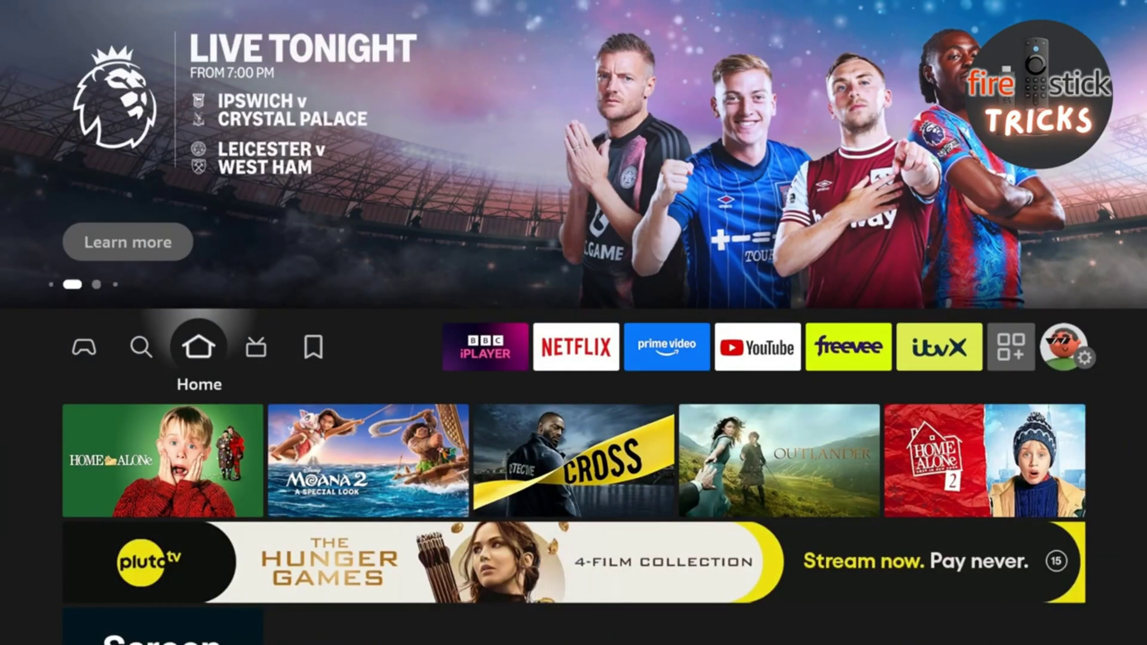
# Search the Fire TV for "Do" and choose the Downloader suggestion to find the Downloader app.
pyautogui.press('Left')
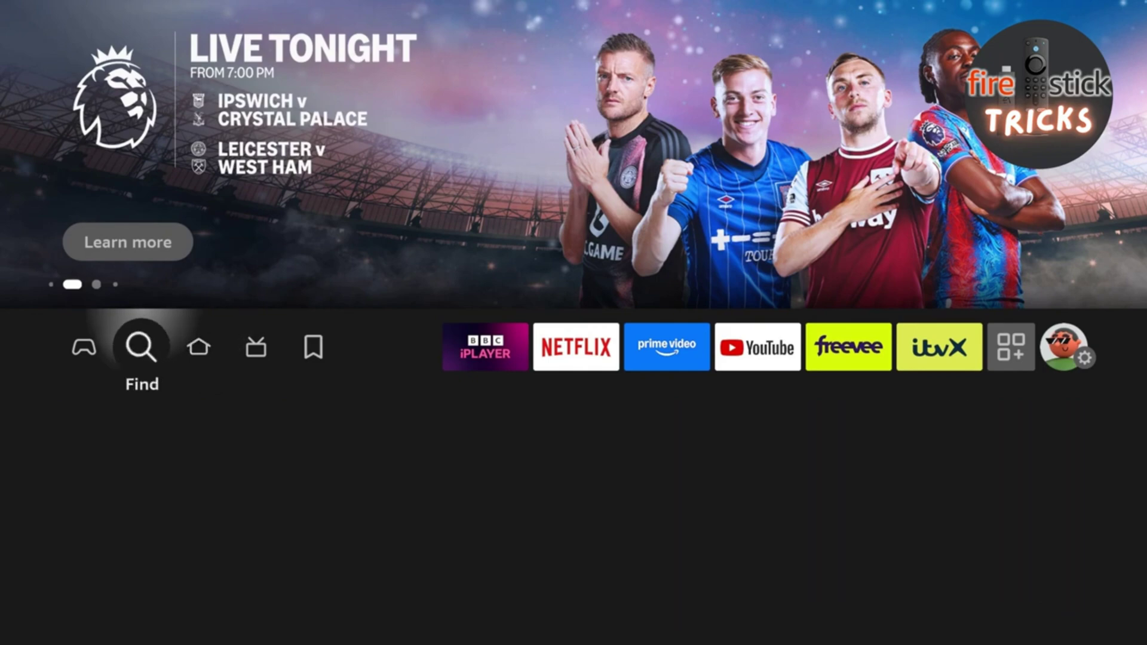
pyautogui.press('Down')
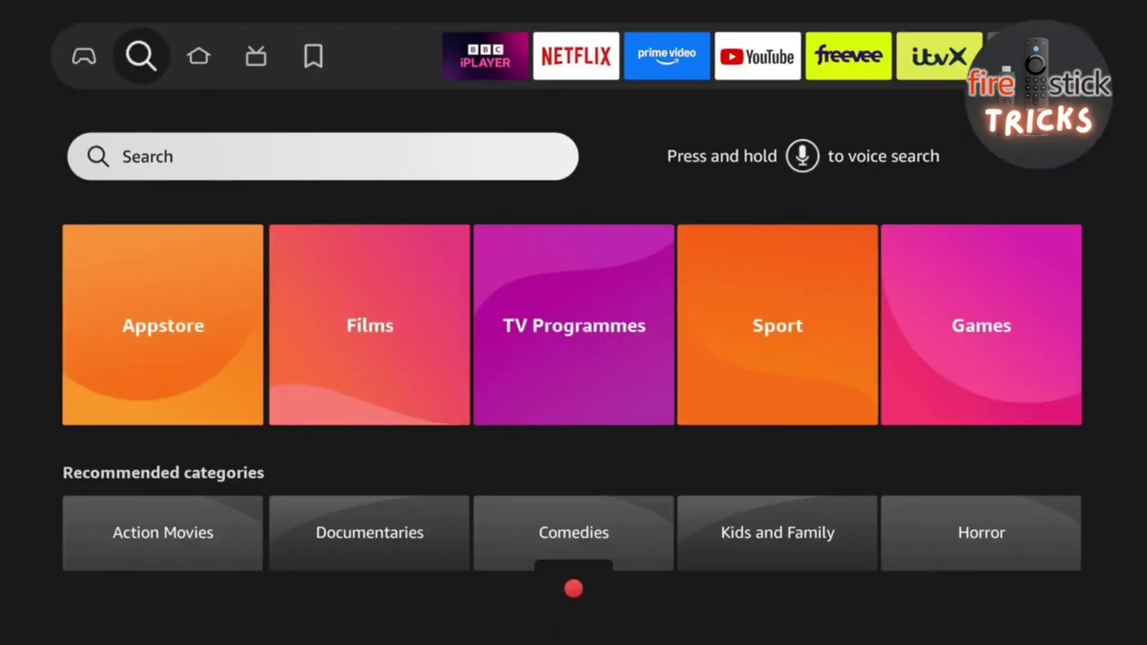
pyautogui.press('Return')
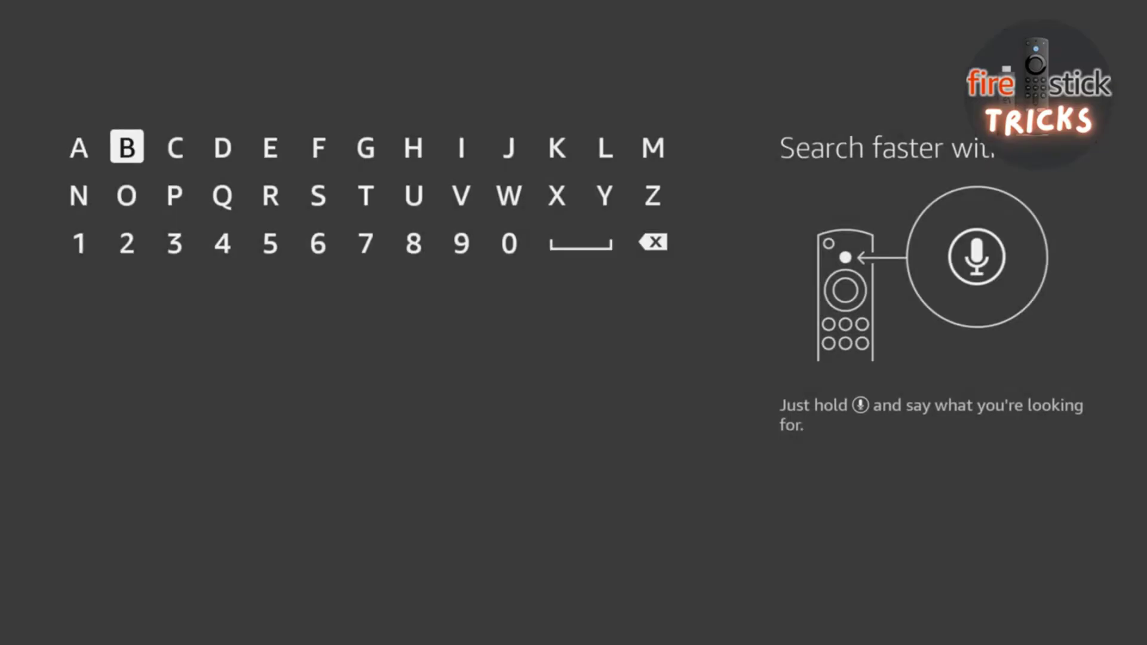
pyautogui.press('Return')
pyautogui.press('Down')
pyautogui.press('Left')
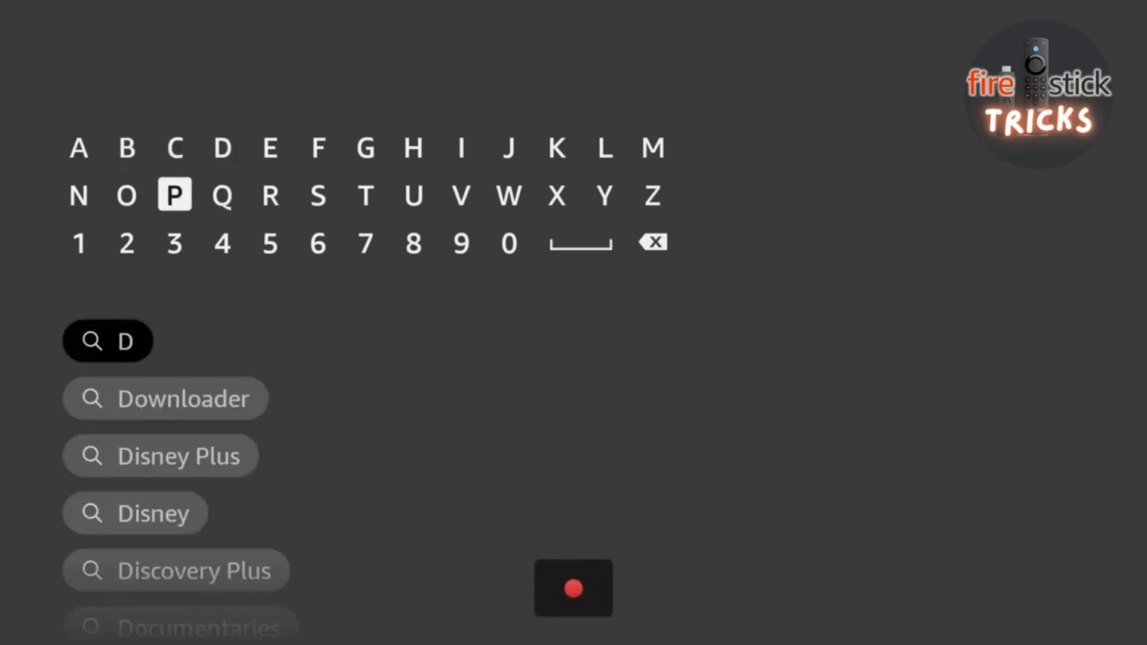
pyautogui.press('Return')
pyautogui.press('Down')
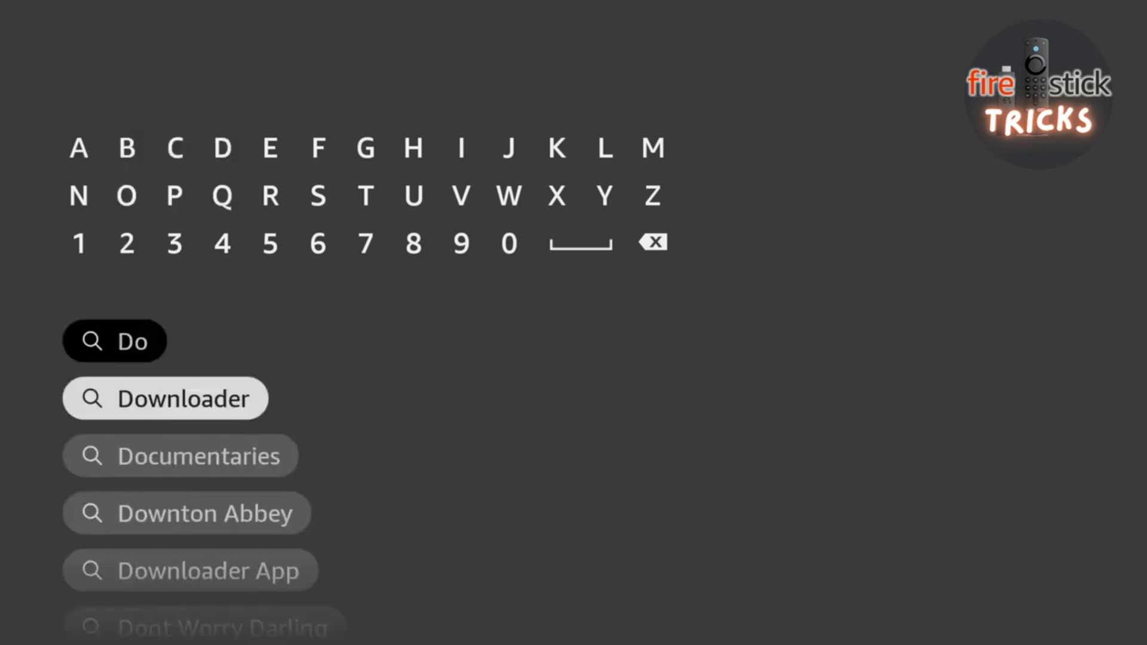
pyautogui.press('Return')
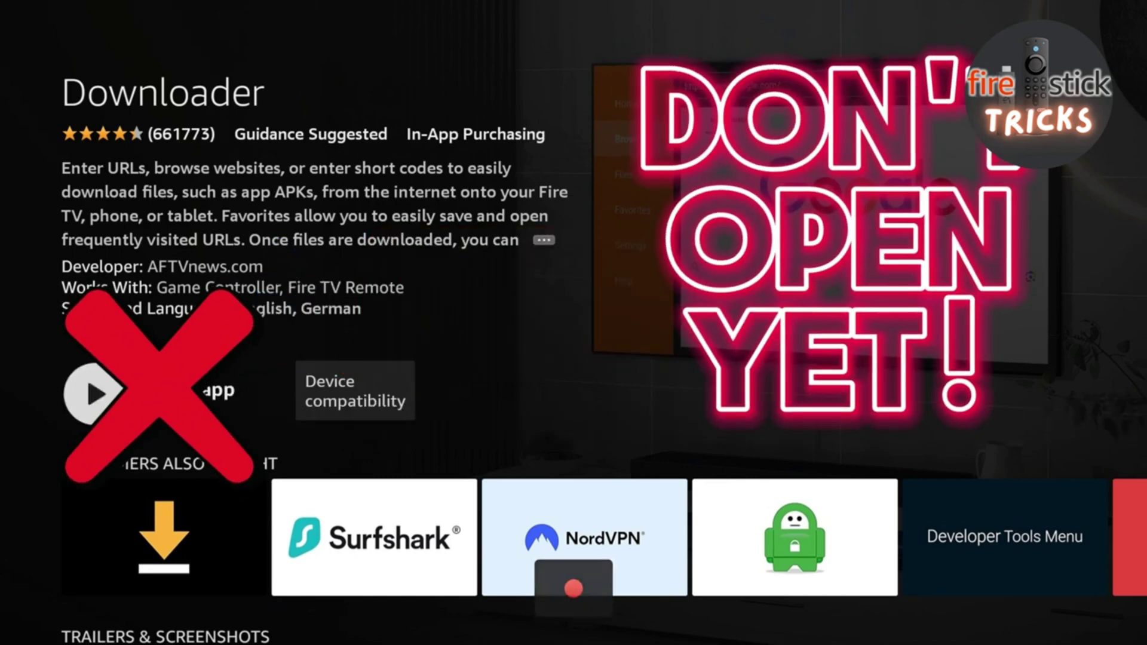
# Return to the home screen and go to the device settings.
pyautogui.press('Home')
pyautogui.press('Right')
pyautogui.press('Right')
pyautogui.press('Right')
pyautogui.press('Right')
pyautogui.press('Right')
pyautogui.press('Right')
pyautogui.press('Right')
pyautogui.press('Right')
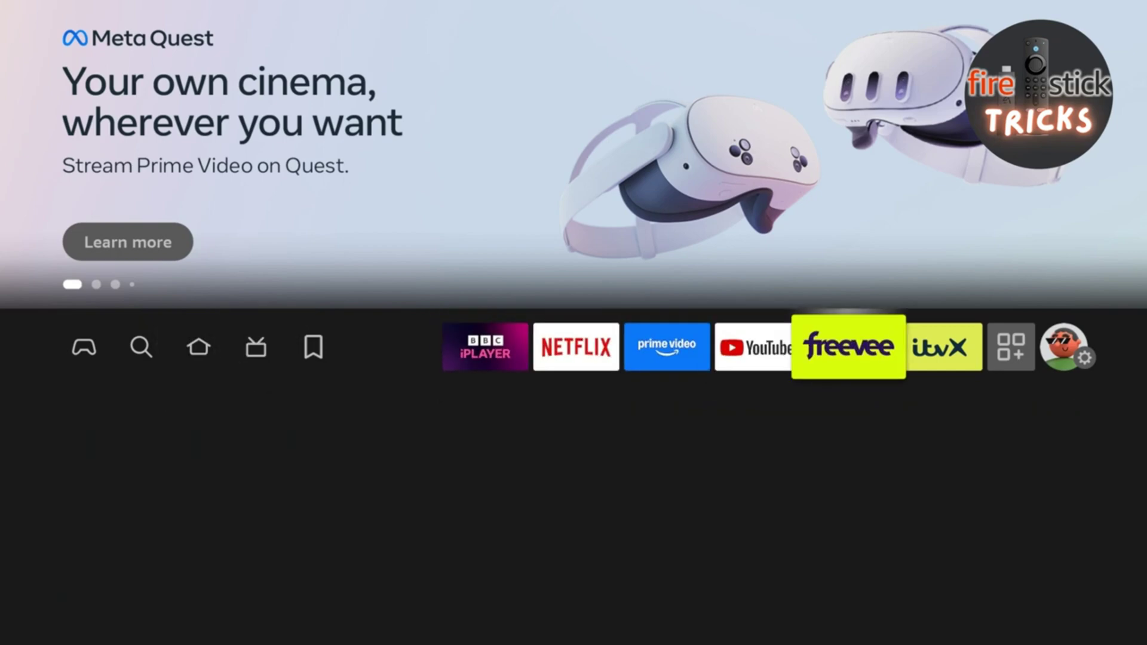
pyautogui.press('Right')
pyautogui.press('Right')
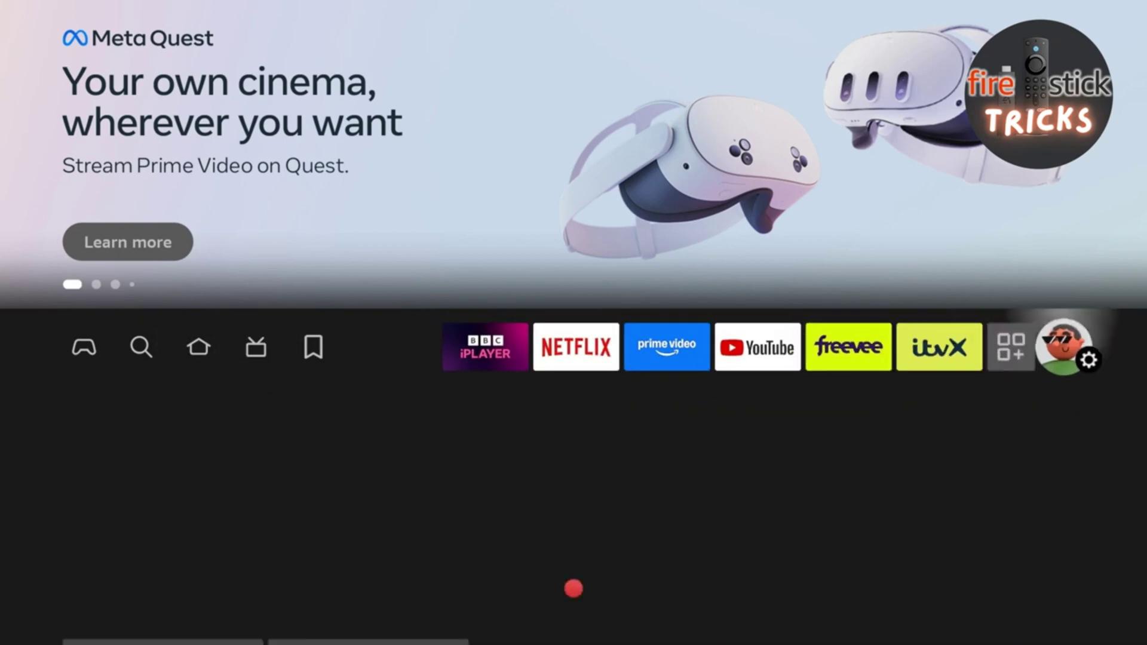
# Open the About page of My Fire TV and try to unlock developer mode on the Fire TV Stick HD entry.
pyautogui.press('Down')
pyautogui.press('Down')
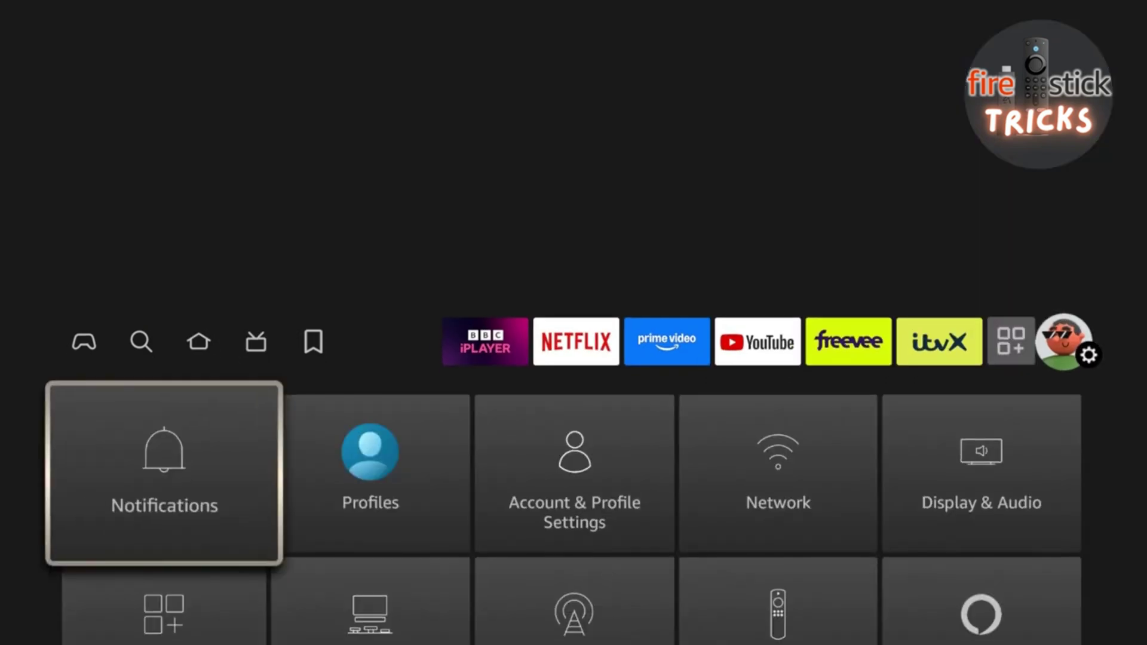
pyautogui.press('Down')
pyautogui.press('Right')
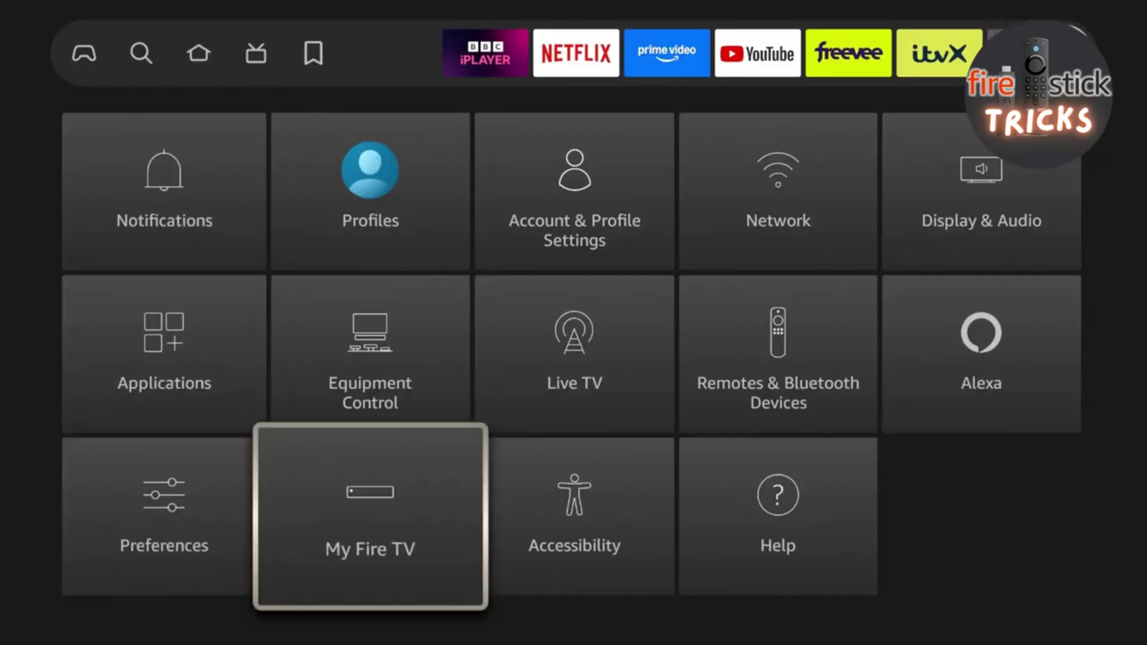
pyautogui.press('Return')
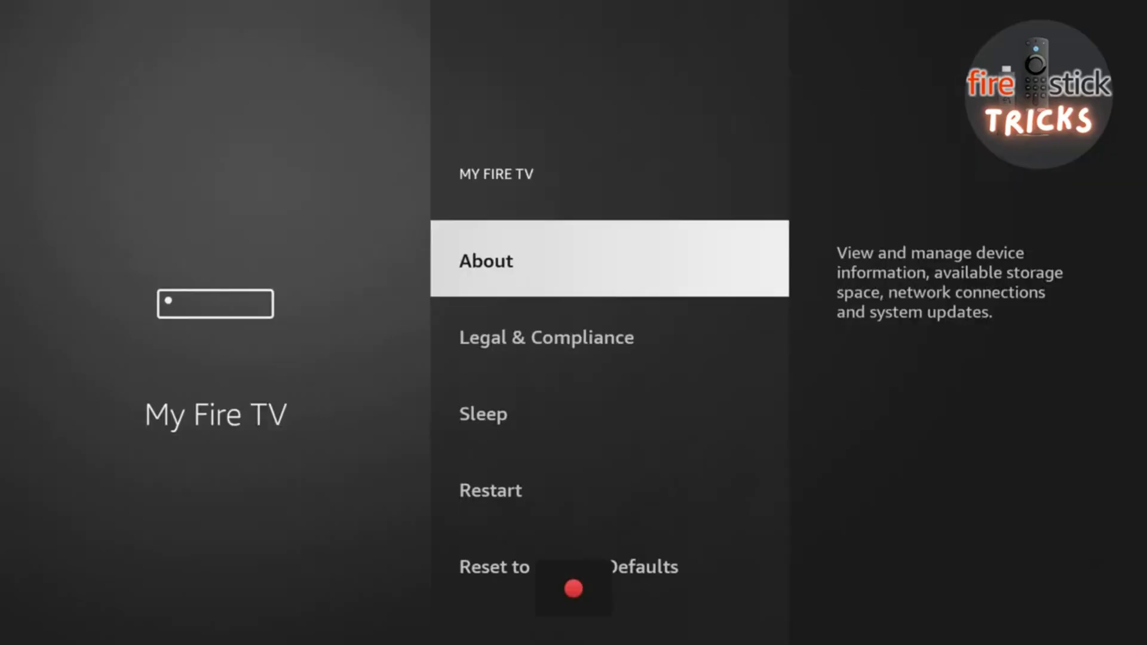
pyautogui.press('Return')
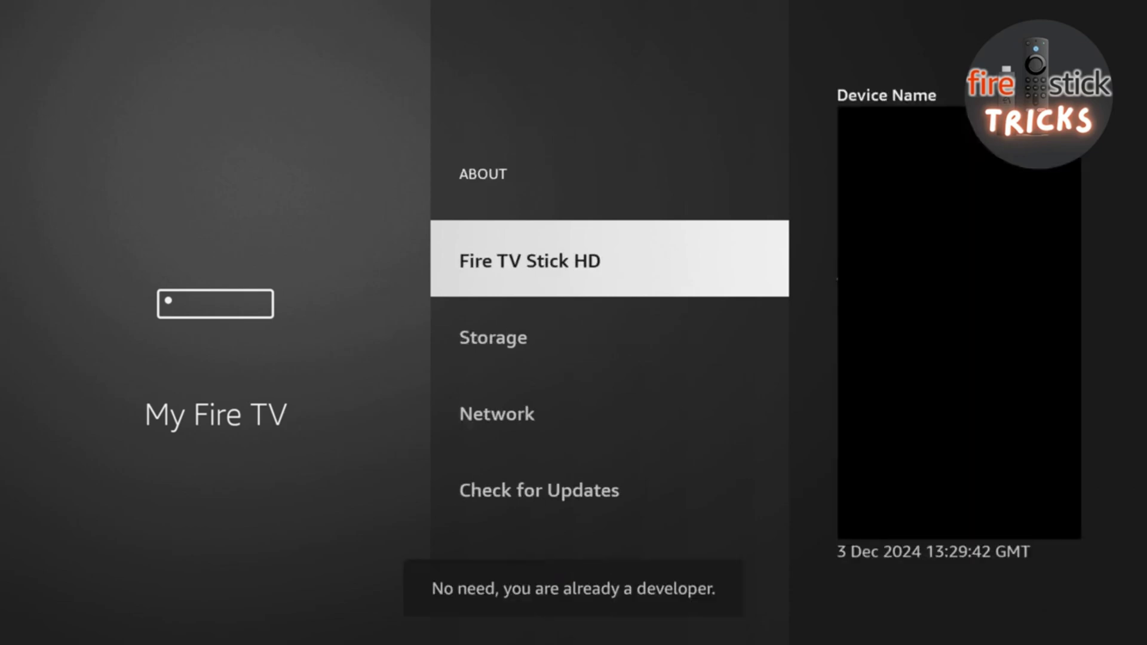
# In Developer Options, allow Downloader to install unknown apps.
pyautogui.press('Escape')
pyautogui.press('Down')
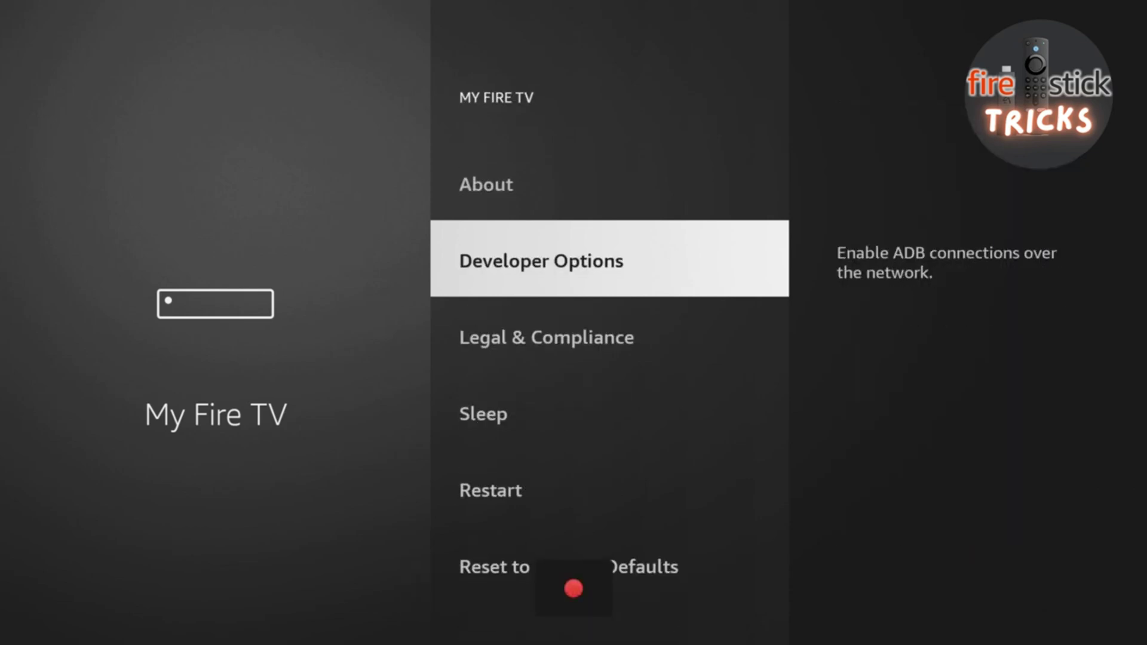
pyautogui.press('Return')
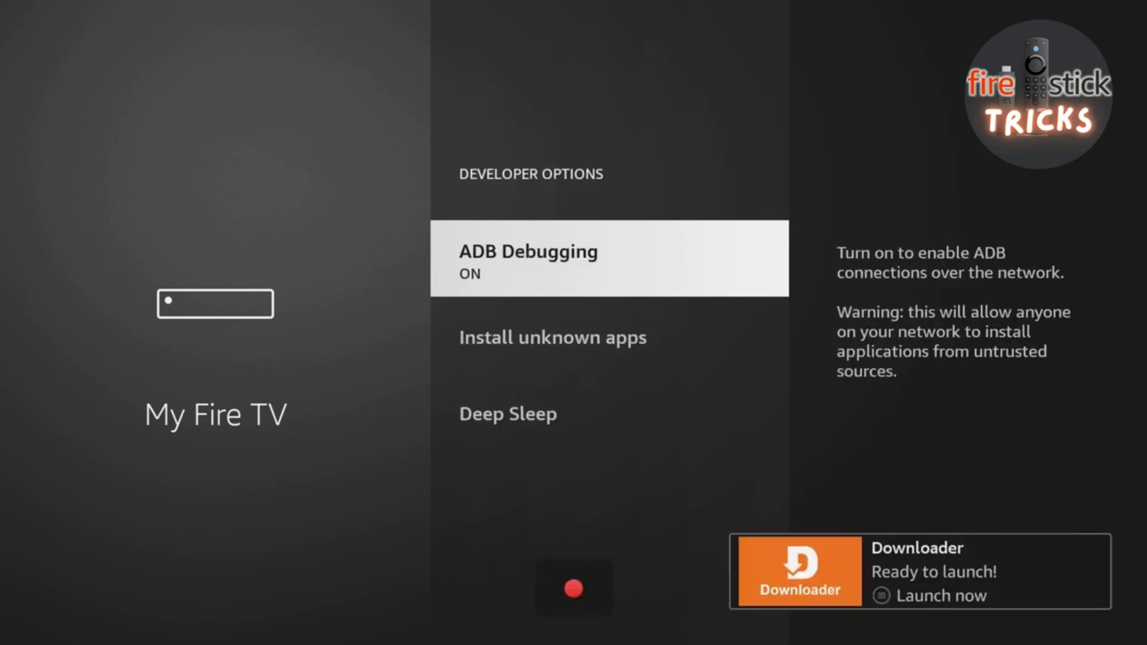
pyautogui.press('Down')
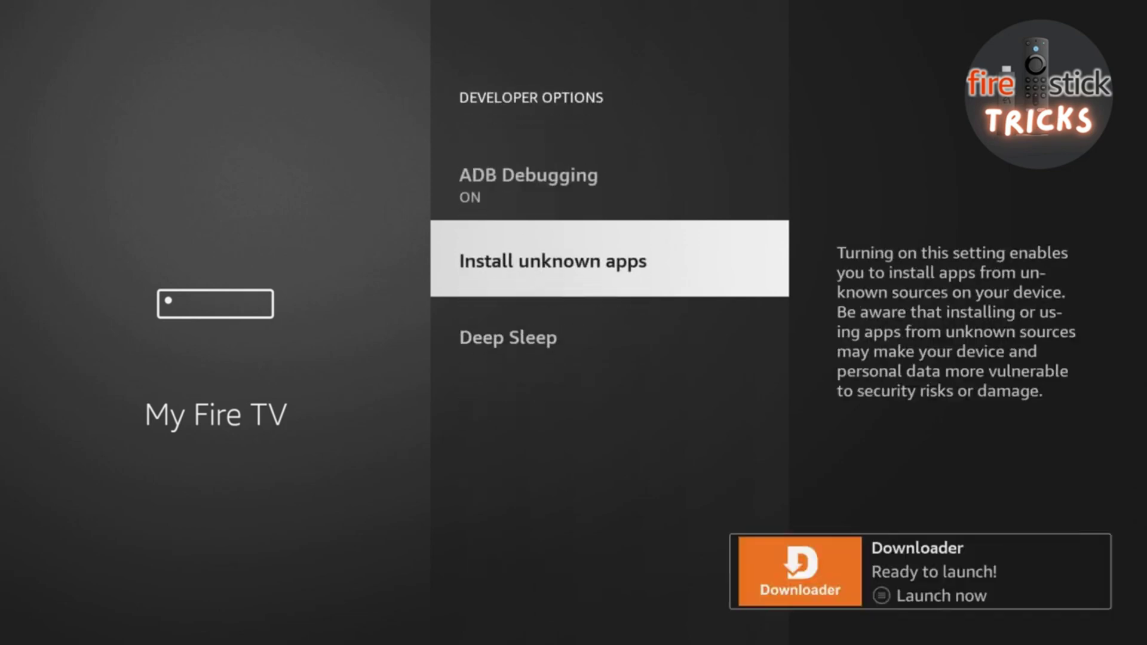
pyautogui.press('Return')
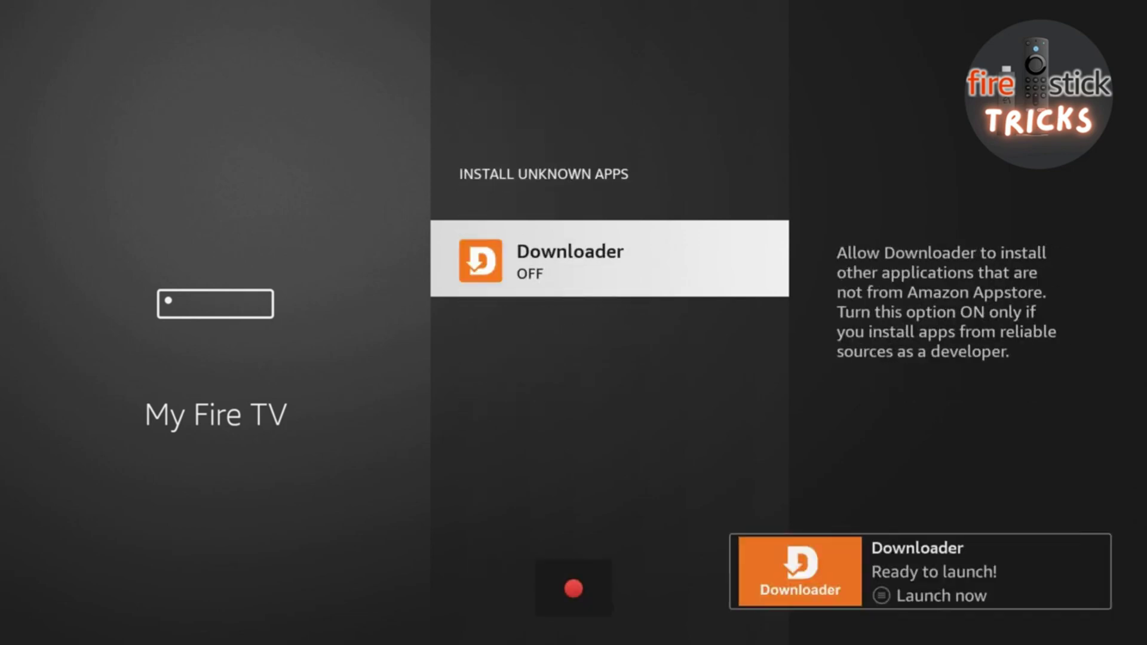
pyautogui.press('Return')
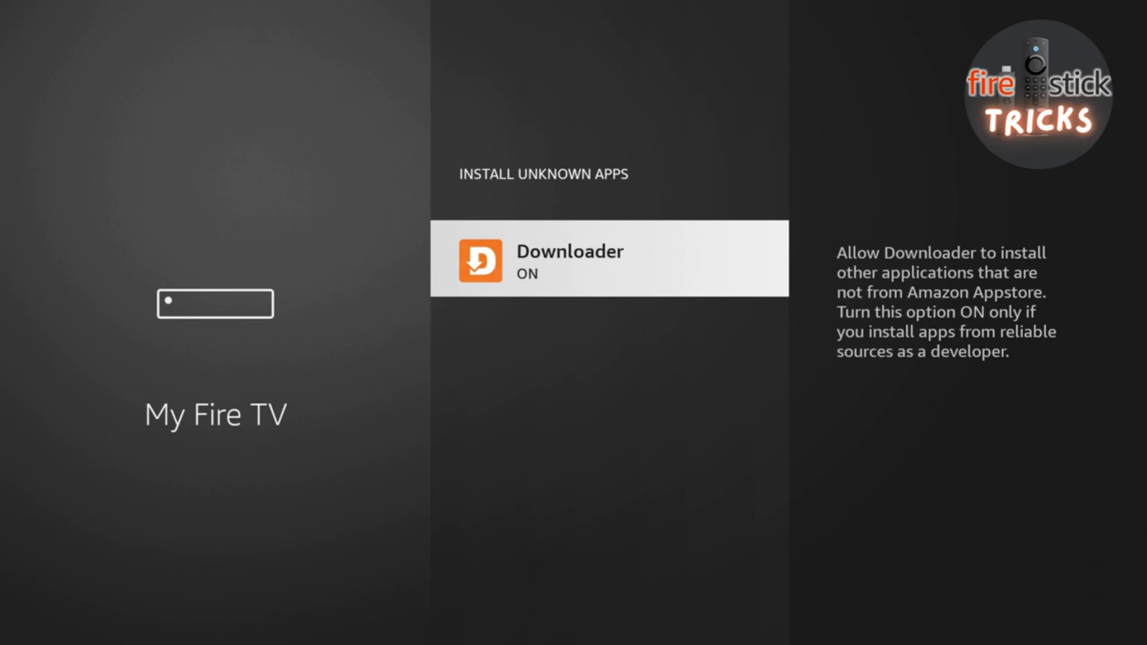
# Leave the settings for the home screen and launch the IPVanish app.
pyautogui.press('Escape')
pyautogui.press('Home')
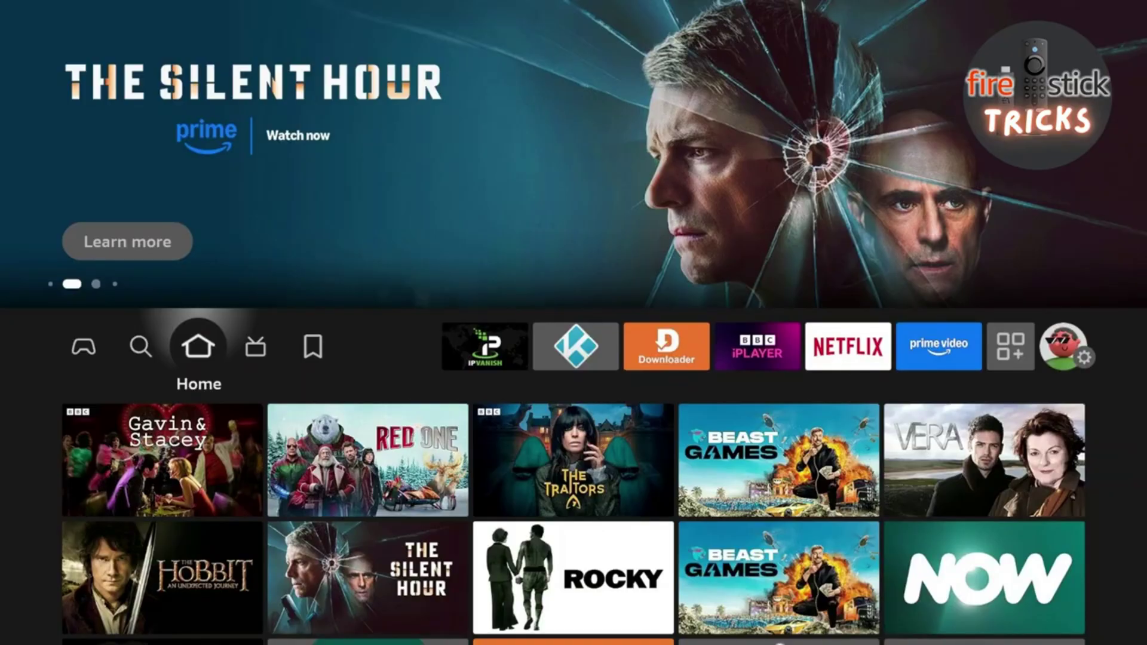
pyautogui.press('Right')
pyautogui.press('Right')
pyautogui.press('Right')
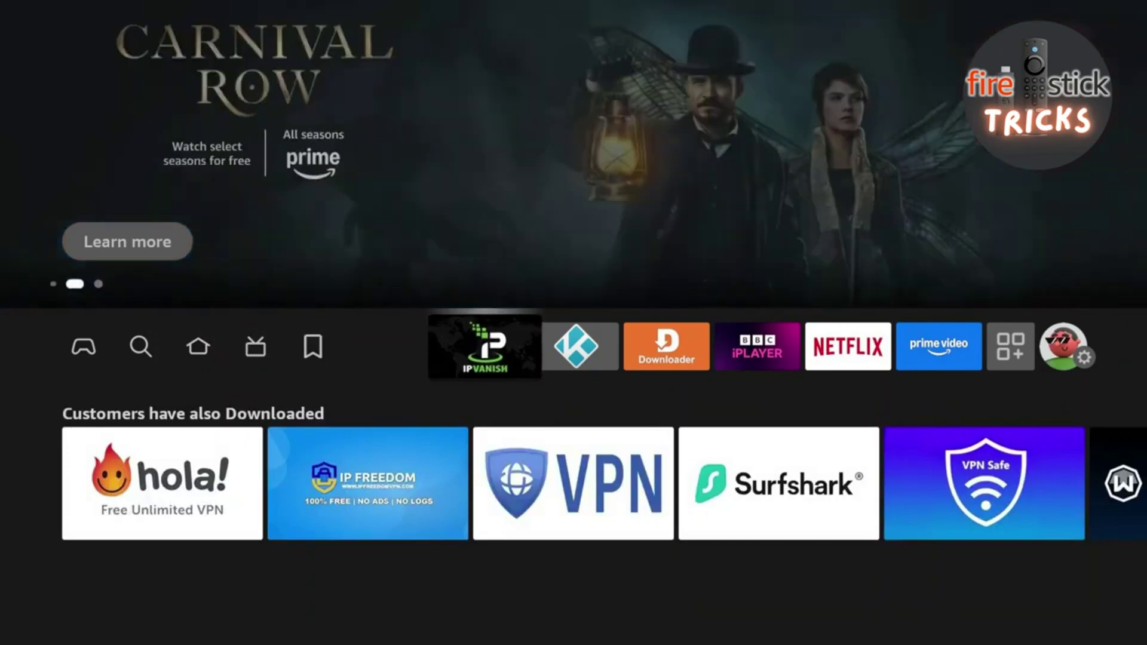
pyautogui.press('Return')
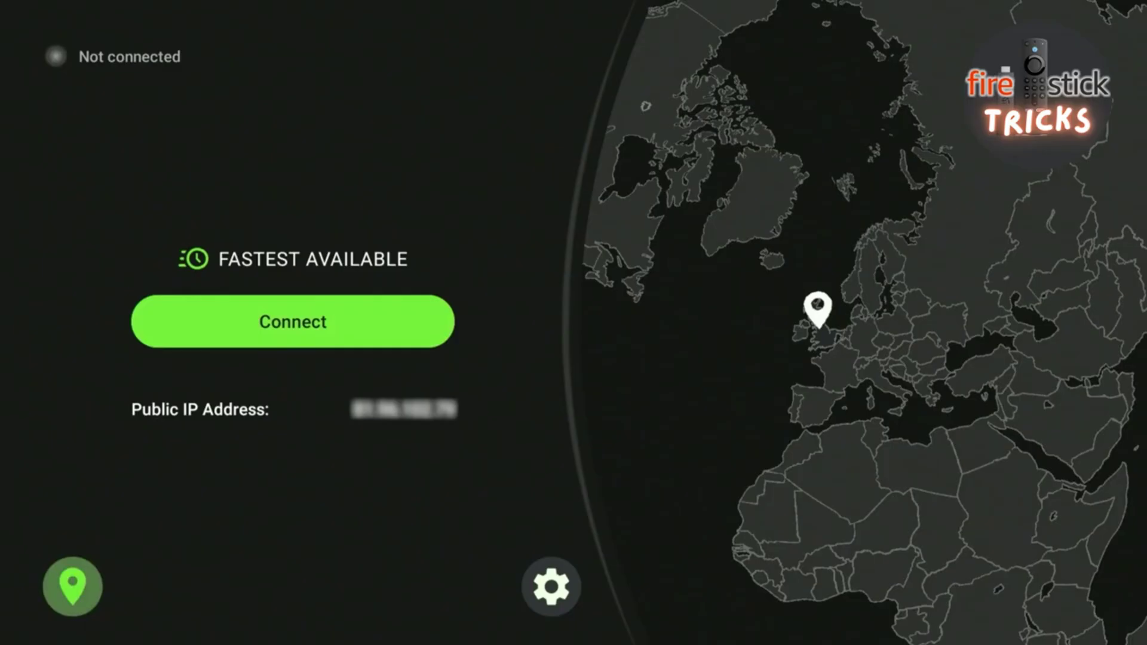
# Open the VPN location list and look through the available countries.
pyautogui.press('Return')
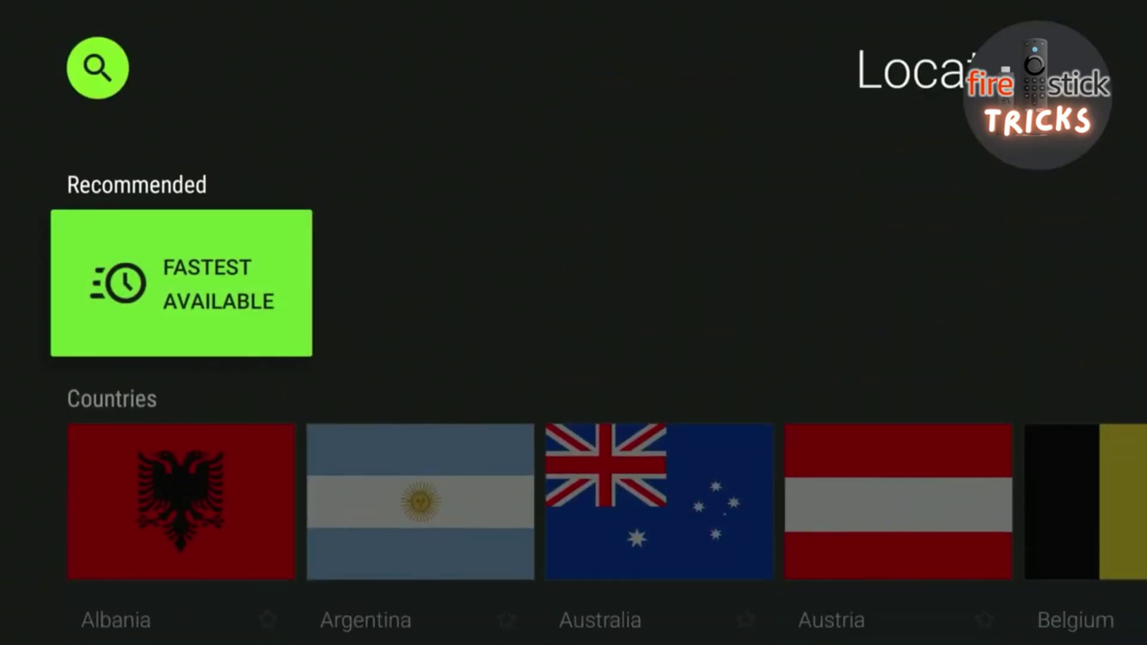
pyautogui.press('Down')
pyautogui.press('Right')
pyautogui.press('Right')
pyautogui.press('Right')
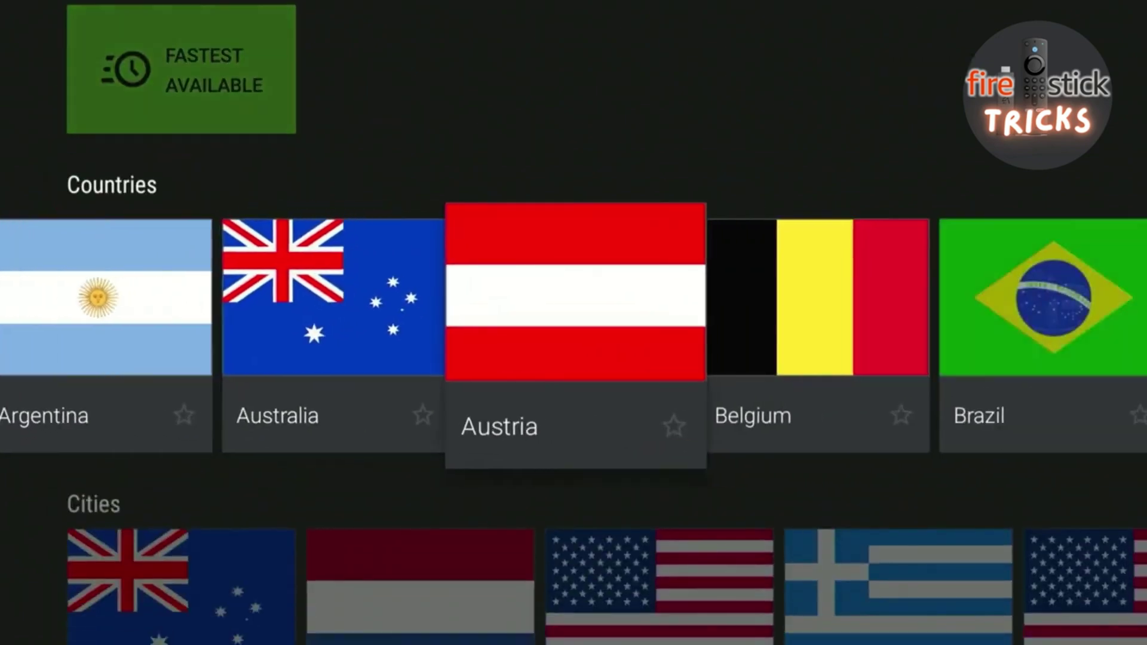
pyautogui.press('Right')
pyautogui.press('Right')
pyautogui.press('Right')
pyautogui.press('Right')
pyautogui.press('Right')
# Look through the available VPN server cities, from Ashburn past Atlanta and Boston.
pyautogui.press('Down')
pyautogui.press('Right')
pyautogui.press('Right')
pyautogui.press('Right')
pyautogui.press('Right')
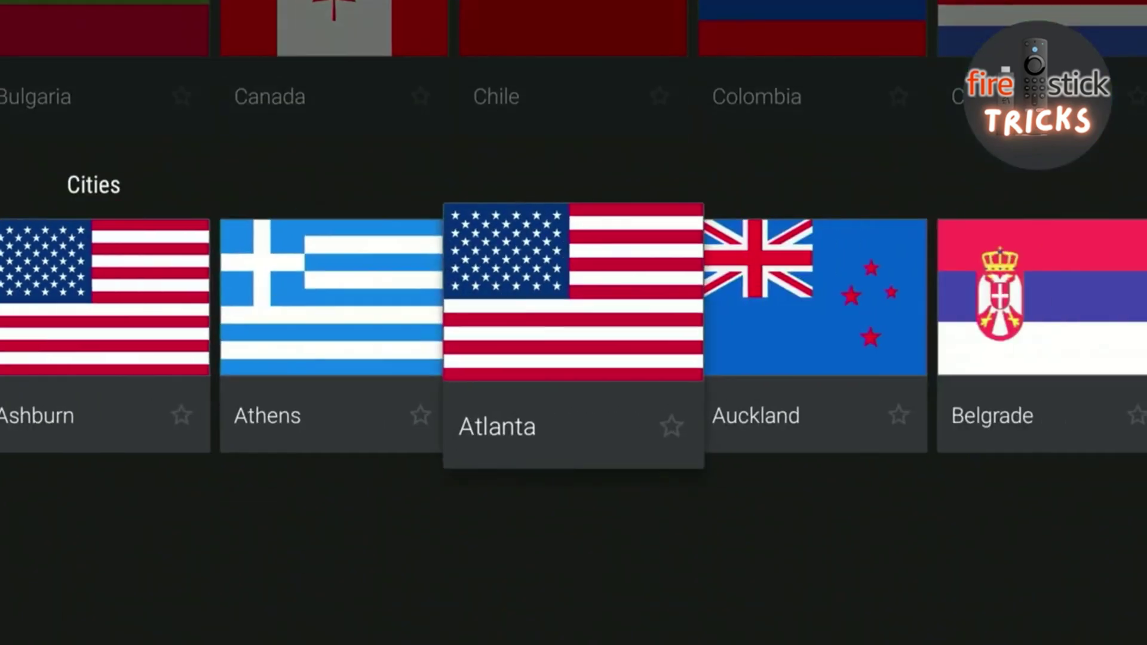
pyautogui.press('Right')
pyautogui.press('Right')
pyautogui.press('Right')
pyautogui.press('Right')
pyautogui.press('Right')
pyautogui.press('Right')
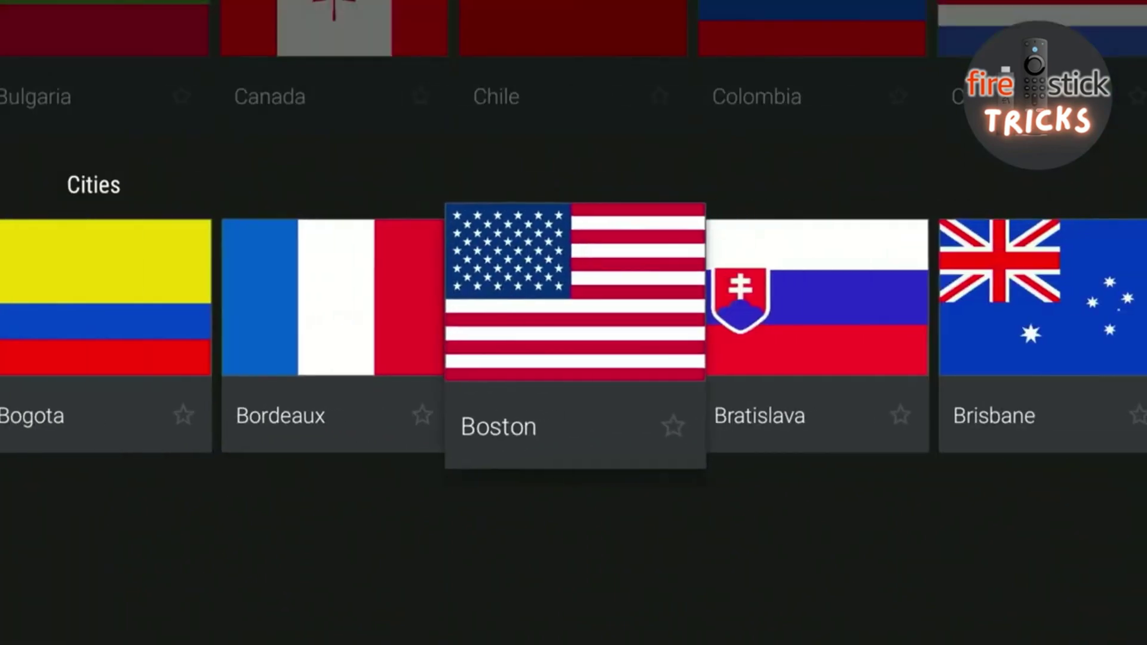
pyautogui.press('Right')
pyautogui.press('Right')
pyautogui.press('Right')
pyautogui.press('Up')
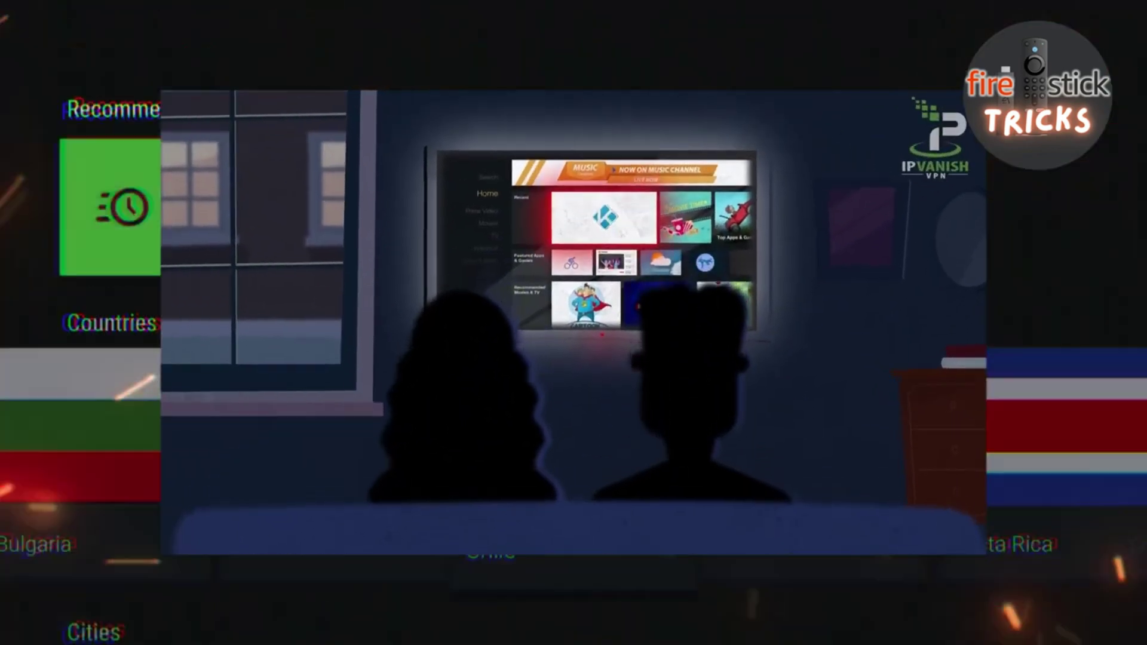
pyautogui.press('Up')
pyautogui.press('Return')
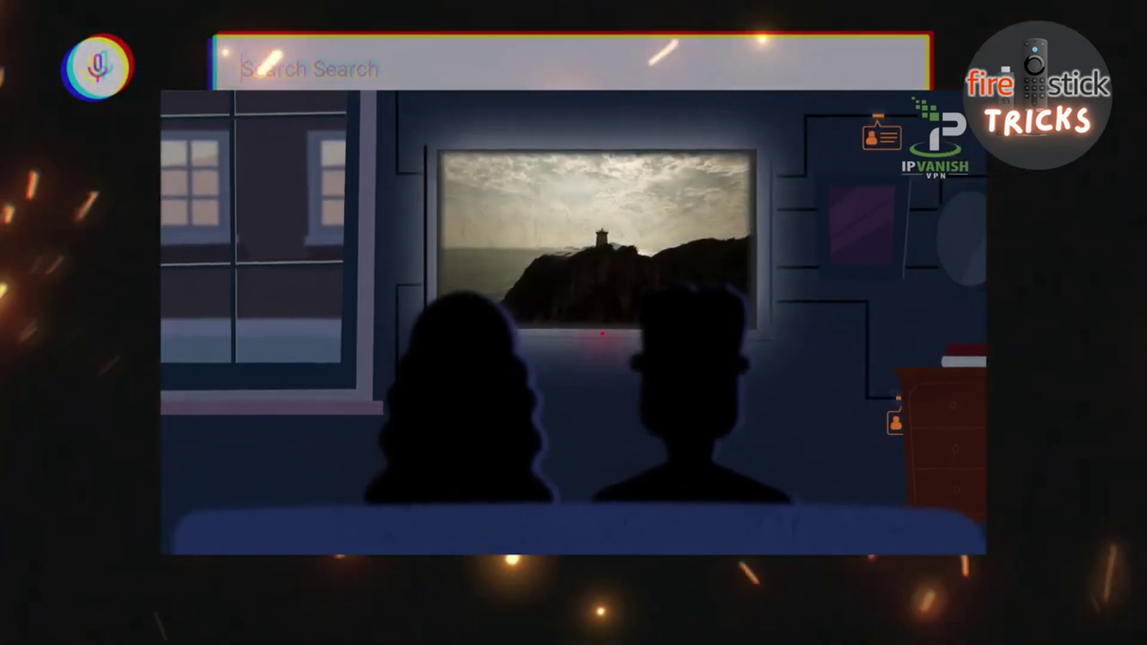
pyautogui.press('Escape')
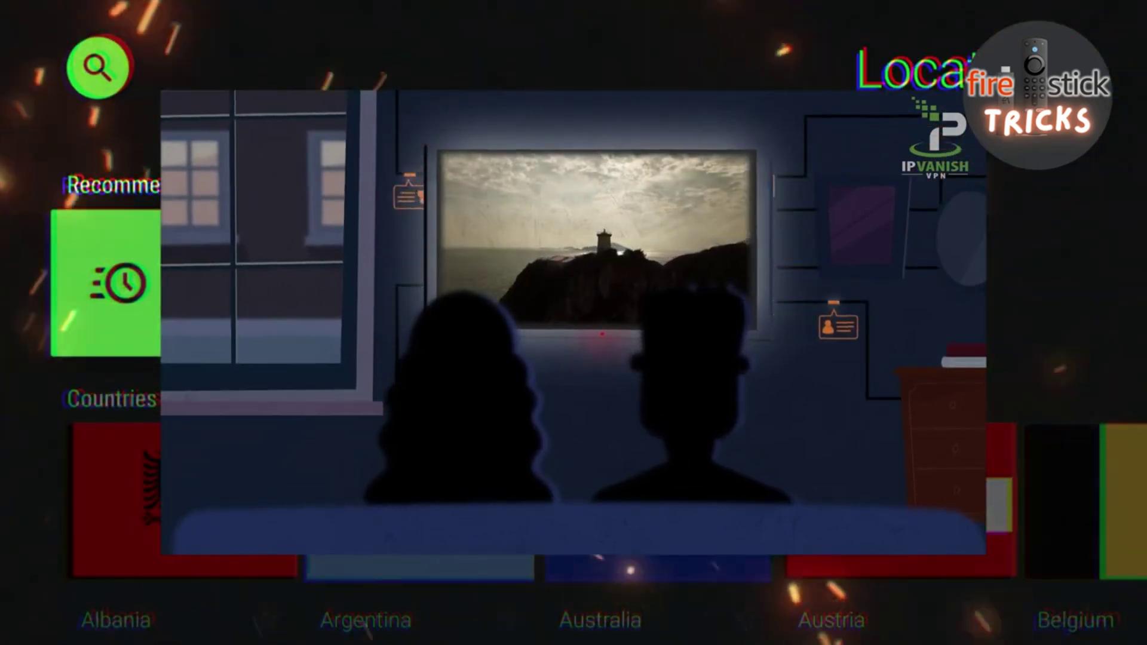
# Choose United States from the VPN countries and connect to it.
pyautogui.press('Down')
pyautogui.press('Down')
pyautogui.press('Right')
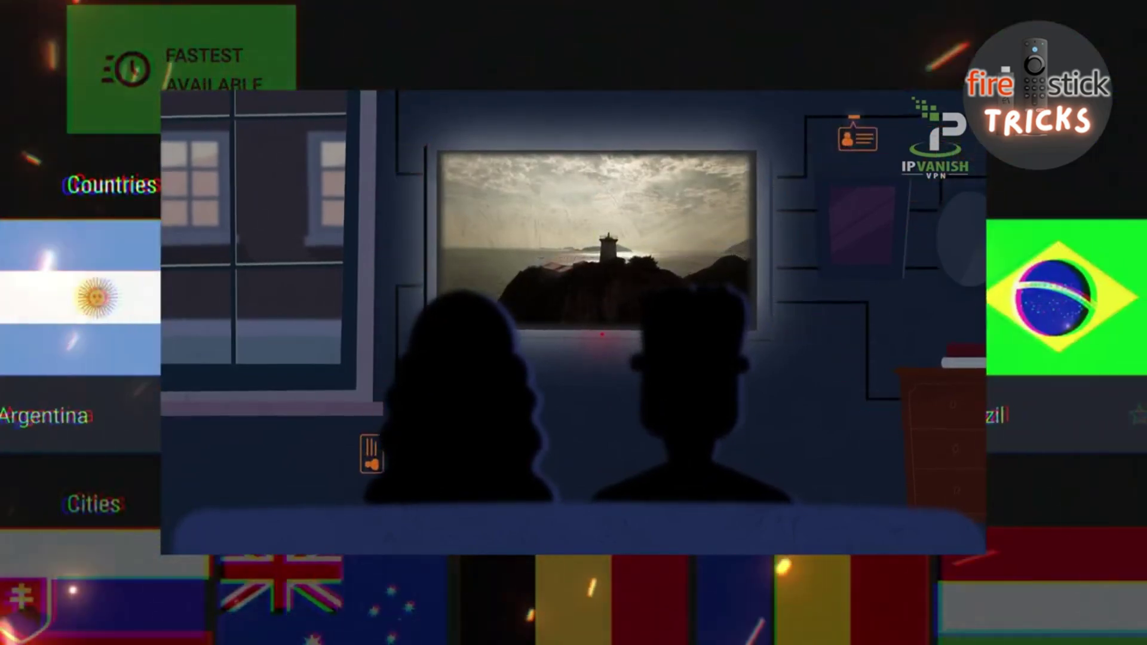
pyautogui.press('Right')
pyautogui.press('Right')
pyautogui.press('Right')
pyautogui.press('Right')
pyautogui.press('Right')
pyautogui.press('Right')
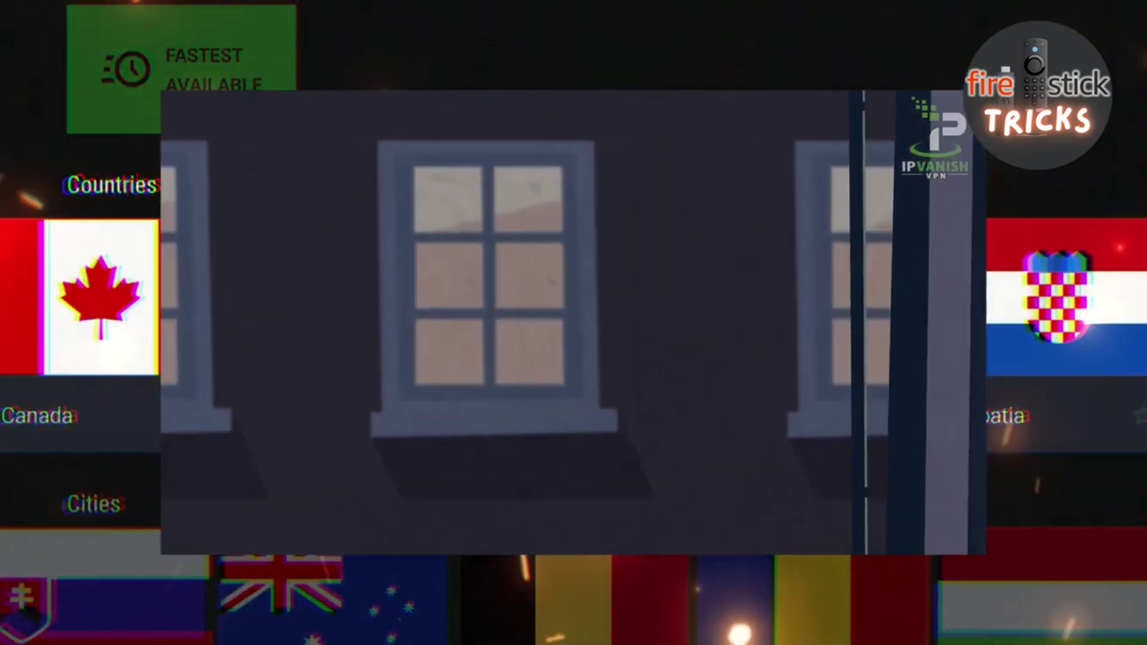
pyautogui.press('Right')
pyautogui.press('Right')
pyautogui.press('Right')
pyautogui.press('Right')
pyautogui.press('Right')
pyautogui.press('Right')
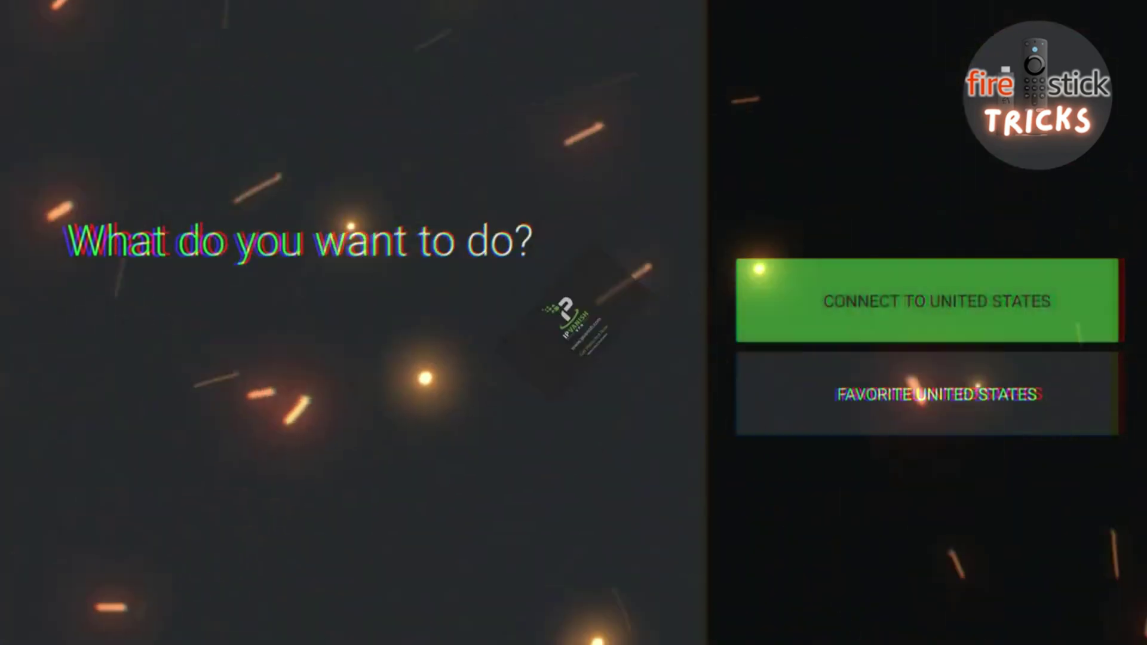
pyautogui.press('Return')
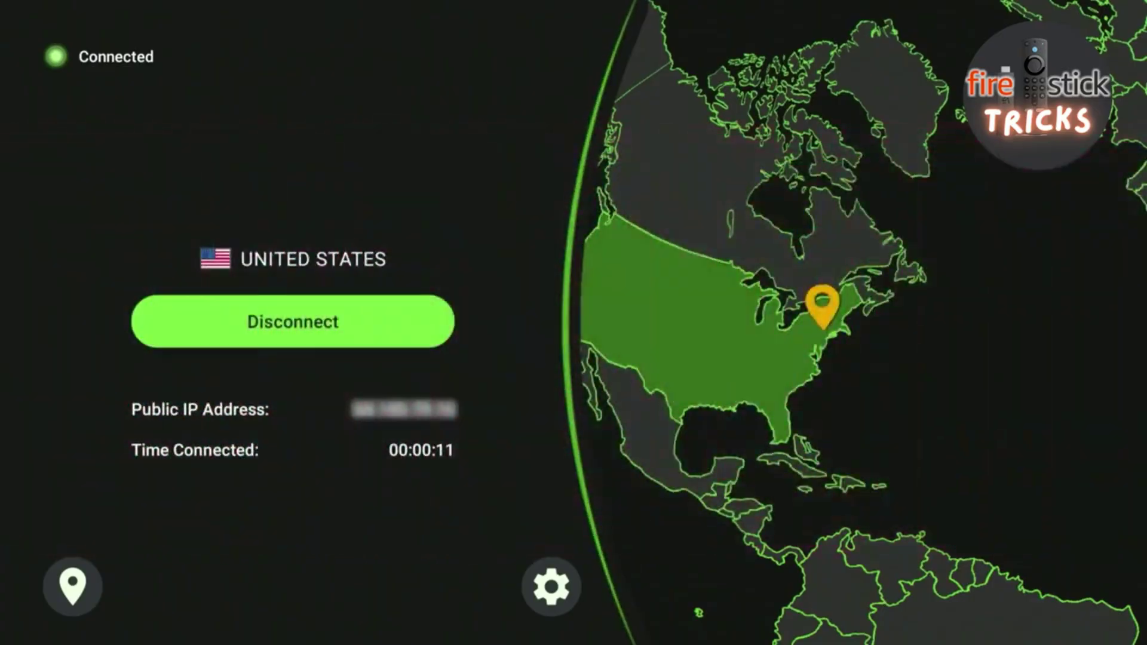
# Return to the home screen and launch the Downloader app.
pyautogui.press('Home')
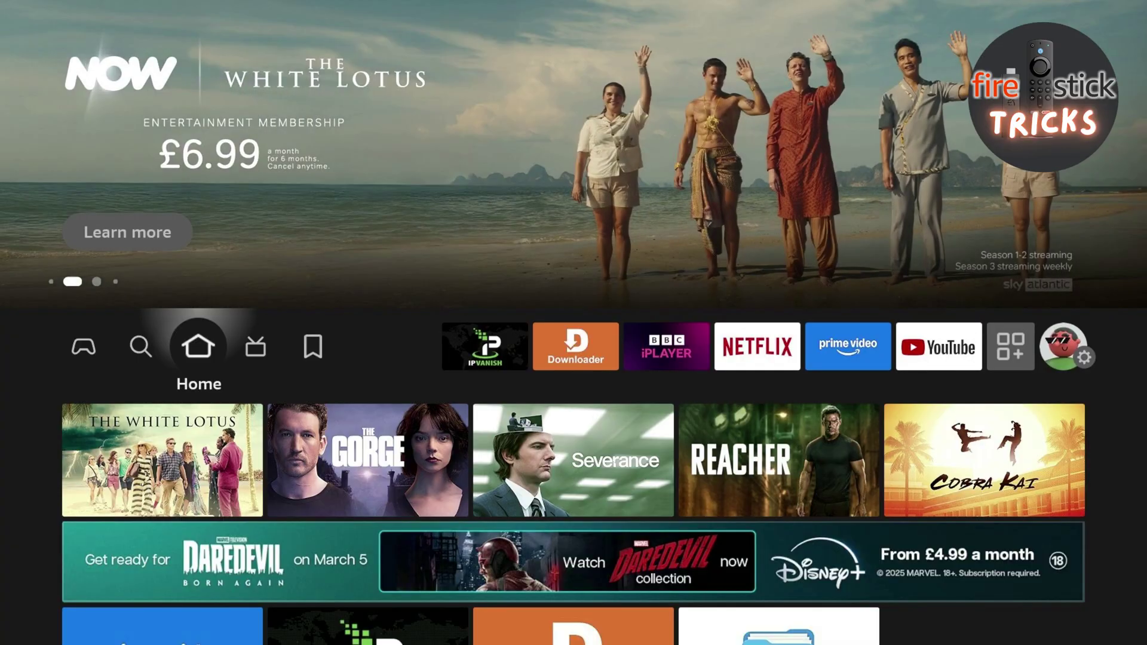
pyautogui.press('Right')
pyautogui.press('Right')
pyautogui.press('Right')
pyautogui.press('Right')
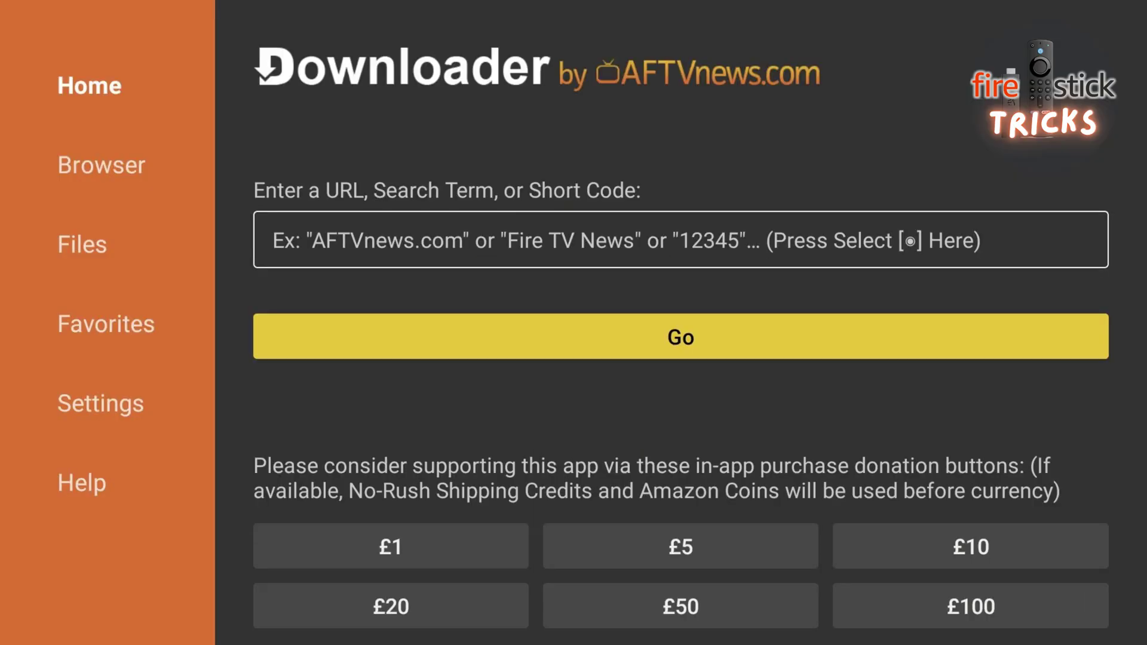
# Enter the short code 119368 in the URL field of Downloader's home page.
pyautogui.press('Up')
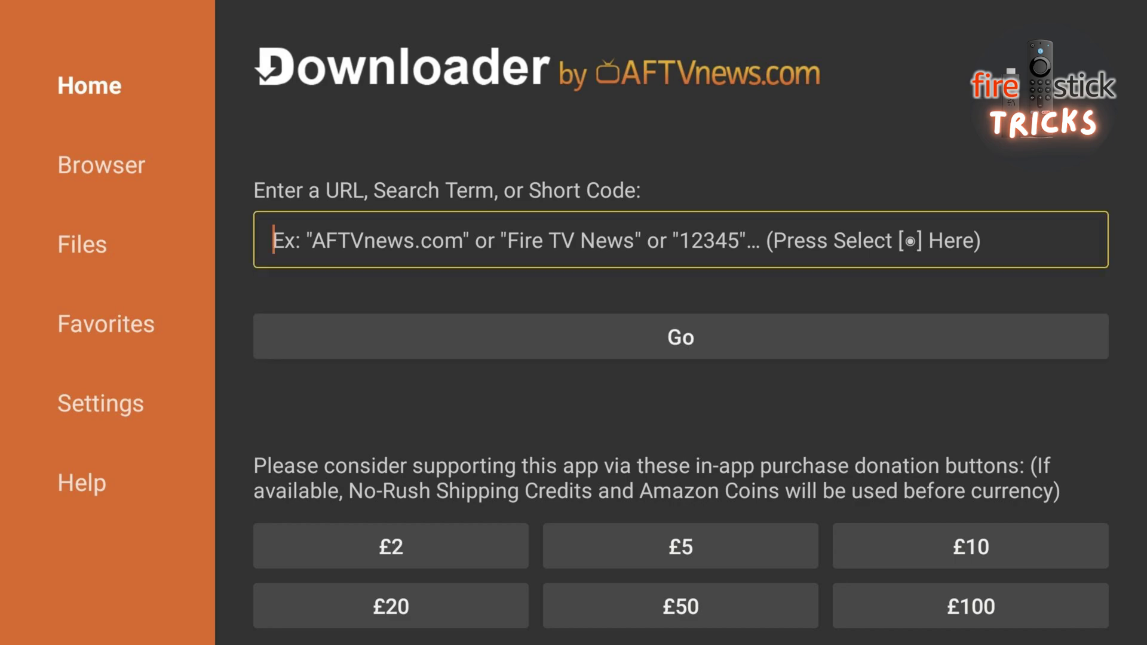
pyautogui.press('Return')
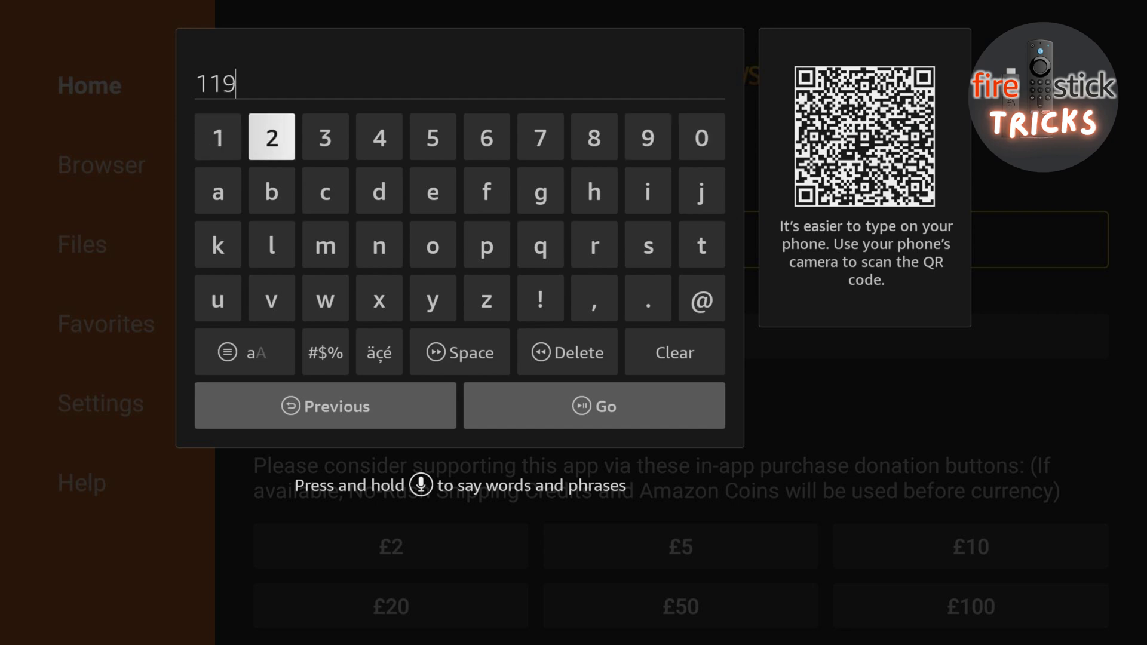
pyautogui.press('Right')
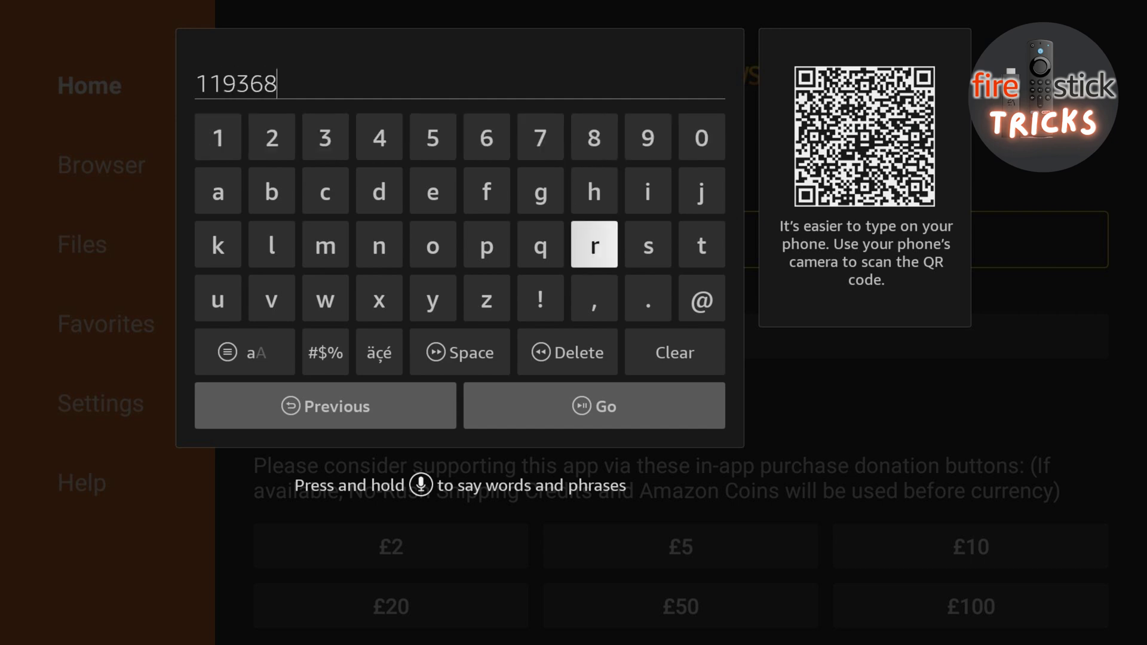
# Submit the short code to download its file and install the Sportsfire app.
pyautogui.press('Down')
pyautogui.press('Down')
pyautogui.press('Down')
pyautogui.press('Return')
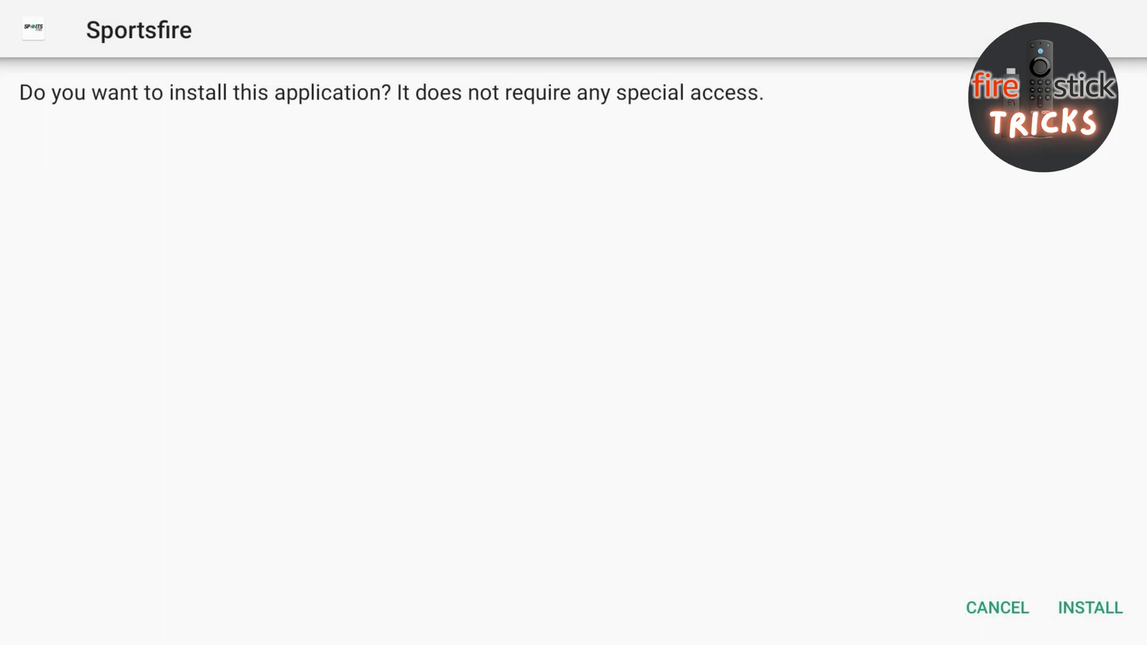
pyautogui.press('Right')
pyautogui.press('Return')
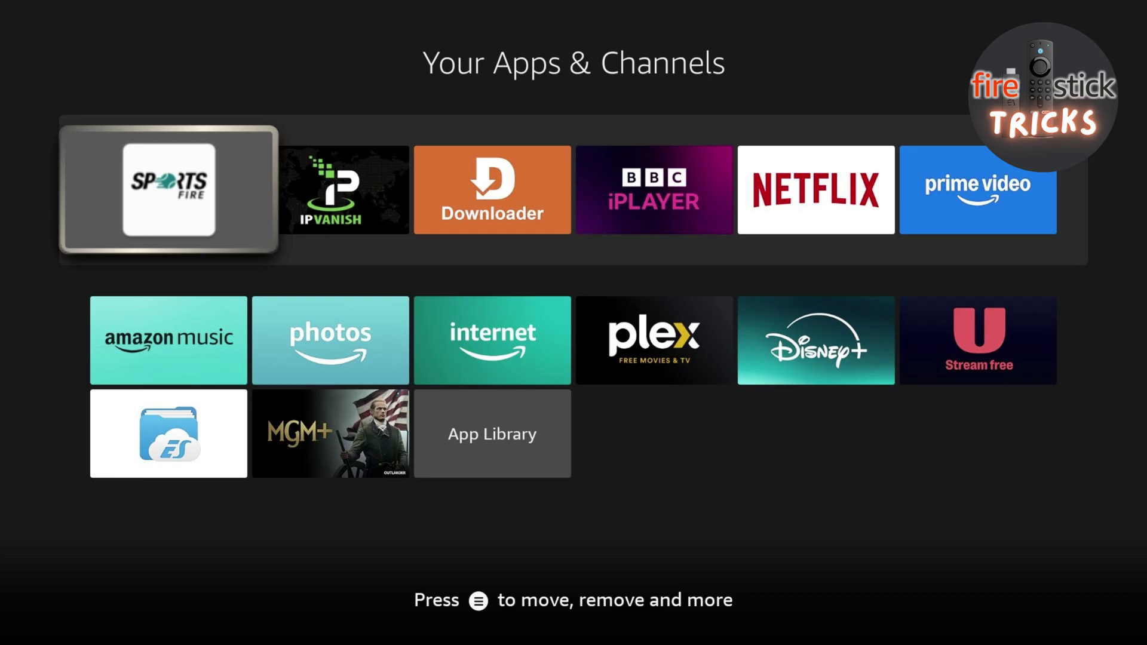
# Launch Downloader again from the Your Apps & Channels list.
pyautogui.press('Right')
pyautogui.press('Right')
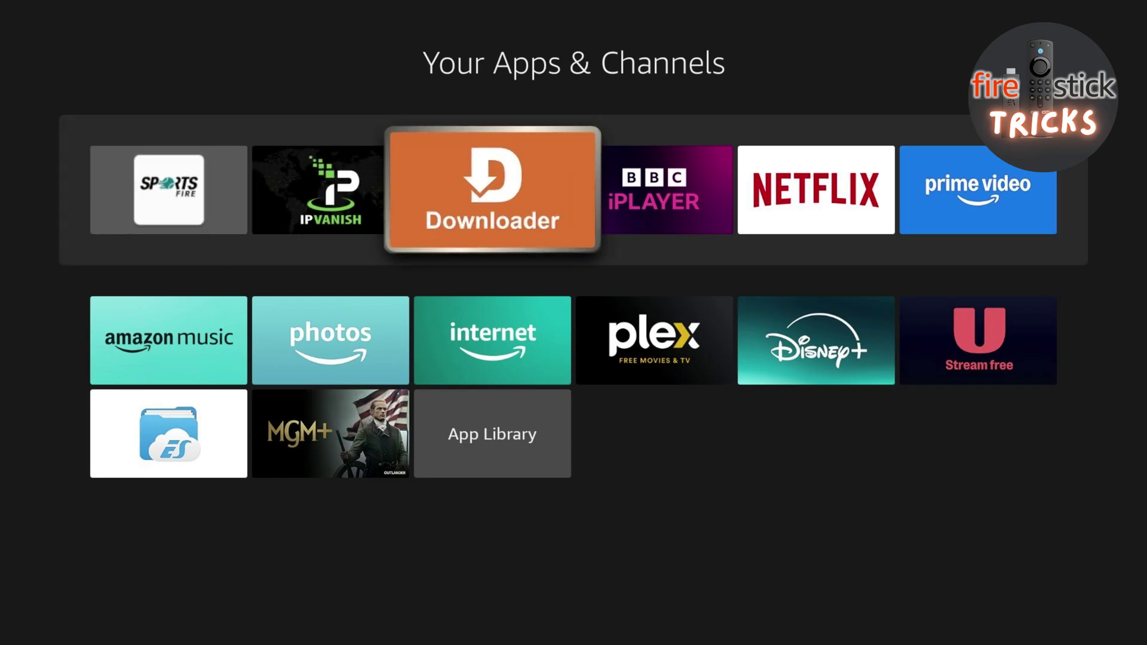
pyautogui.press('Return')
# Enter the short code 967836 in the URL field of Downloader's home page.
pyautogui.press('Return')
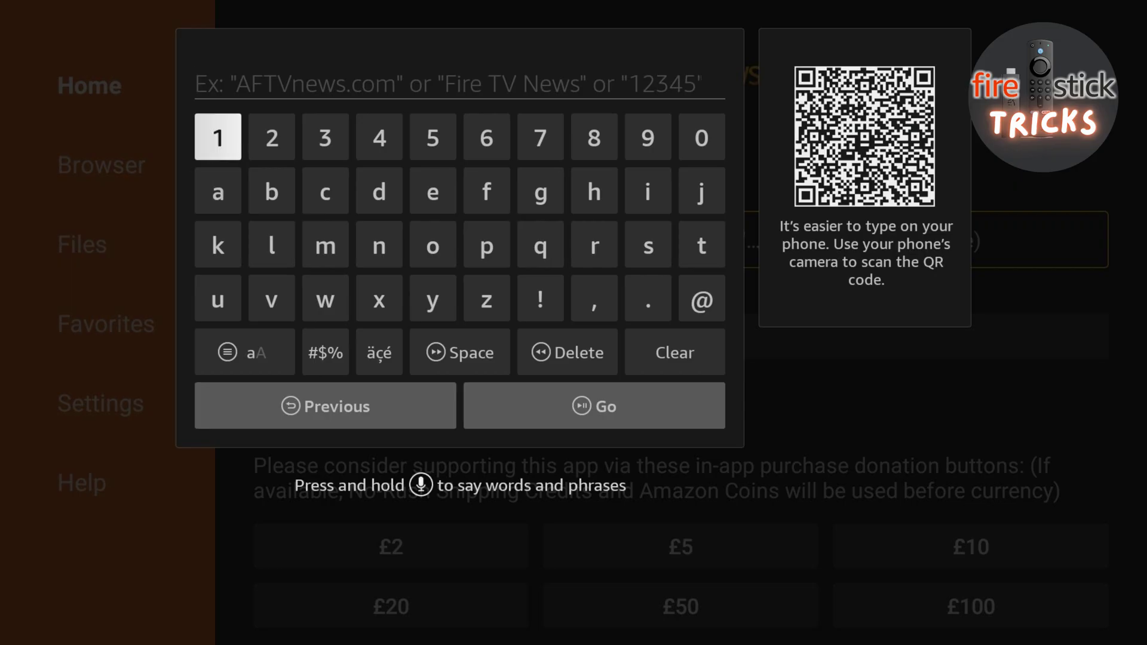
pyautogui.press('Right')
pyautogui.press('Right')
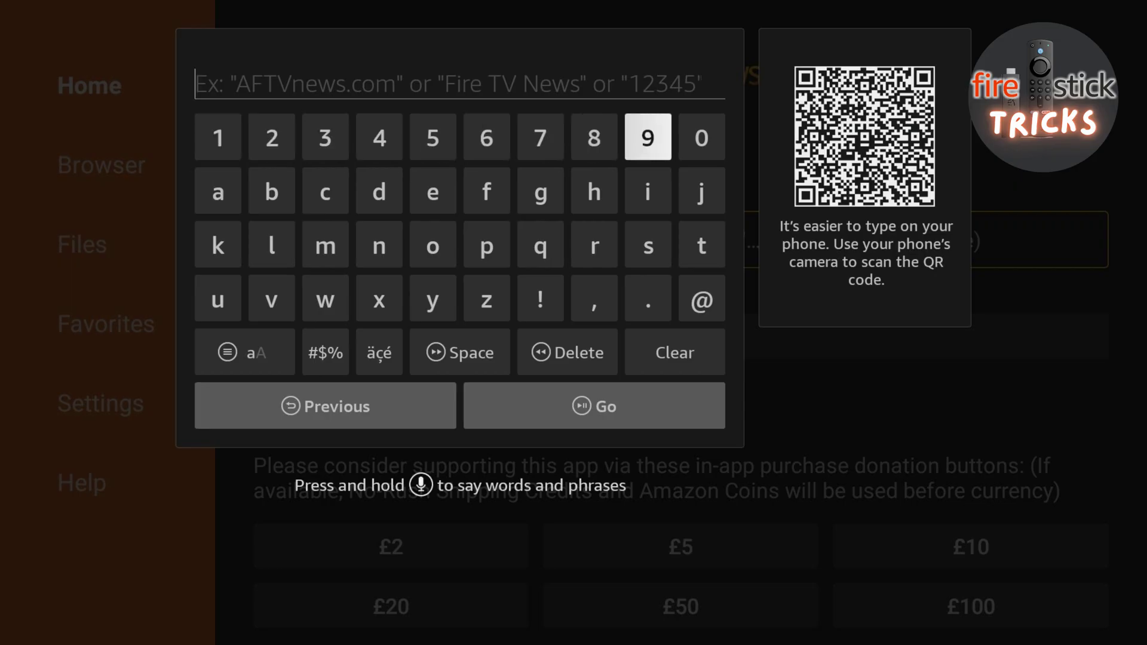
pyautogui.press('Return')
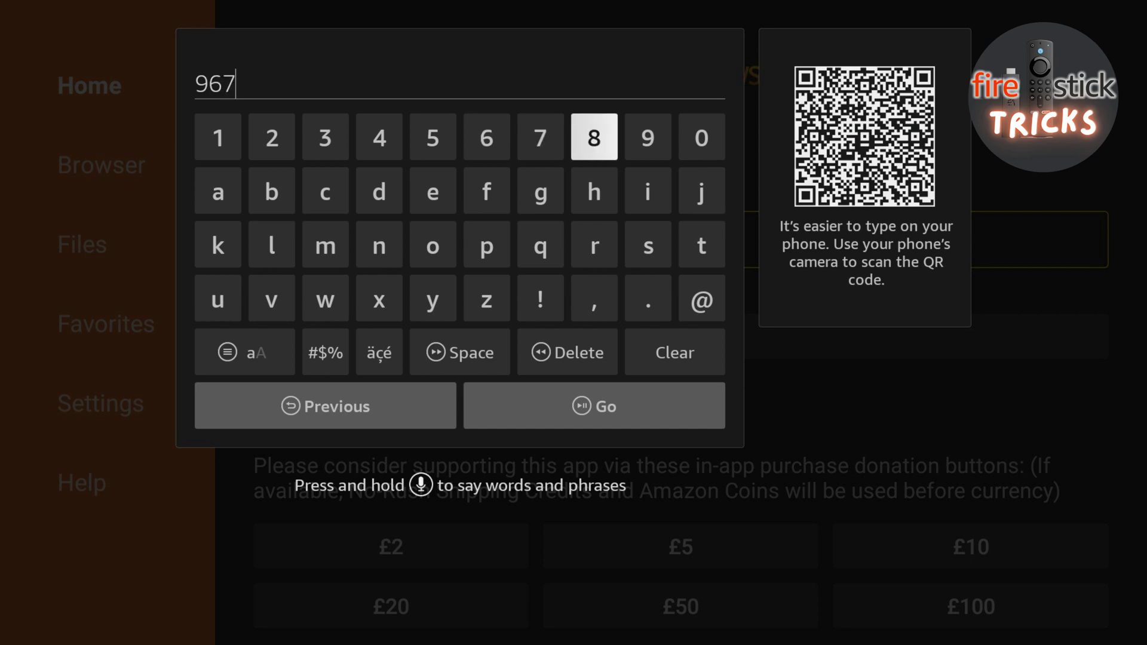
pyautogui.write('8')
pyautogui.press('Left')
pyautogui.press('Left')
pyautogui.press('Left')
pyautogui.press('Left')
pyautogui.press('Left')
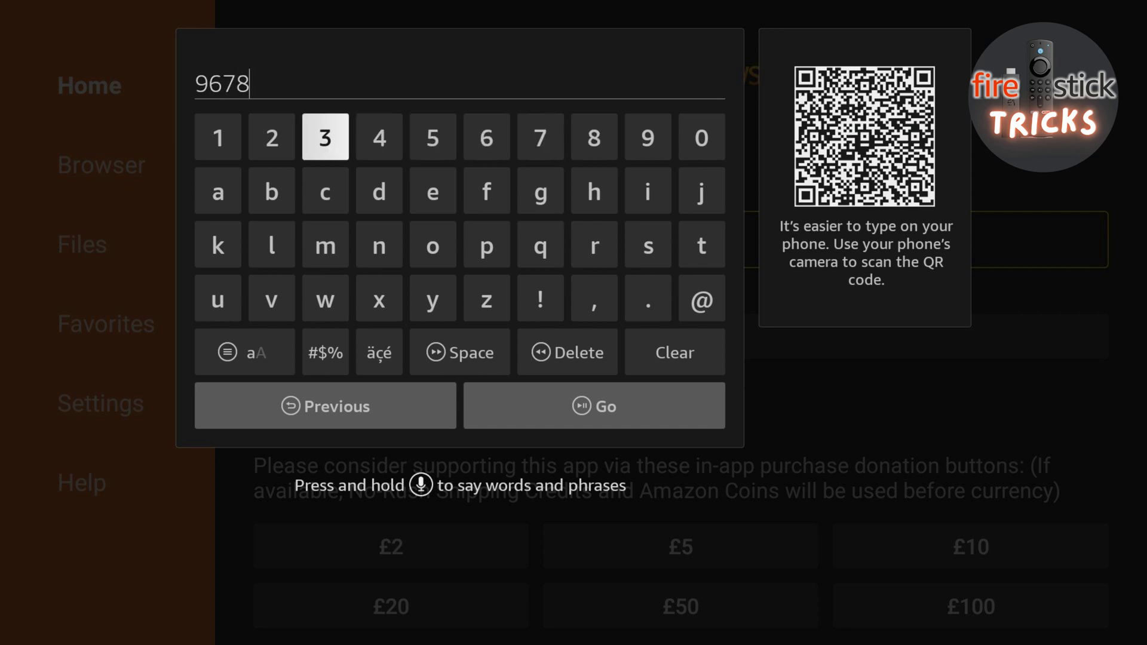
pyautogui.write('3')
pyautogui.press('Right')
pyautogui.press('Right')
pyautogui.press('Right')
pyautogui.write('6')
# Submit the short code to download its file, install the Streamfire app and return to Downloader.
pyautogui.press('Down')
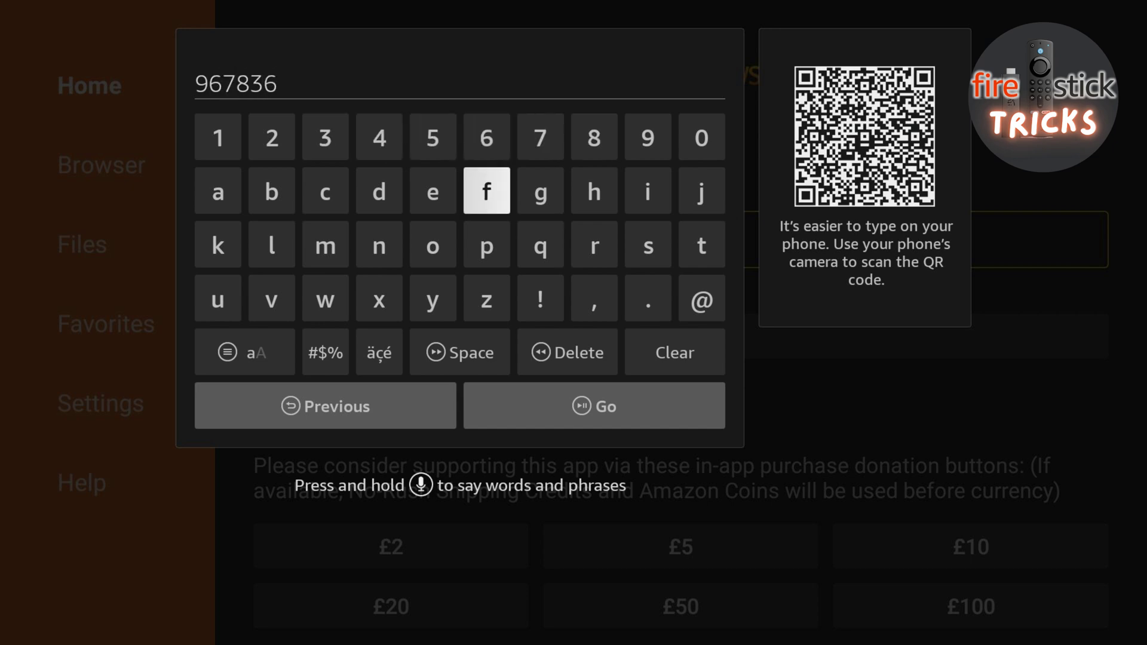
pyautogui.press('Down')
pyautogui.press('Down')
pyautogui.press('Down')
pyautogui.press('Down')
pyautogui.press('Right')
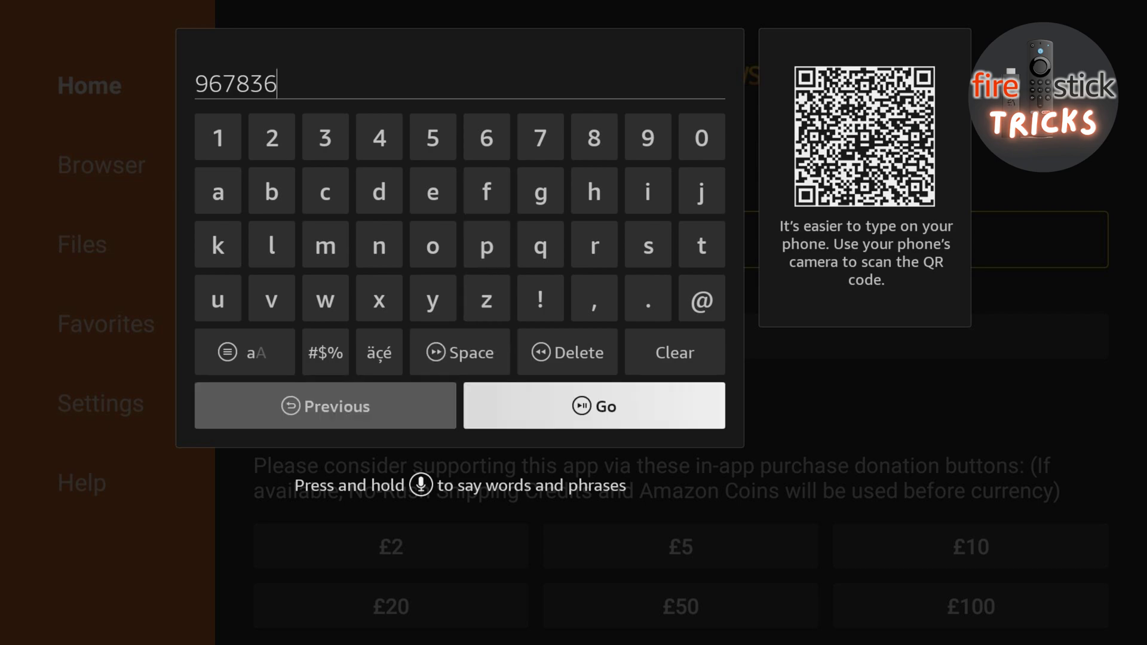
pyautogui.press('Return')
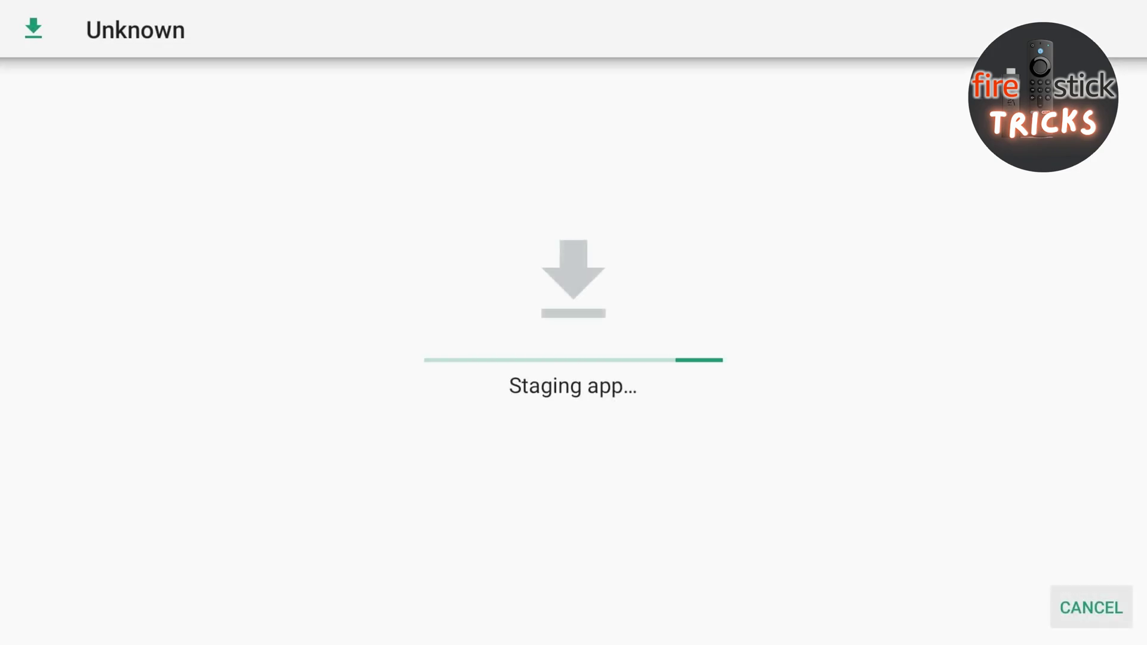
pyautogui.press('Right')
pyautogui.press('Return')
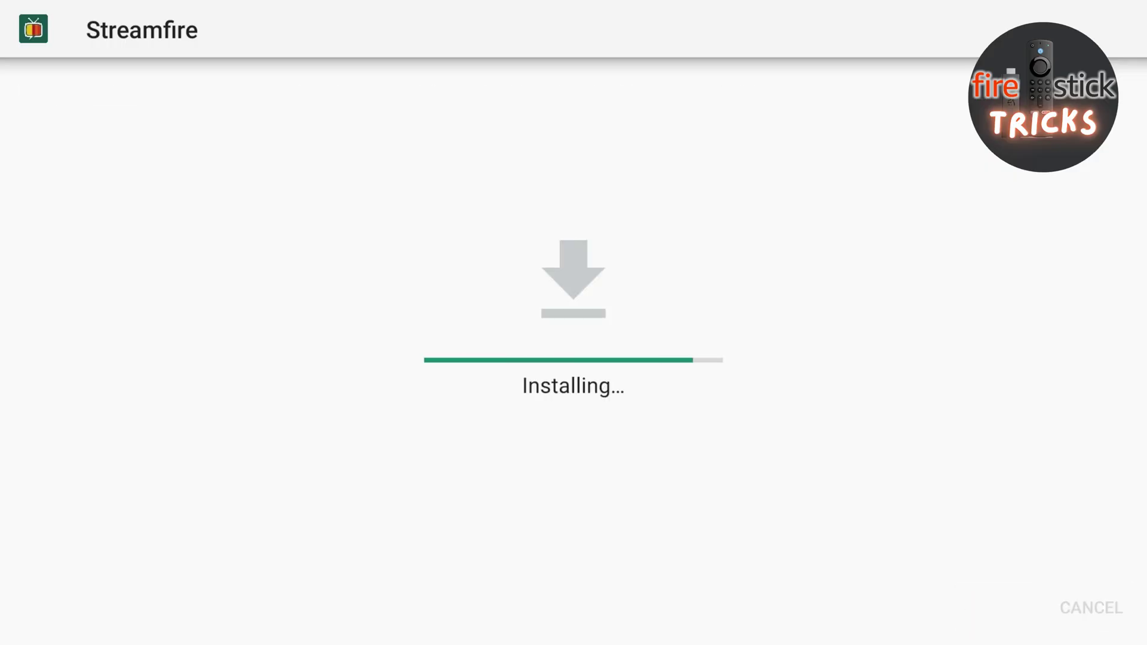
pyautogui.press('Return')
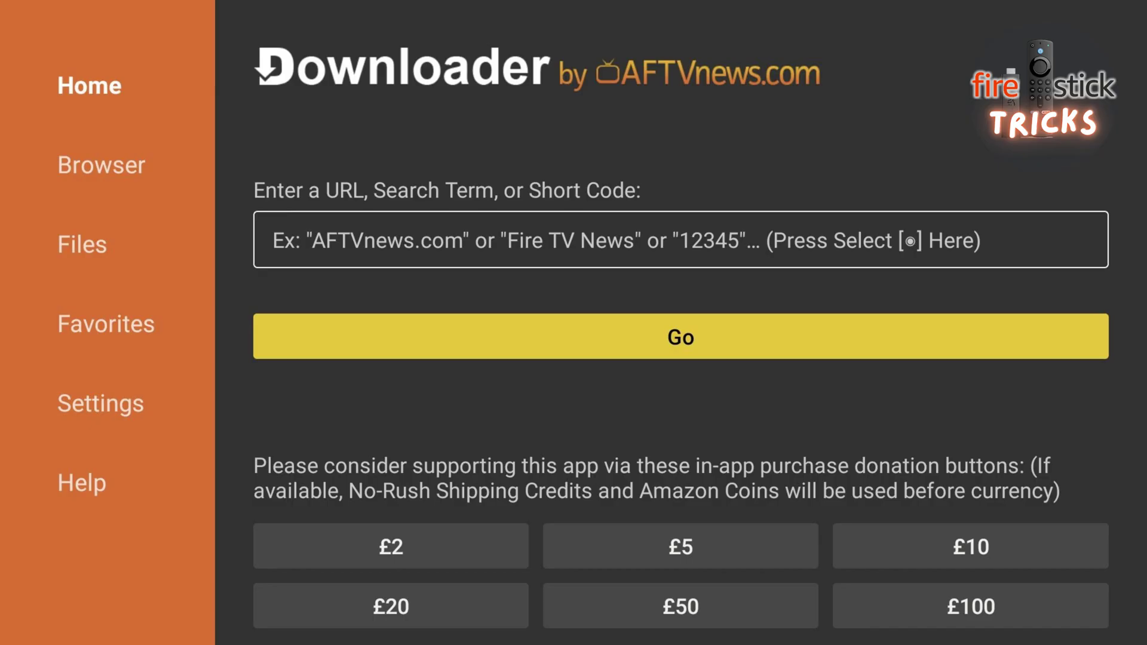
# Enter the short code 259730 in the URL field of Downloader's home page.
pyautogui.press('Up')
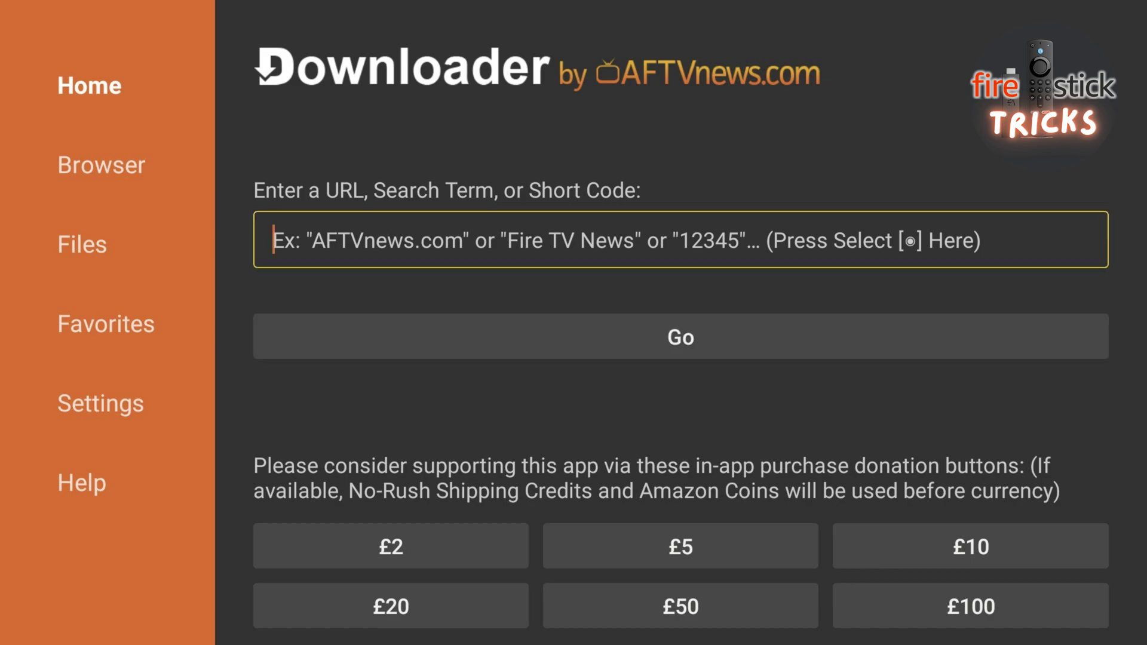
pyautogui.press('Return')
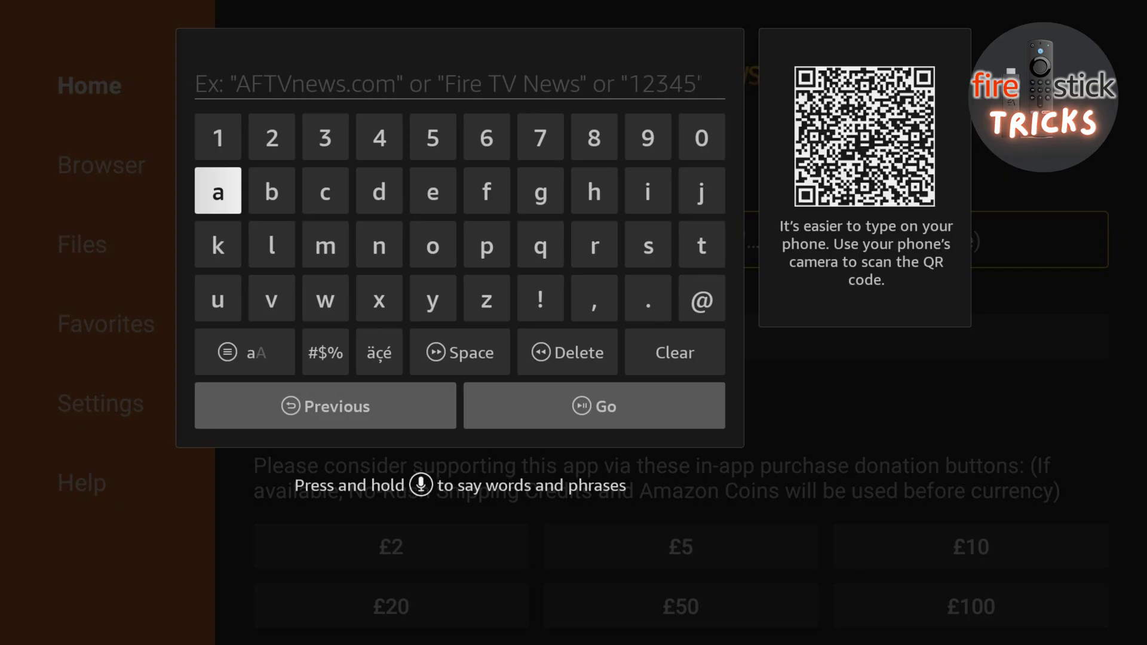
pyautogui.press('Up')
pyautogui.press('Right')
pyautogui.press('Return')
pyautogui.press('Right')
pyautogui.press('Right')
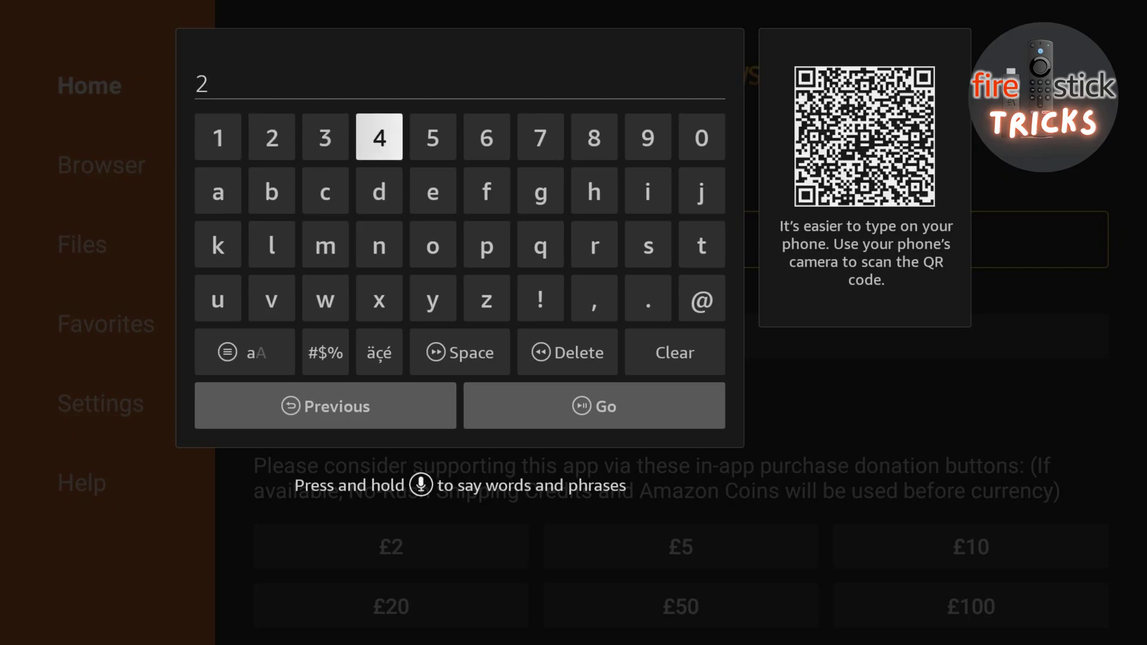
pyautogui.press('Right')
pyautogui.write('5')
pyautogui.press('Right')
pyautogui.press('Right')
pyautogui.press('Right')
pyautogui.press('Right')
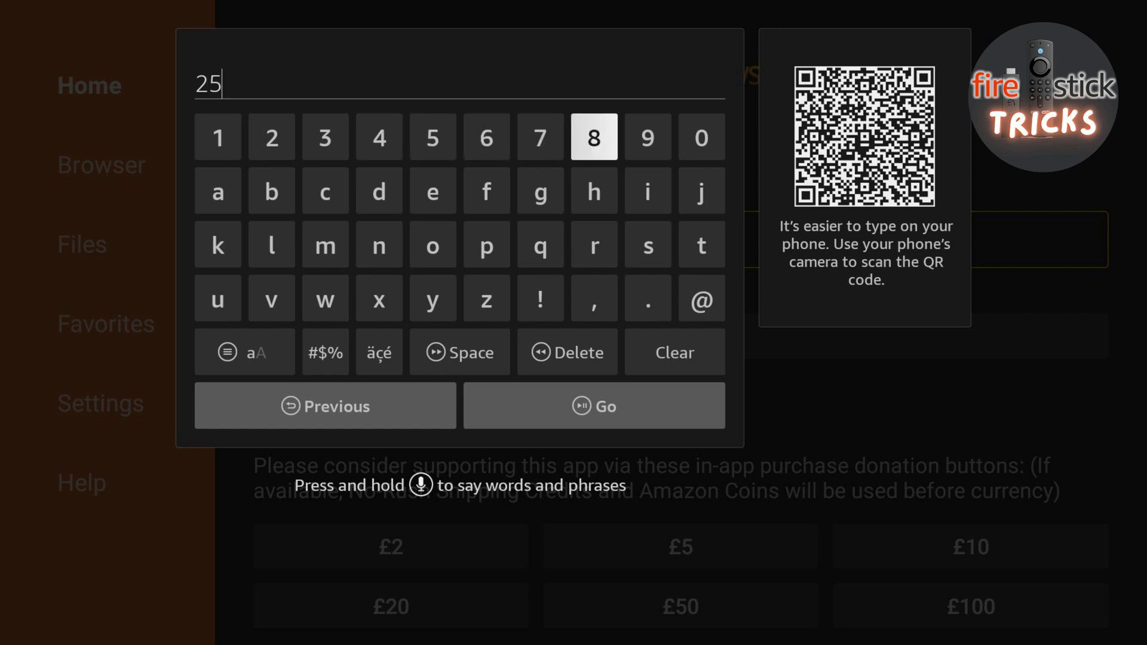
pyautogui.press('Return')
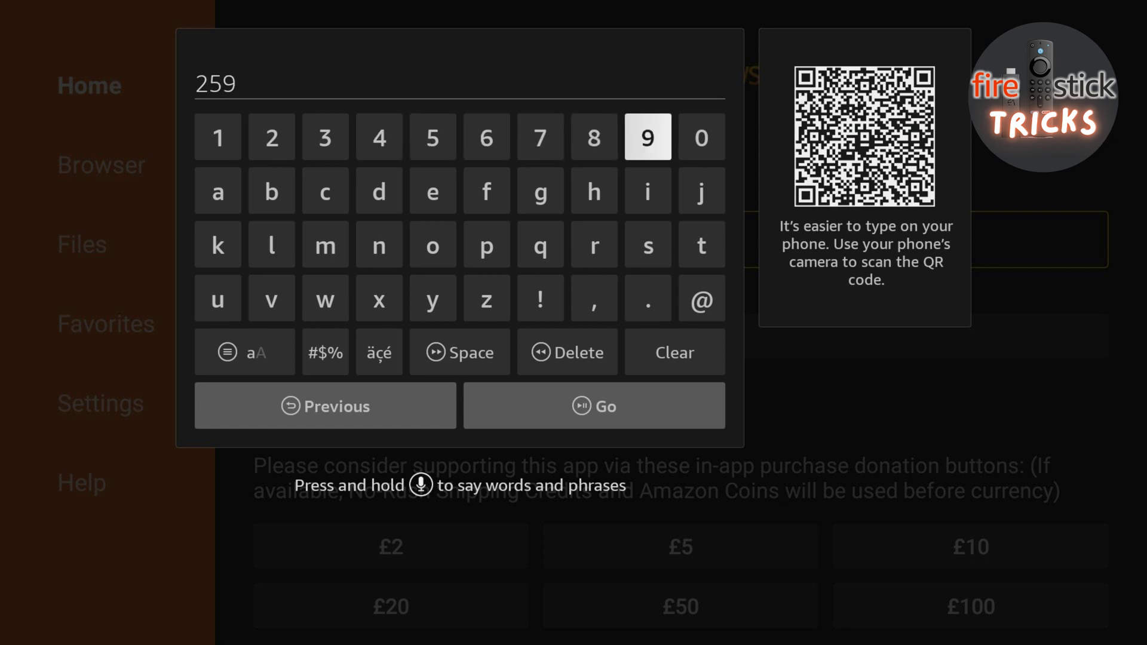
pyautogui.press('Left')
pyautogui.press('Left')
pyautogui.press('Return')
pyautogui.press('Left')
pyautogui.press('Left')
pyautogui.press('Left')
pyautogui.press('Left')
pyautogui.press('Return')
pyautogui.press('Right')
pyautogui.press('Right')
pyautogui.press('Right')
pyautogui.press('Right')
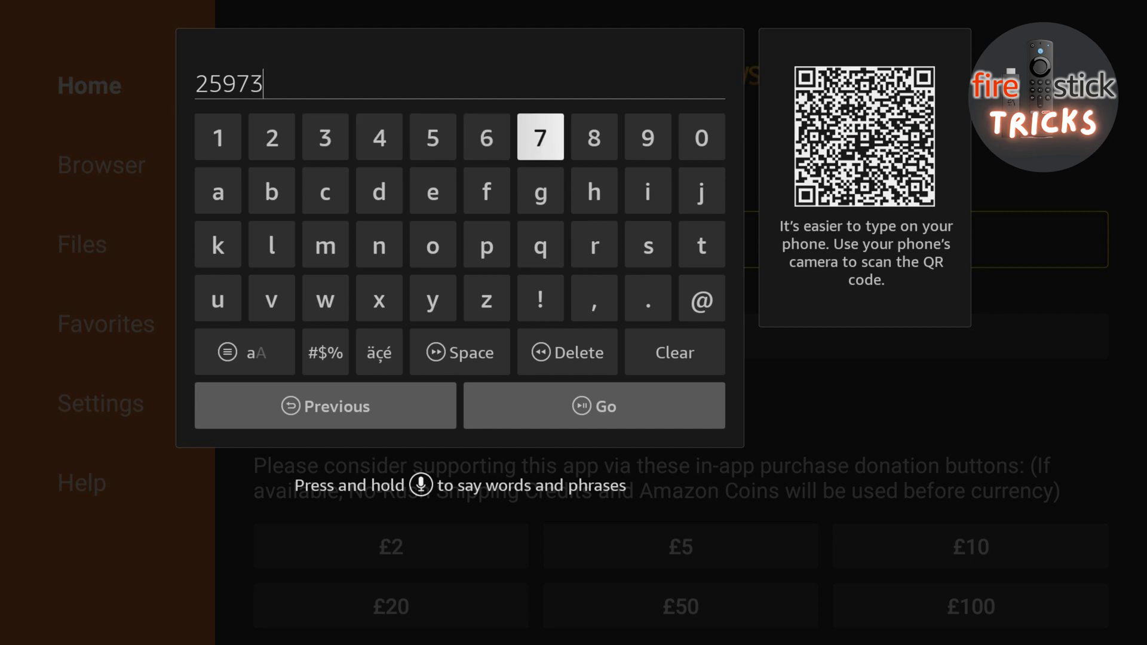
pyautogui.press('Right')
pyautogui.press('Right')
pyautogui.press('Right')
pyautogui.press('Return')
# Submit the short code to download its file and install the Cyberflix app.
pyautogui.press('Down')
pyautogui.press('Down')
pyautogui.press('Down')
pyautogui.press('Down')
pyautogui.press('Down')
pyautogui.press('Return')
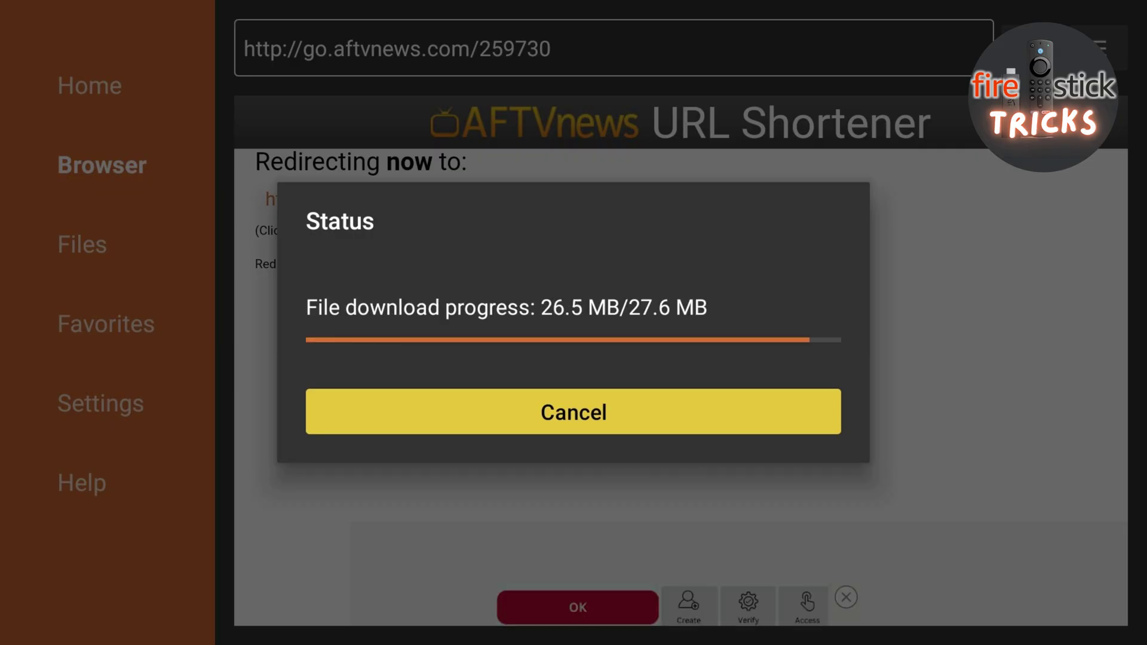
pyautogui.press('Right')
pyautogui.press('Return')
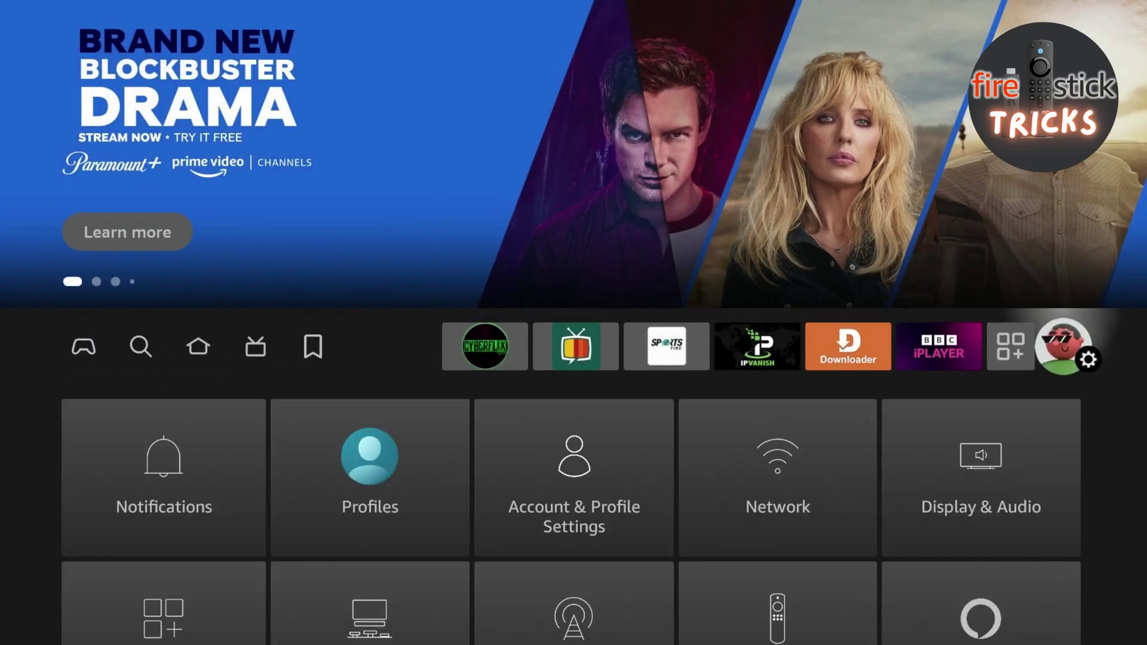
# Launch Downloader from the row of installed apps on the home screen.
pyautogui.press('Left')
pyautogui.press('Left')
pyautogui.press('Left')
pyautogui.press('Left')
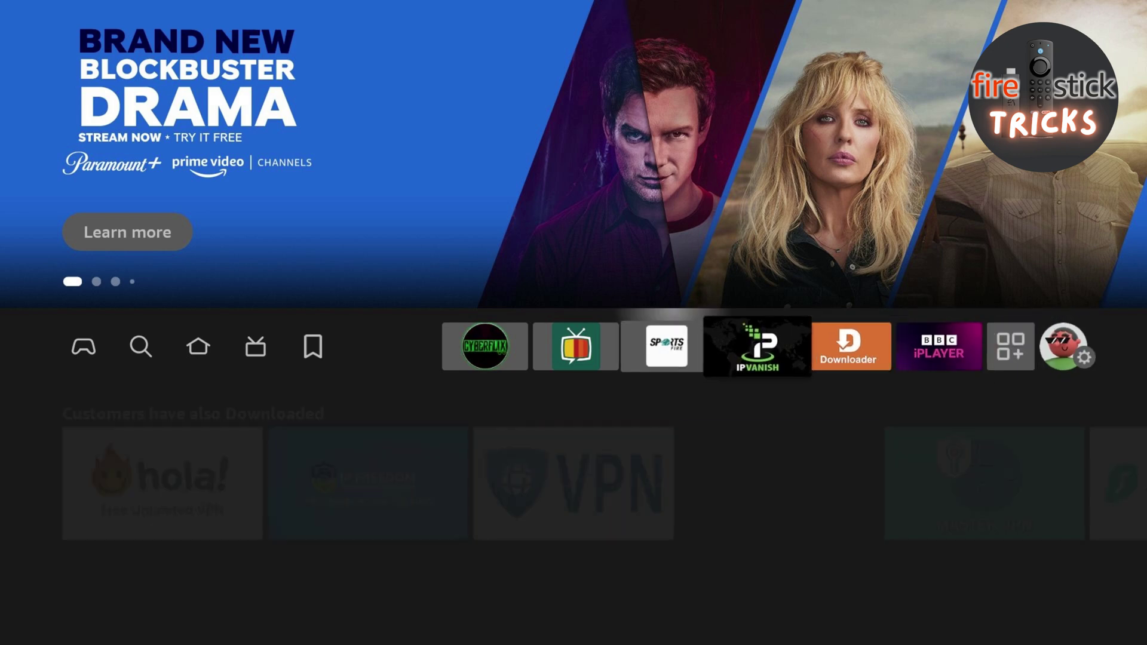
pyautogui.press('Left')
pyautogui.press('Left')
pyautogui.press('Left')
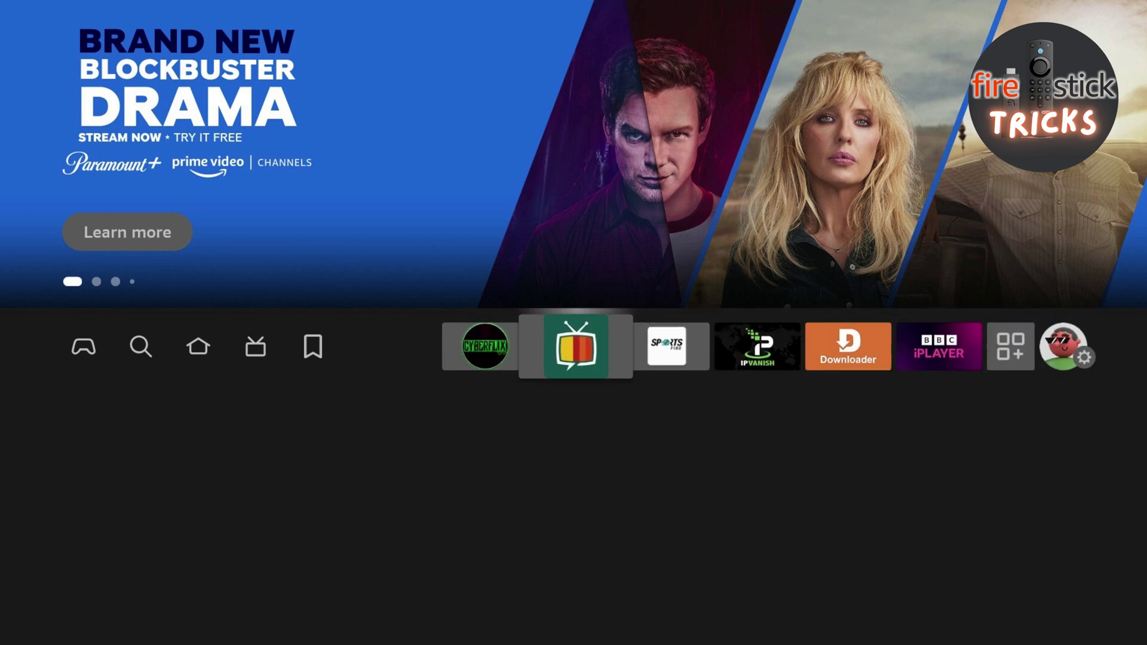
pyautogui.press('Right')
pyautogui.press('Right')
pyautogui.press('Right')
pyautogui.press('Right')
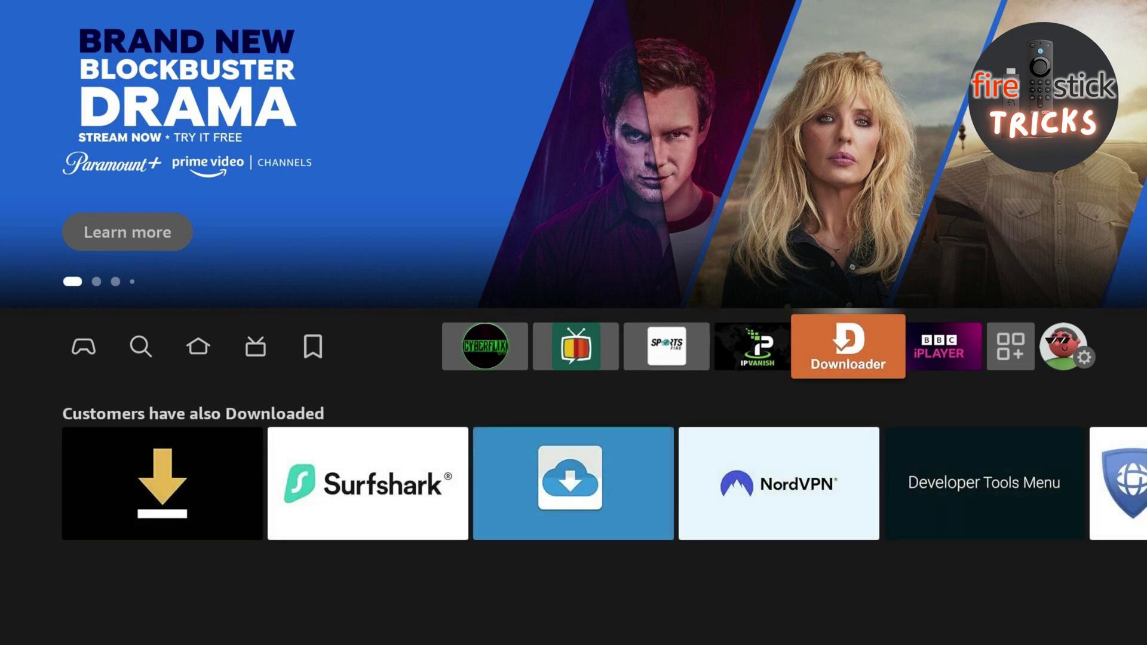
pyautogui.press('Return')
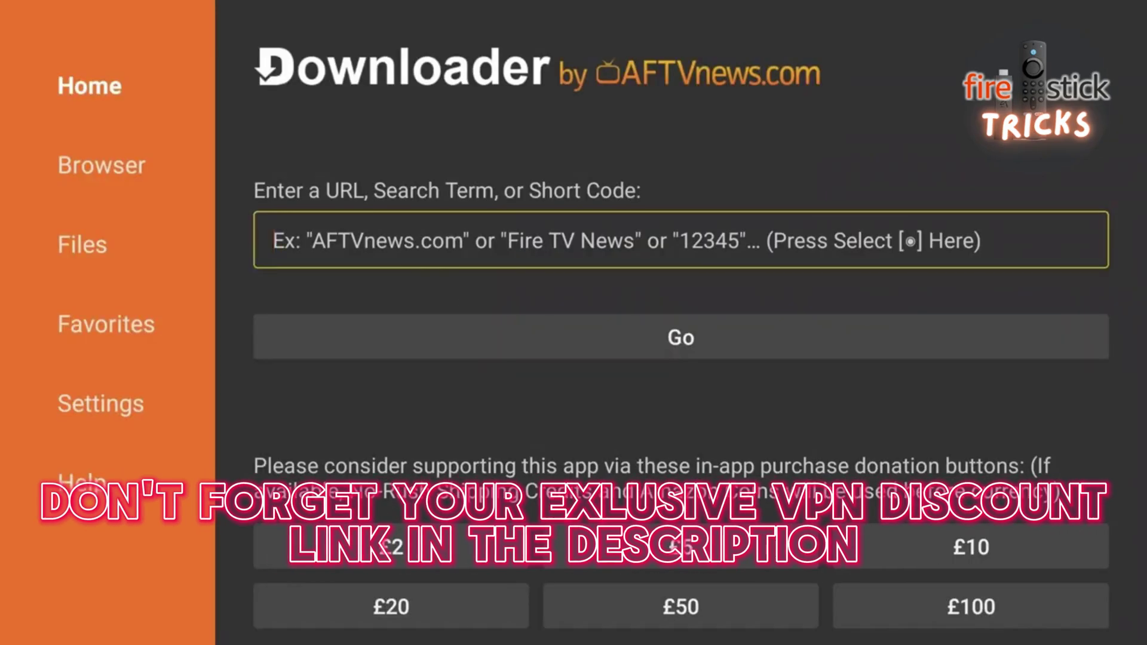
# Enter the web address kodi.tv in the URL field of Downloader's home page.
pyautogui.press('Return')
pyautogui.press('Right')
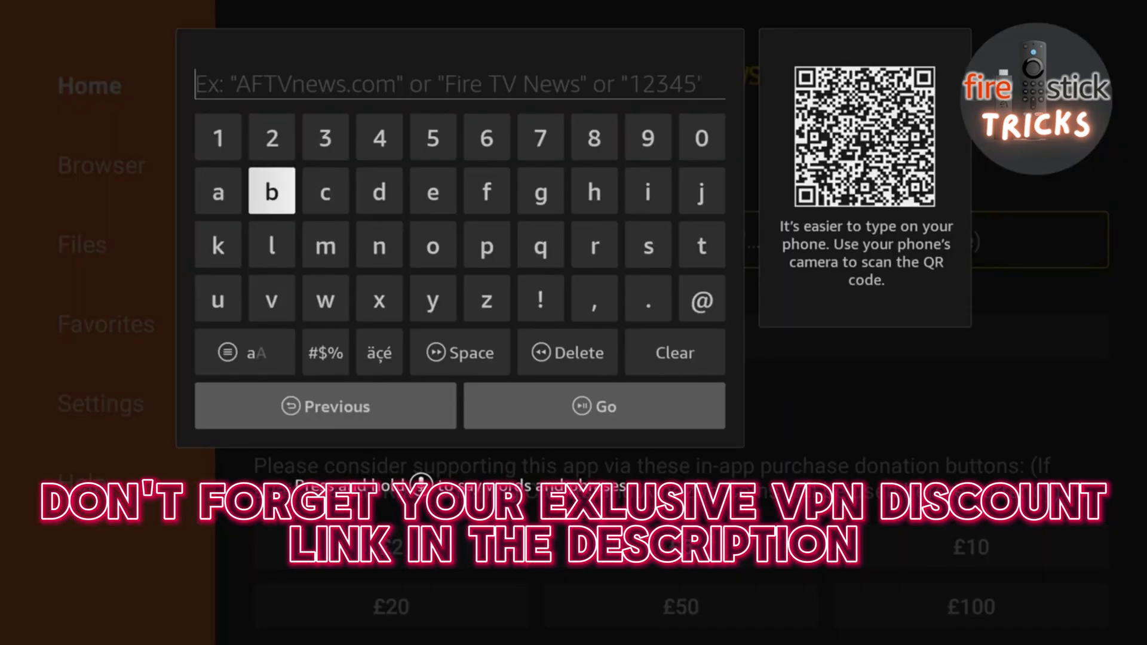
pyautogui.press('Down')
pyautogui.press('Left')
pyautogui.press('Return')
pyautogui.press('Right')
pyautogui.press('Right')
pyautogui.press('Right')
pyautogui.press('Right')
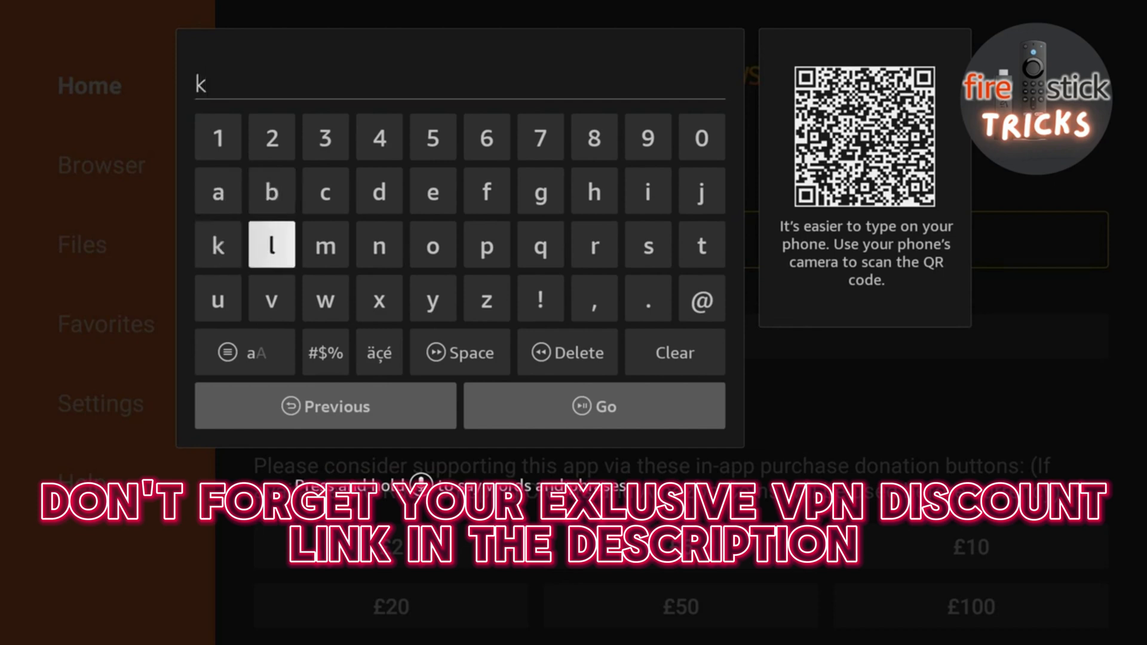
pyautogui.press('Return')
pyautogui.press('Up')
pyautogui.press('Left')
pyautogui.press('Return')
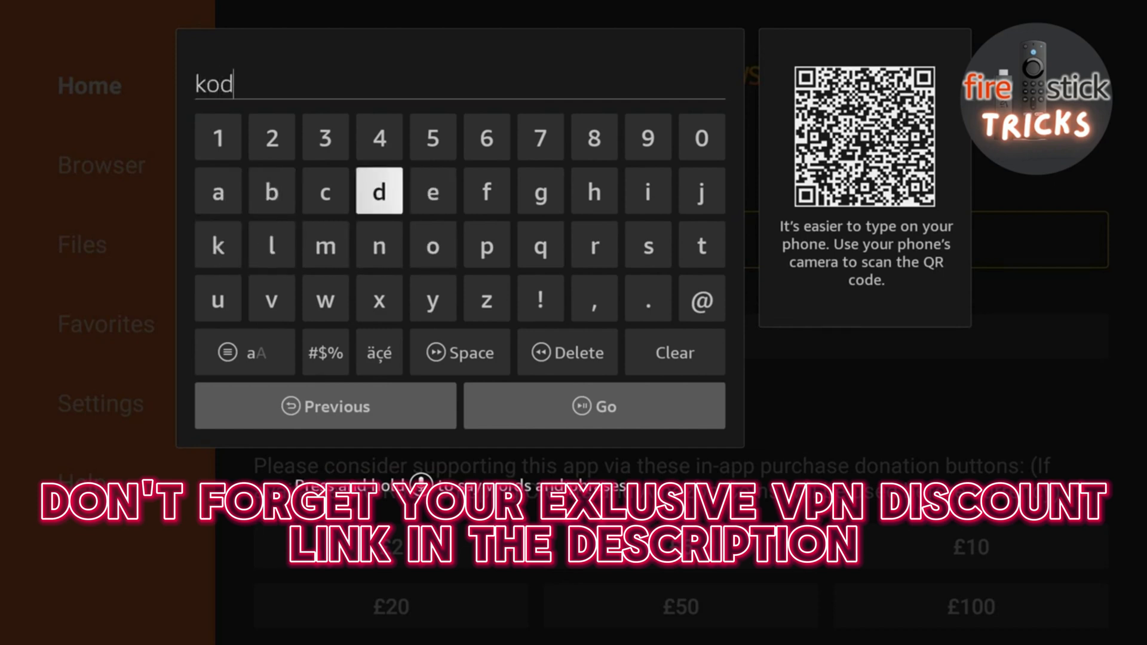
pyautogui.press('Right')
pyautogui.press('Right')
pyautogui.press('Right')
pyautogui.press('Right')
pyautogui.press('Right')
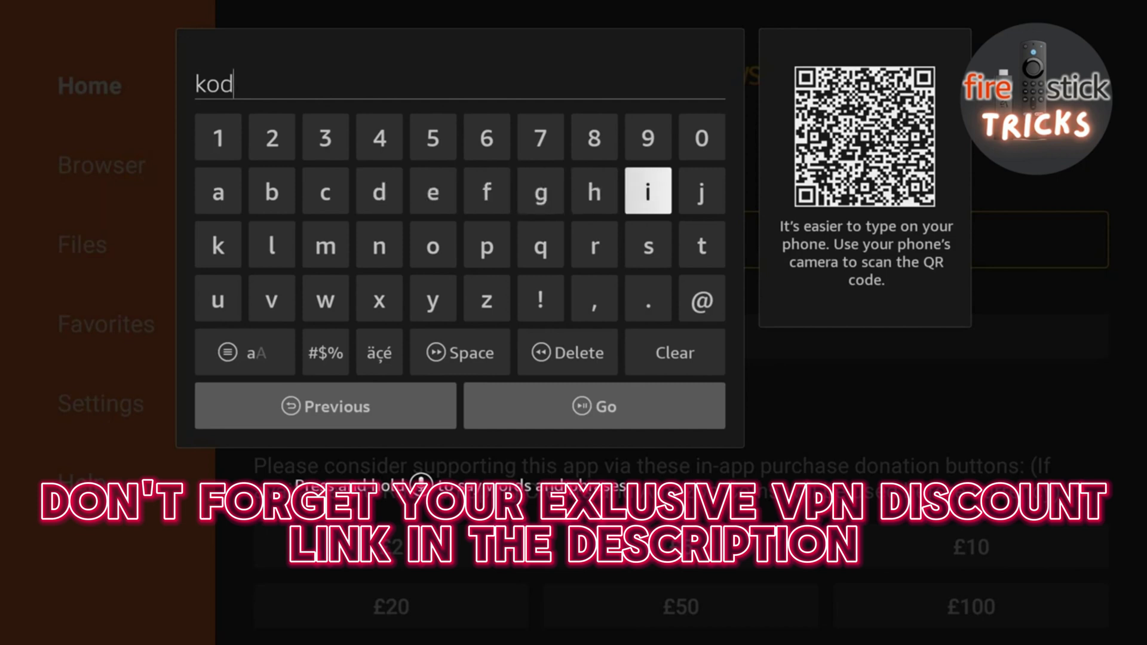
pyautogui.press('Return')
pyautogui.press('Down')
pyautogui.press('Down')
pyautogui.press('Return')
pyautogui.press('Up')
pyautogui.press('Right')
pyautogui.press('Return')
pyautogui.press('Left')
pyautogui.press('Left')
pyautogui.press('Left')
pyautogui.press('Left')
pyautogui.press('Left')
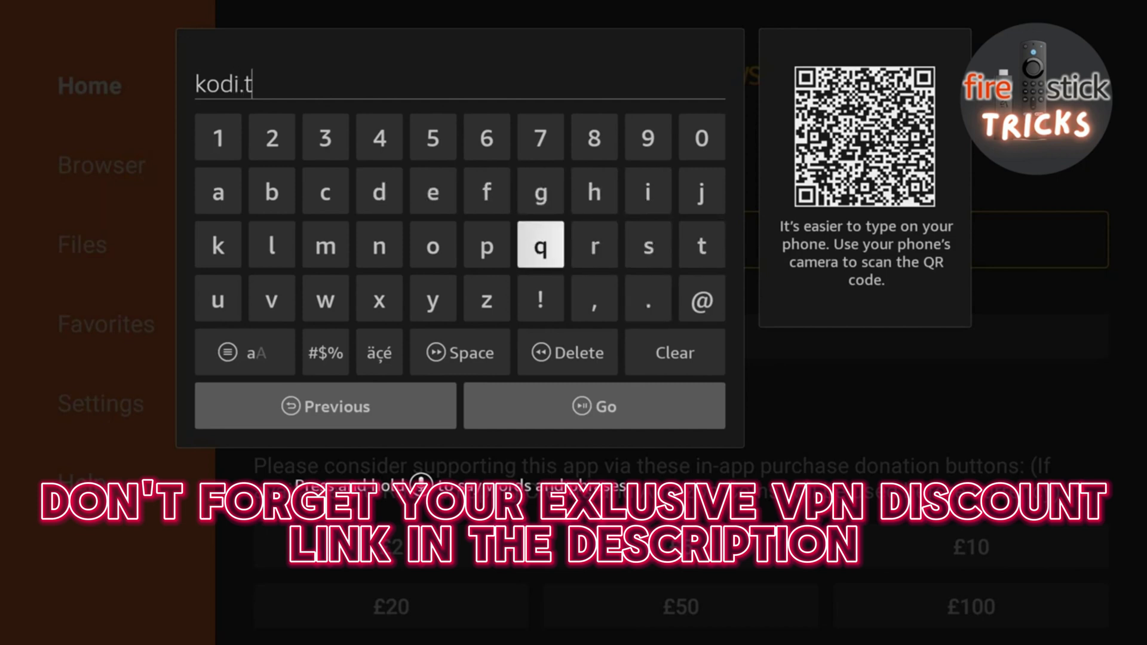
pyautogui.press('Left')
pyautogui.press('Left')
pyautogui.press('Left')
pyautogui.press('Down')
pyautogui.press('Return')
# Load the kodi.tv website and open its navigation menu.
pyautogui.press('Down')
pyautogui.press('Down')
pyautogui.press('Right')
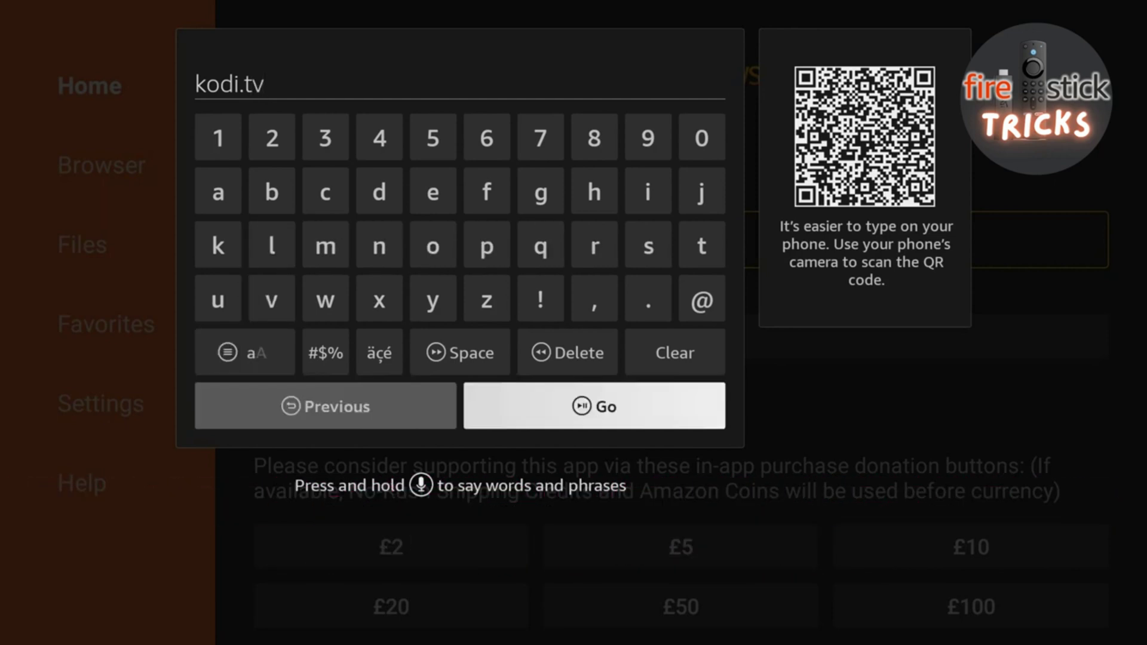
pyautogui.press('Return')
pyautogui.press('Return')
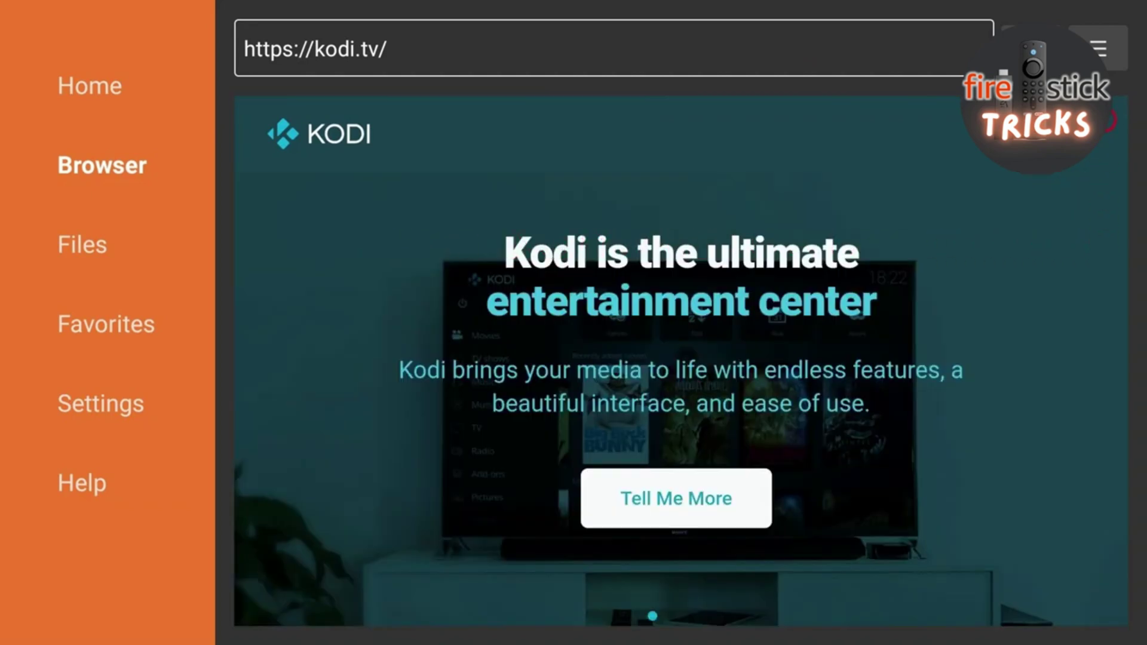
pyautogui.click(1107, 123)
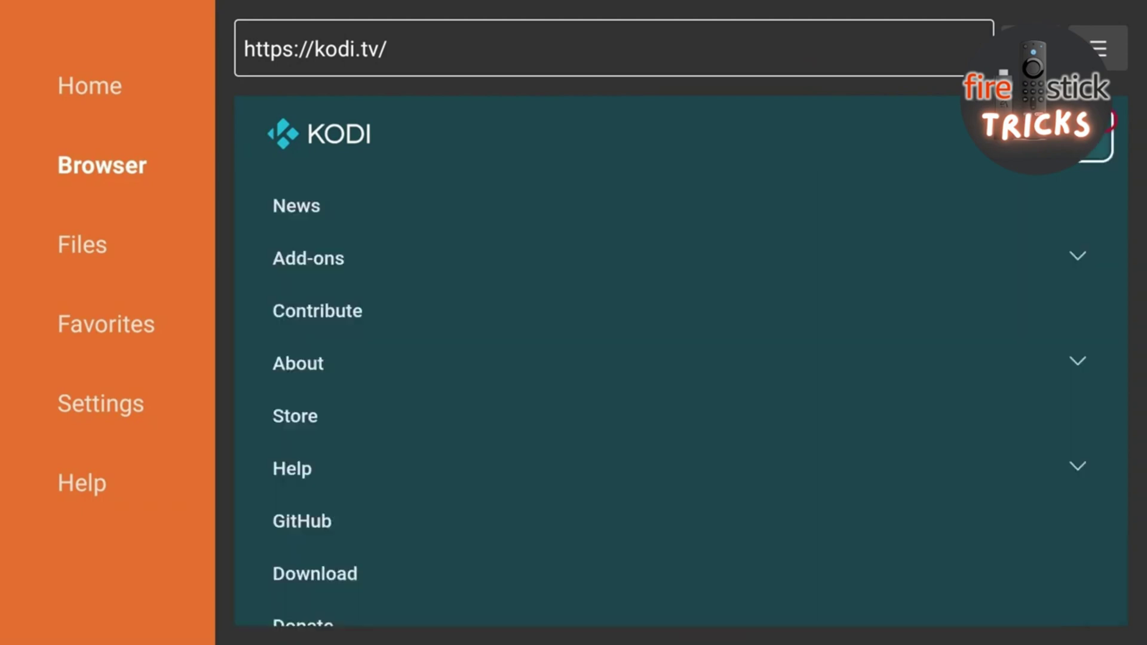
# Open the Kodi website's Download page and choose Android as the platform.
pyautogui.scroll(-2, 1005, 601)
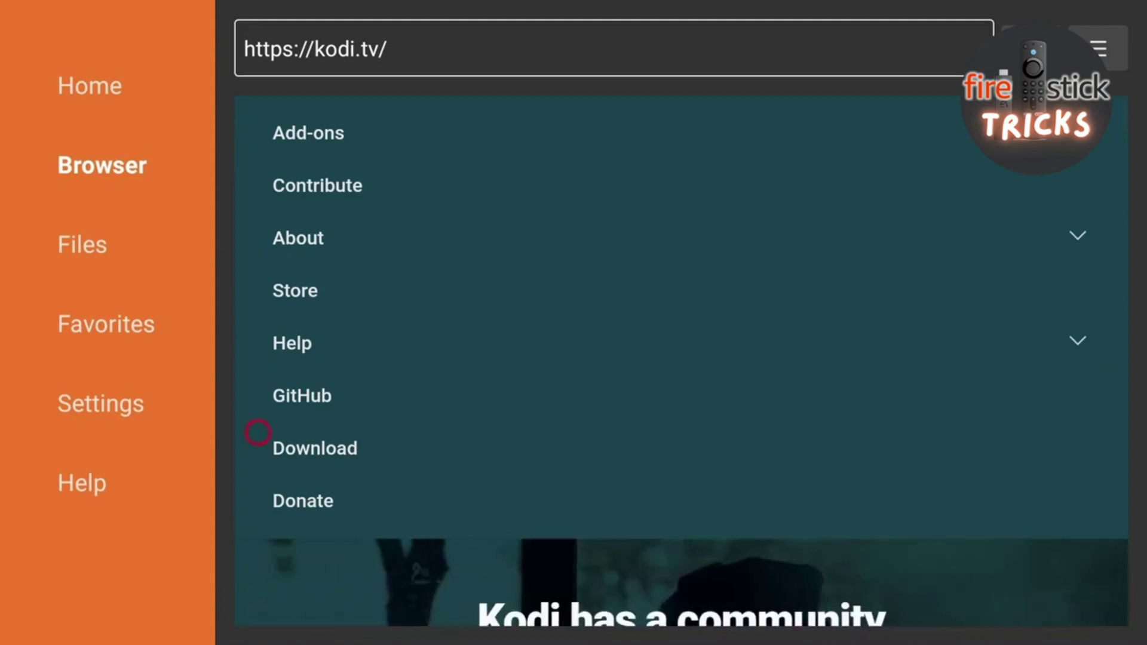
pyautogui.click(298, 424)
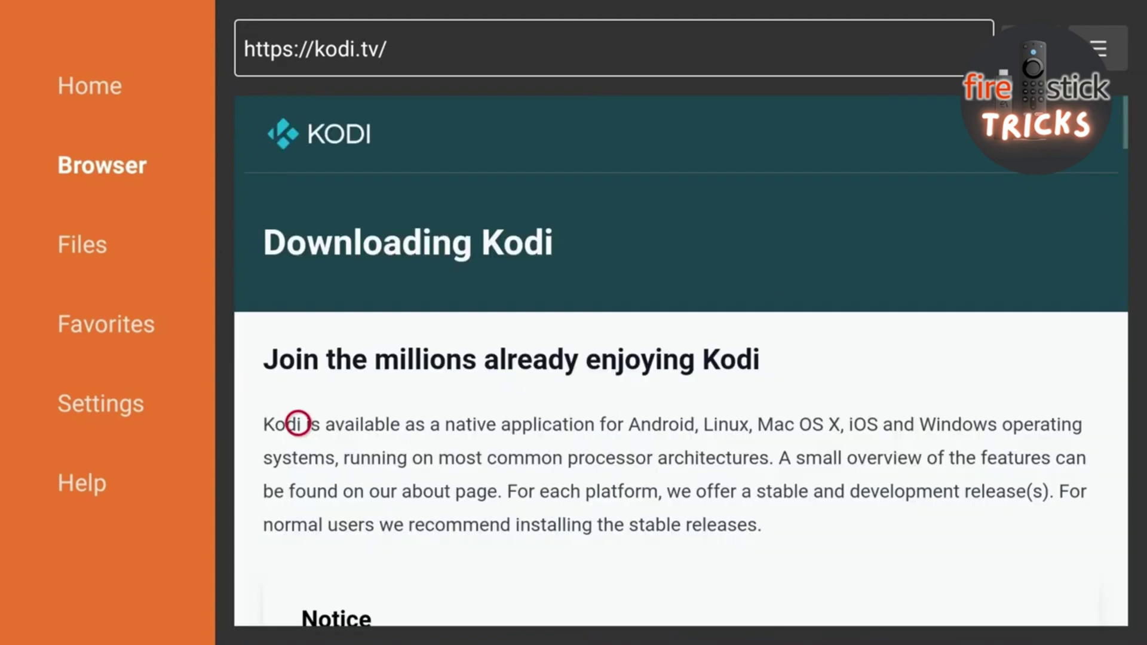
pyautogui.scroll(-10, 298, 603)
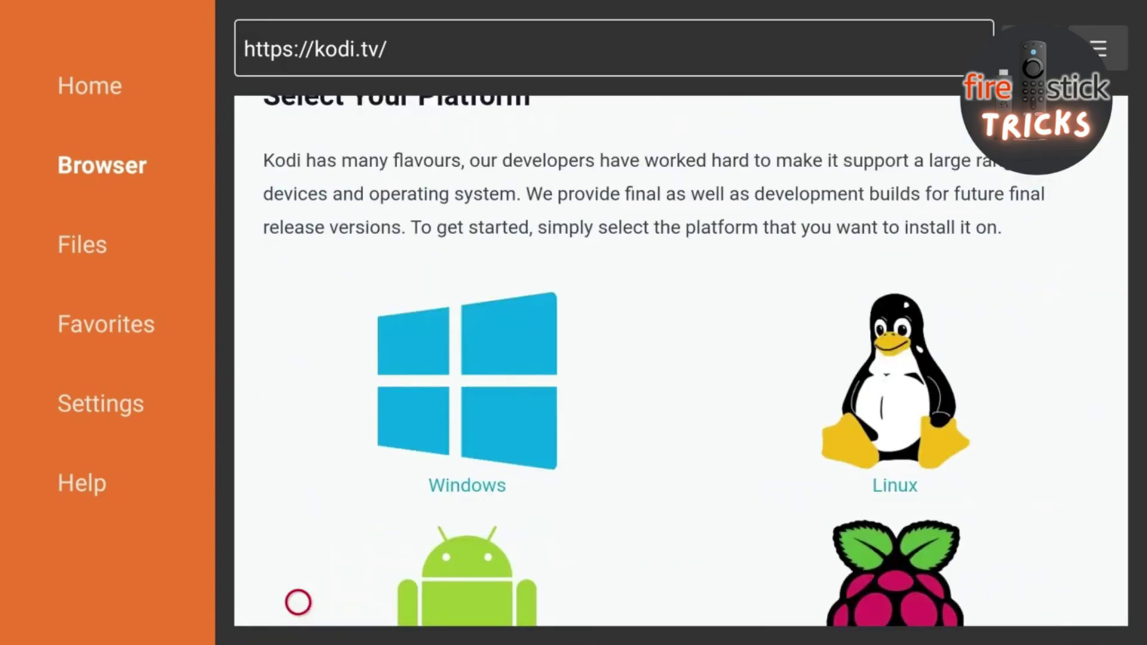
pyautogui.scroll(-5, 298, 603)
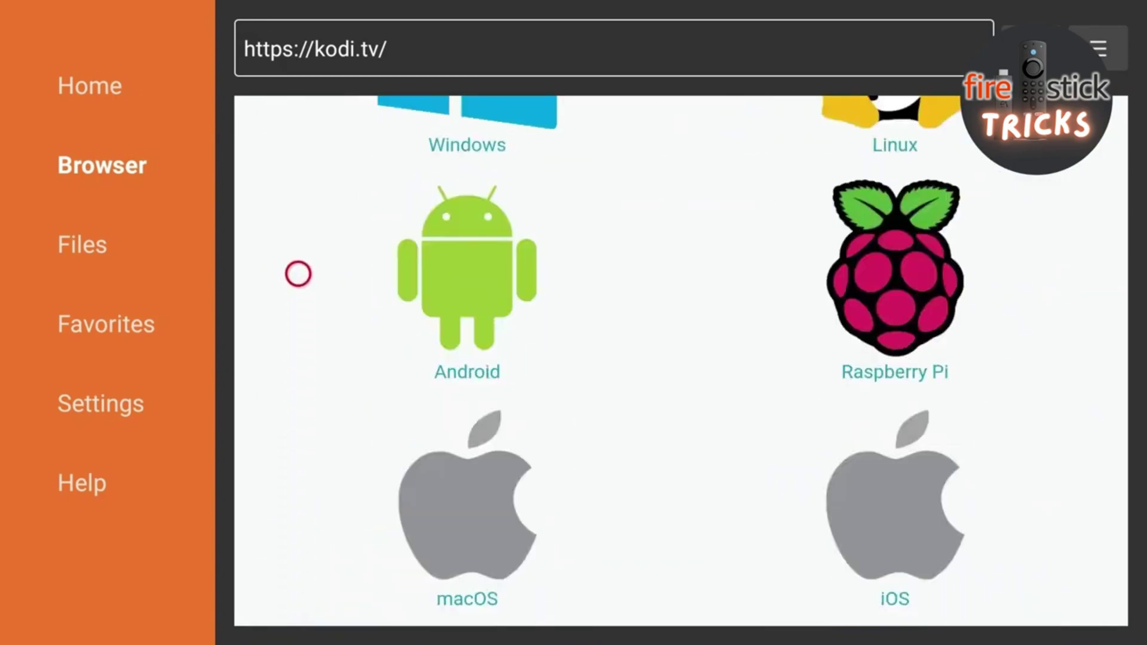
pyautogui.click(477, 264)
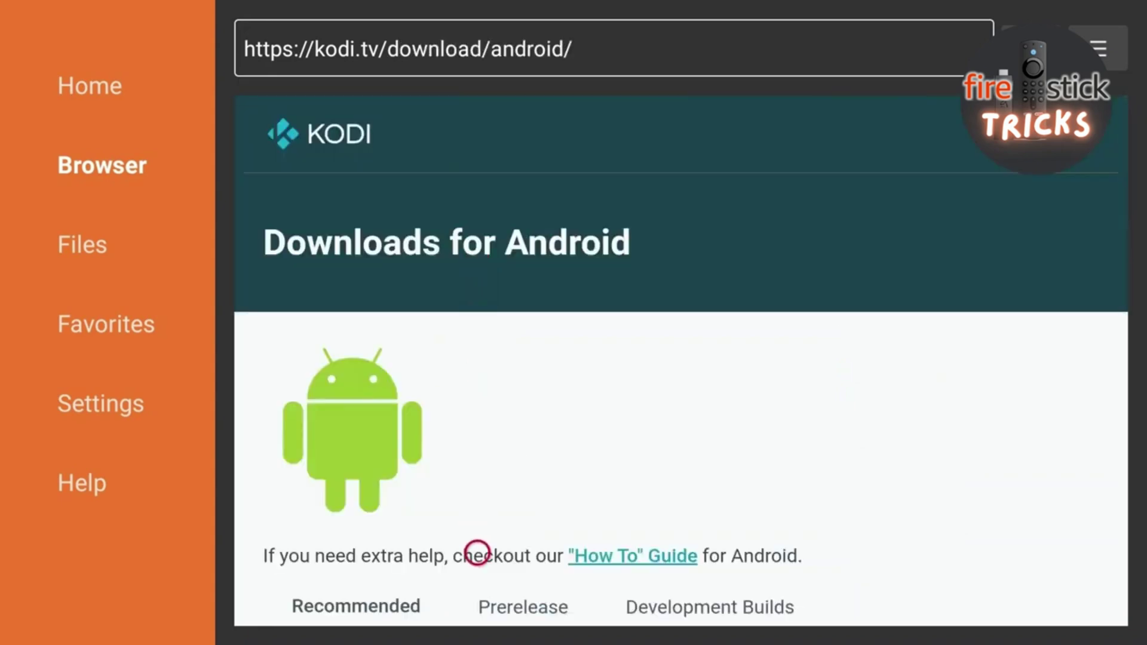
# Install Kodi from the ARMV7A (32BIT) Android download and launch it.
pyautogui.scroll(-15, 476, 604)
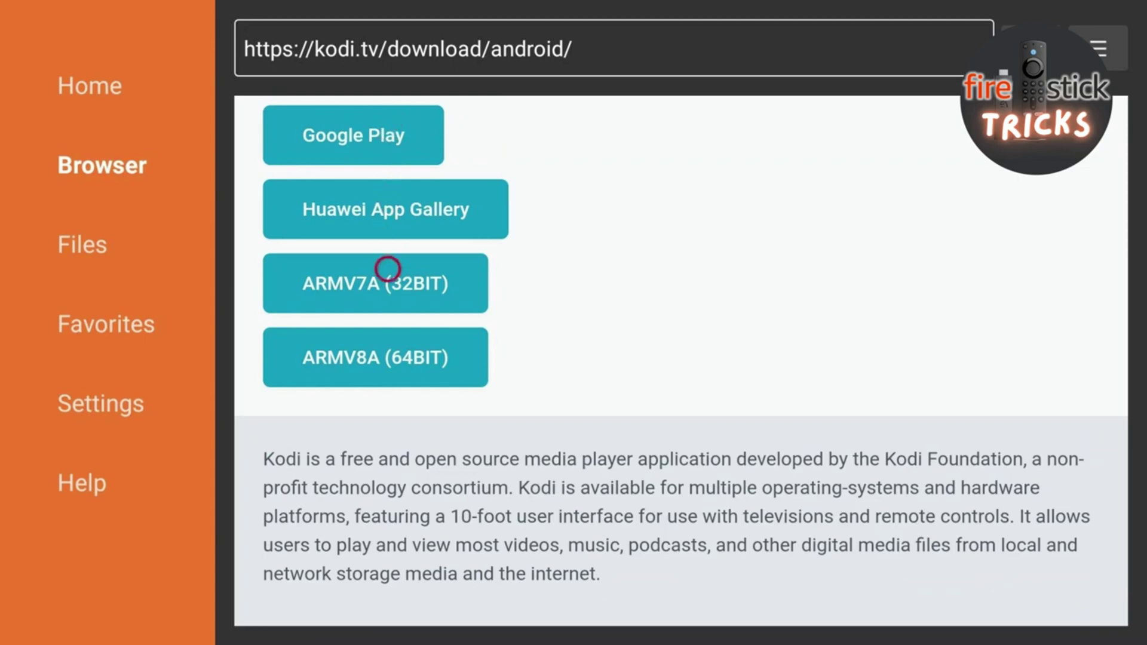
pyautogui.click(388, 270)
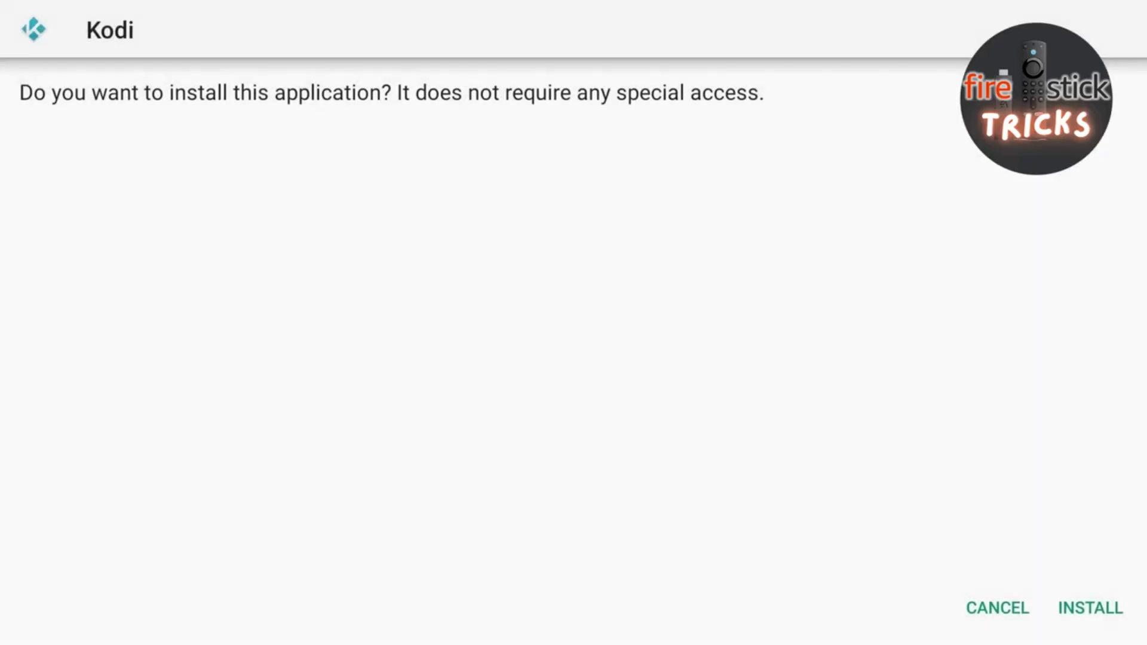
pyautogui.press('Down')
pyautogui.press('Right')
pyautogui.press('Return')
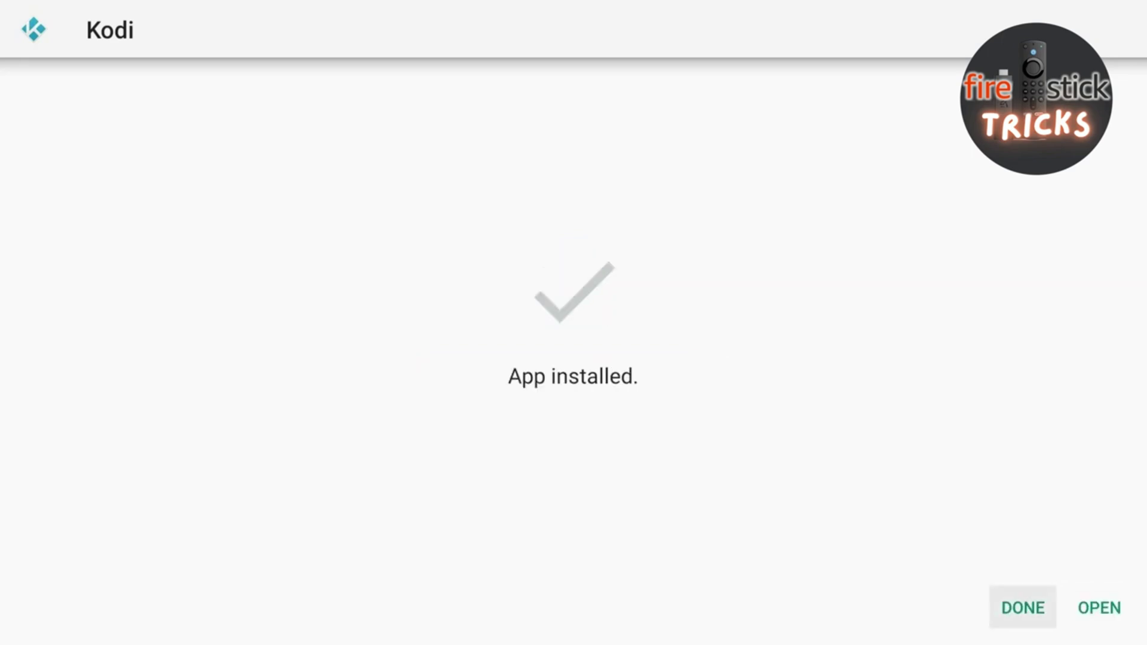
pyautogui.press('Right')
pyautogui.press('Return')
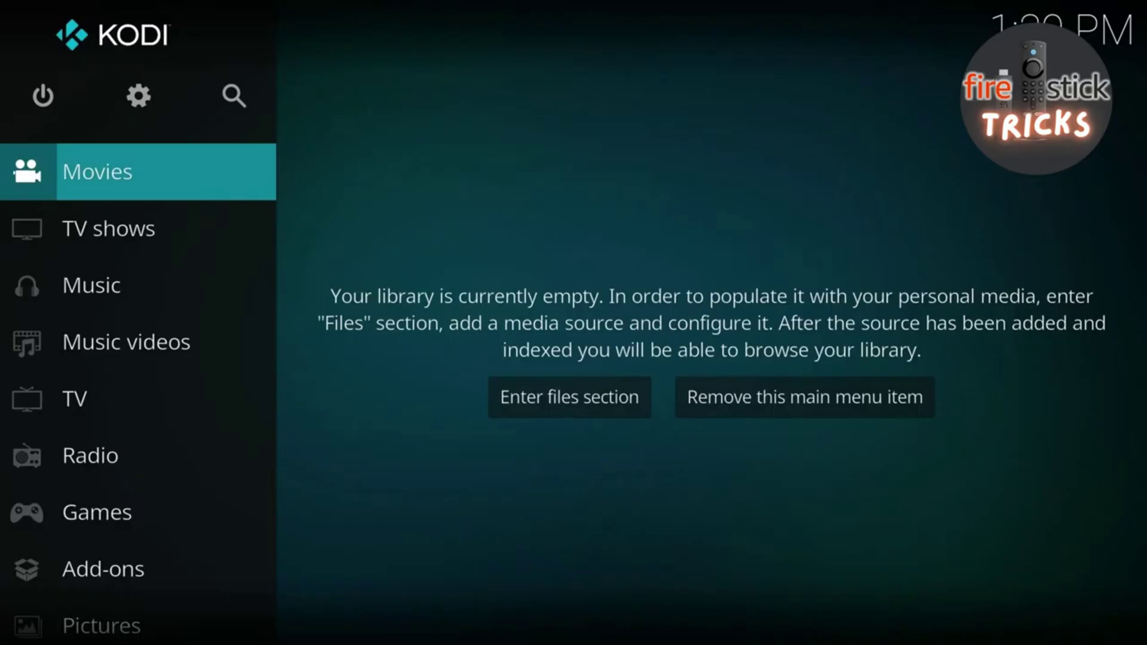
# Look through the entries of Kodi's home menu, including the Add-ons section.
pyautogui.press('Down')
pyautogui.press('Down')
pyautogui.press('Down')
pyautogui.press('Down')
pyautogui.press('Down')
pyautogui.press('Down')
pyautogui.press('Down')
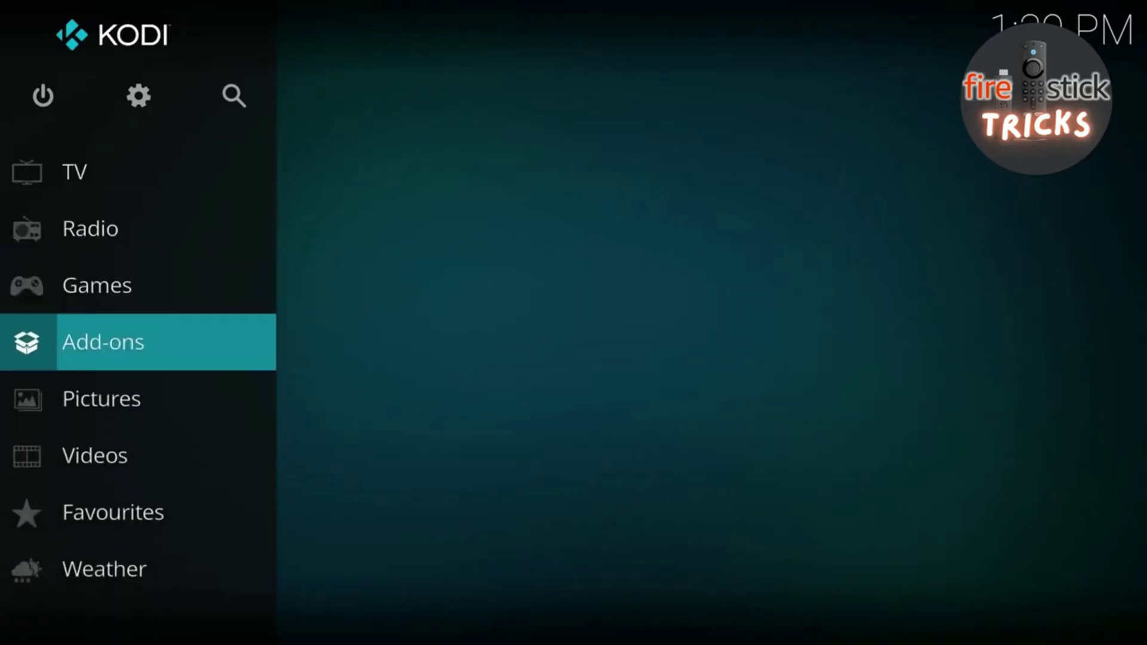
pyautogui.press('Right')
pyautogui.press('Right')
pyautogui.press('Down')
pyautogui.press('Right')
pyautogui.press('Right')
pyautogui.press('Right')
pyautogui.press('Right')
pyautogui.press('Right')
pyautogui.press('Left')
pyautogui.press('Left')
pyautogui.press('Left')
pyautogui.press('Left')
pyautogui.press('Left')
pyautogui.press('Left')
pyautogui.press('Left')
pyautogui.press('Up')
pyautogui.press('Up')
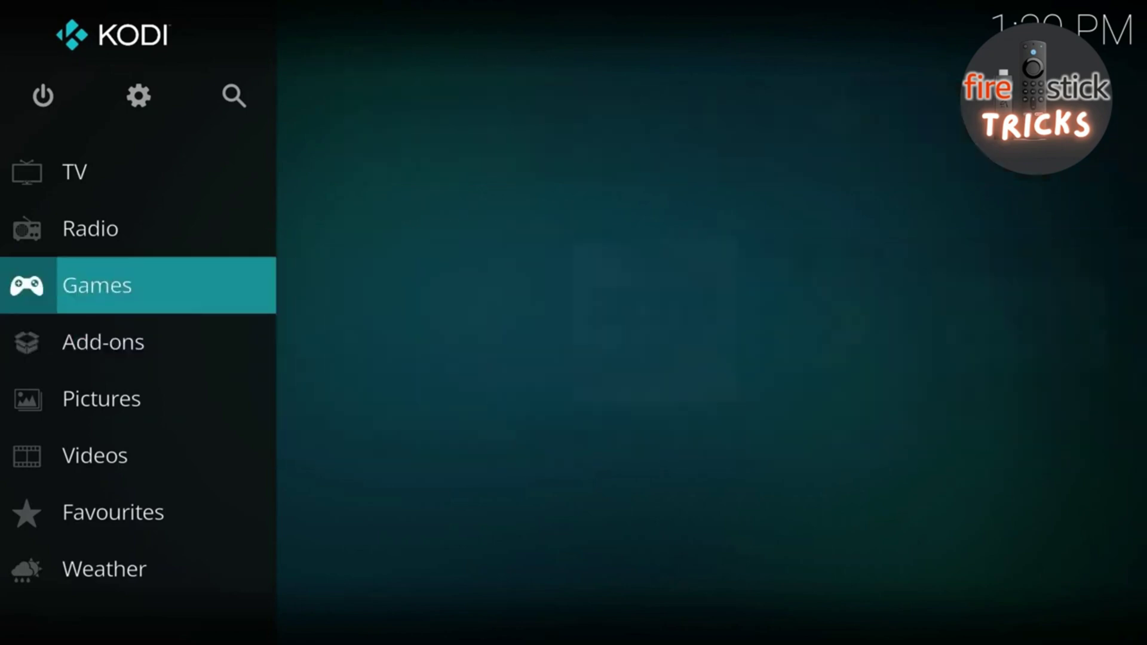
# Open Kodi's settings from the home screen.
pyautogui.press('Up')
pyautogui.press('Up')
pyautogui.press('Up')
pyautogui.press('Up')
pyautogui.press('Right')
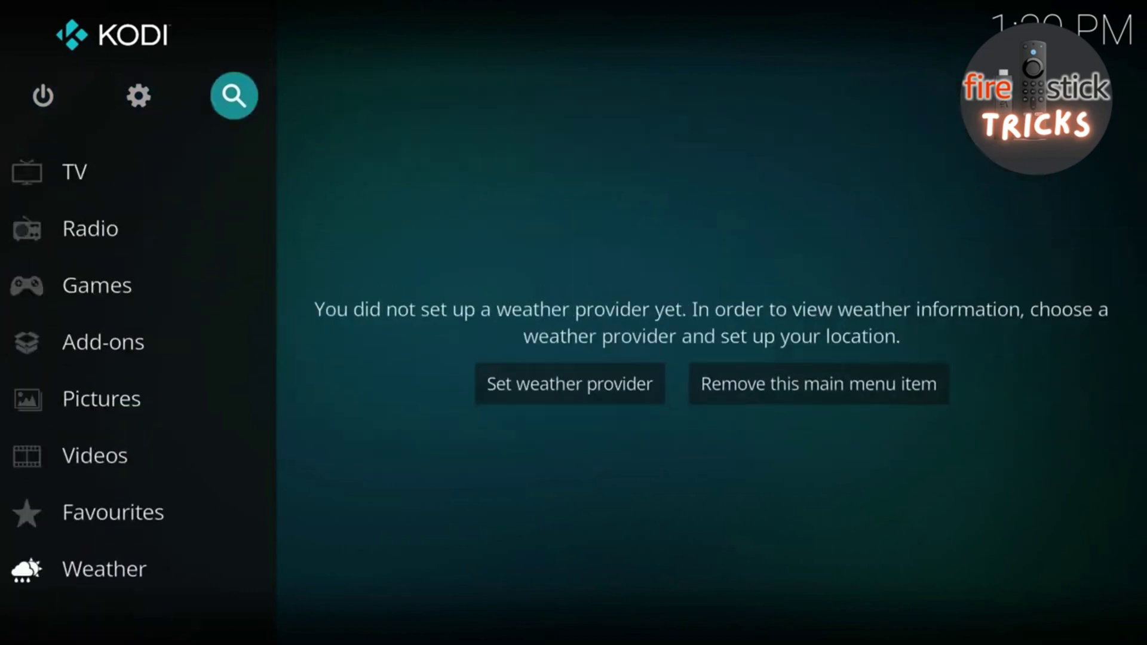
pyautogui.press('Left')
pyautogui.press('Return')
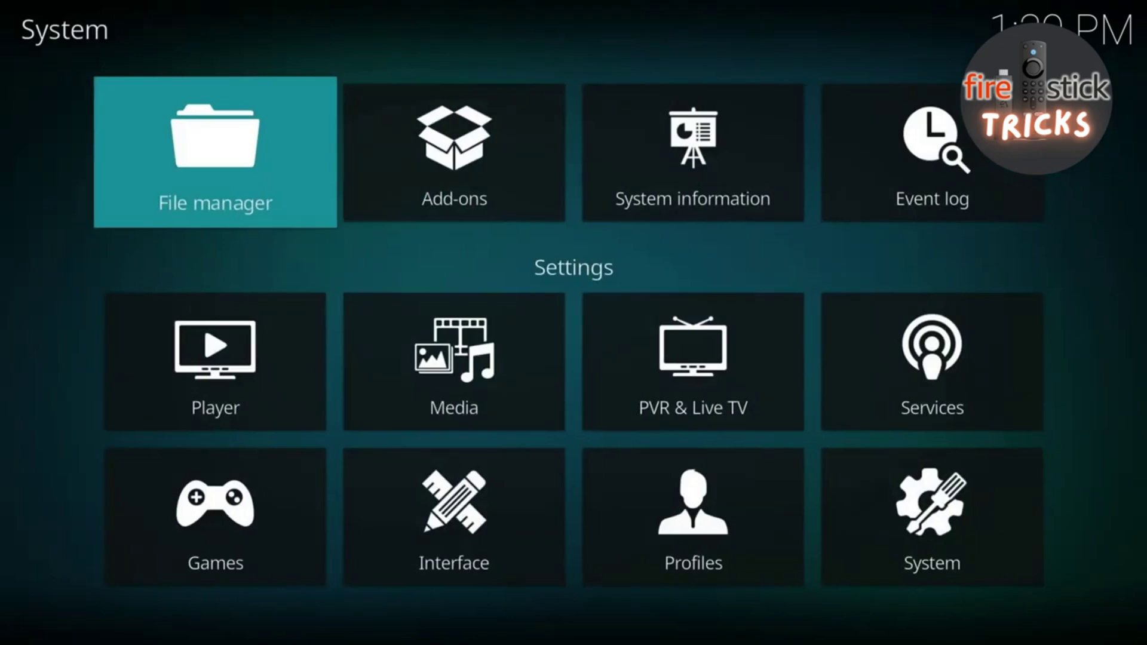
# Open the System category of the settings.
pyautogui.press('Right')
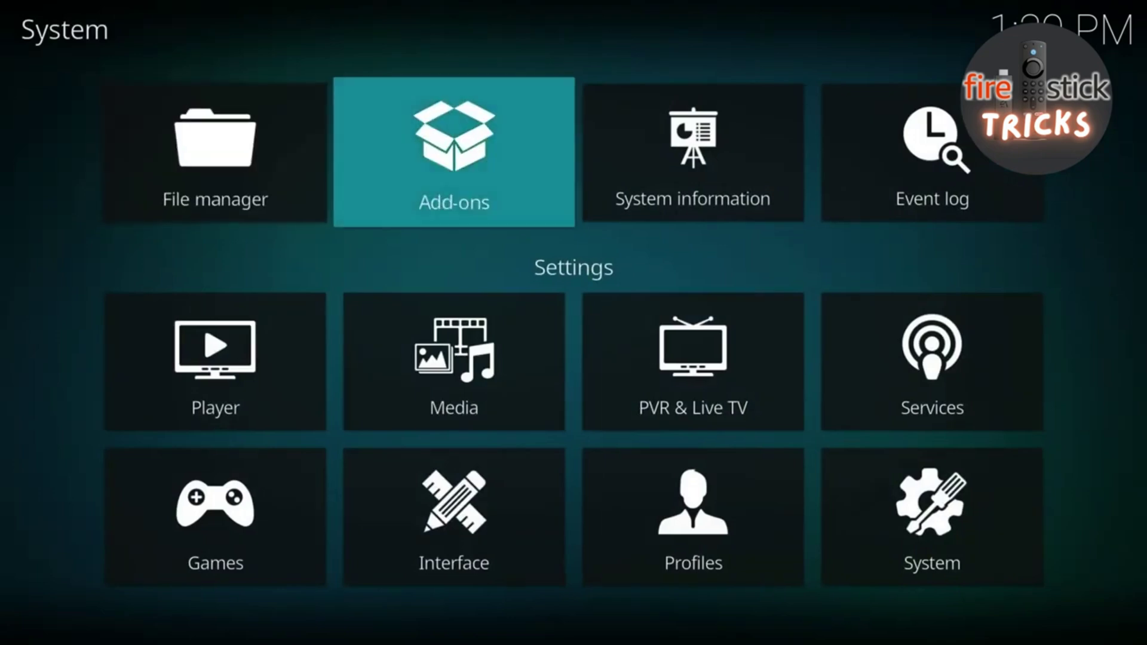
pyautogui.press('Right')
pyautogui.press('Right')
pyautogui.press('Down')
pyautogui.press('Down')
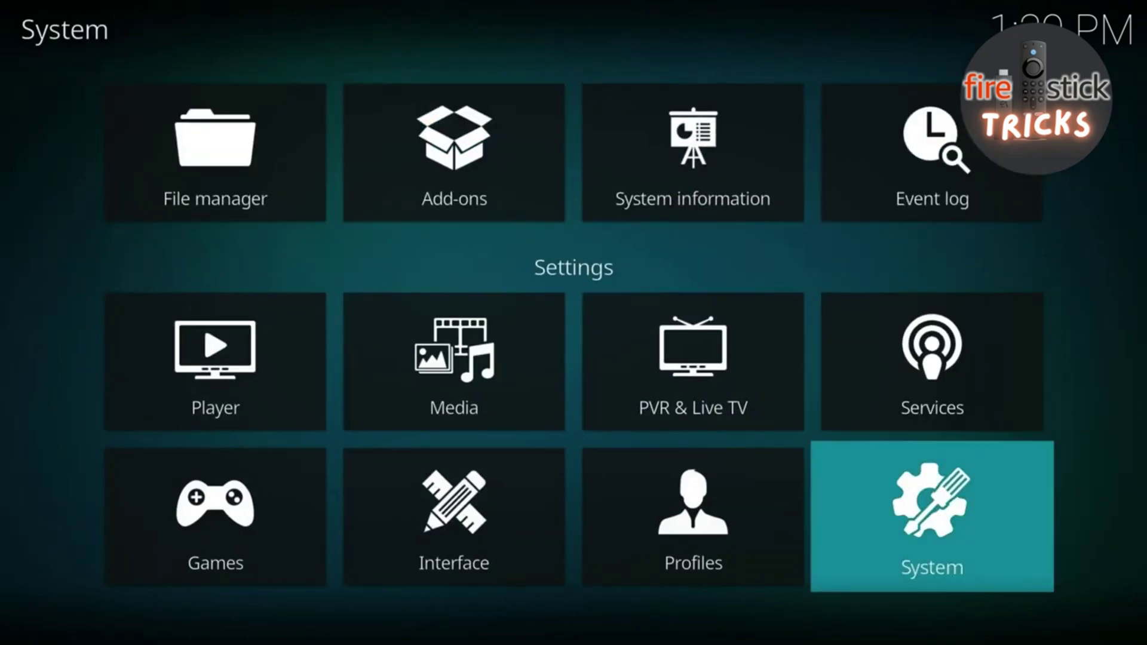
pyautogui.press('Return')
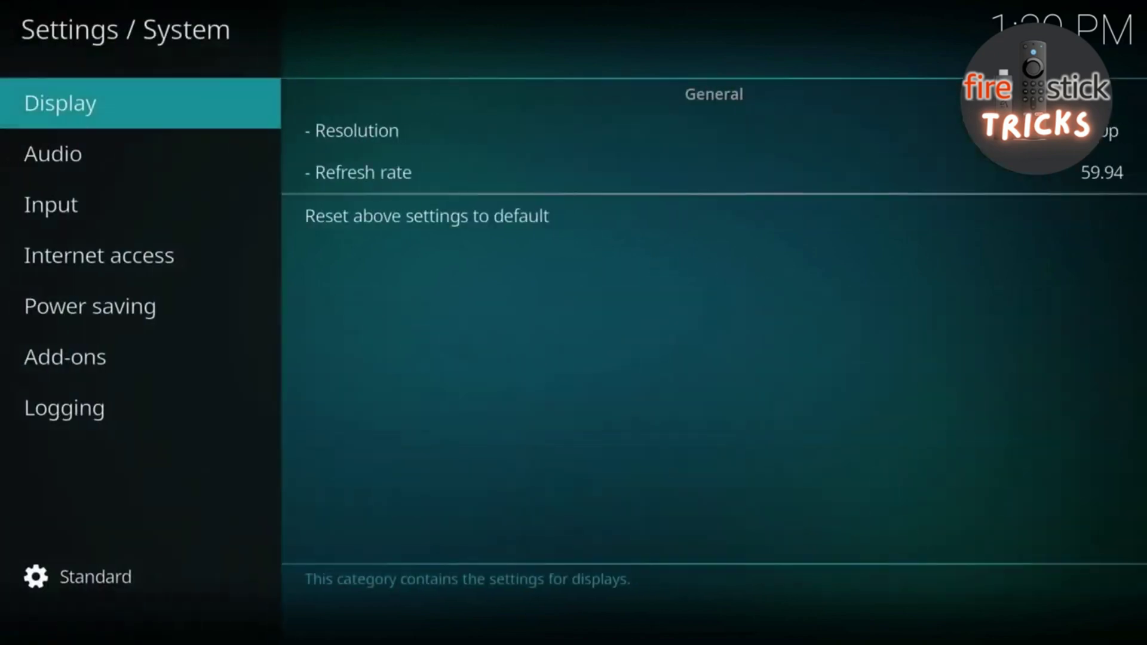
# Enable Unknown sources in the Add-ons settings and accept the security warning.
pyautogui.press('Down')
pyautogui.press('Down')
pyautogui.press('Down')
pyautogui.press('Down')
pyautogui.press('Down')
pyautogui.press('Right')
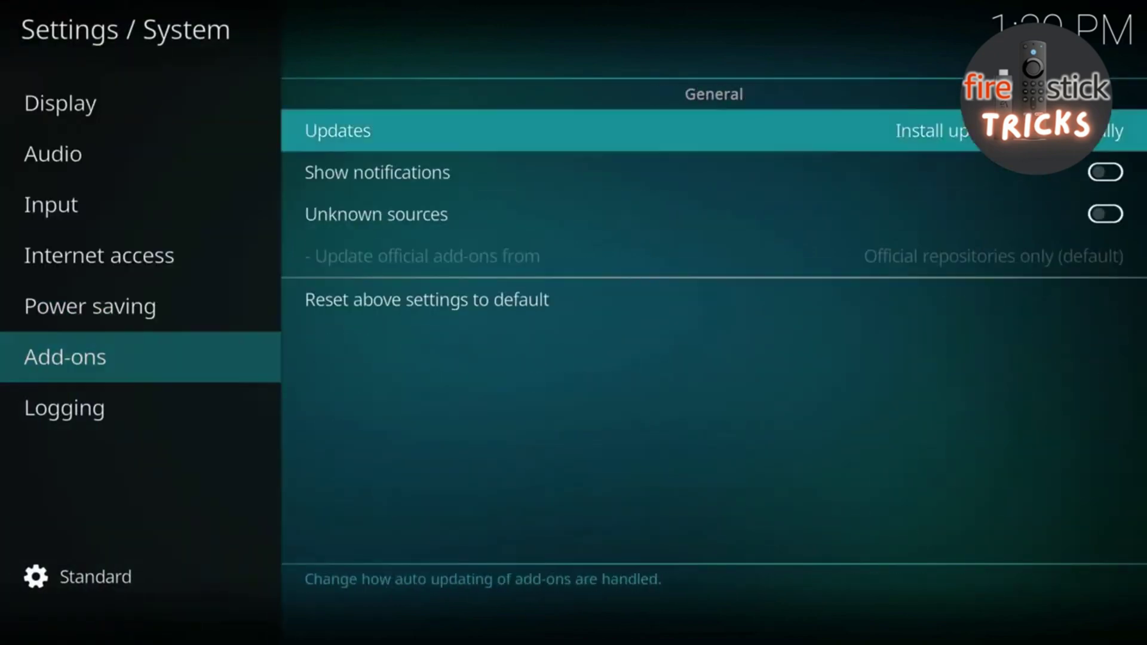
pyautogui.press('Down')
pyautogui.press('Down')
pyautogui.press('Return')
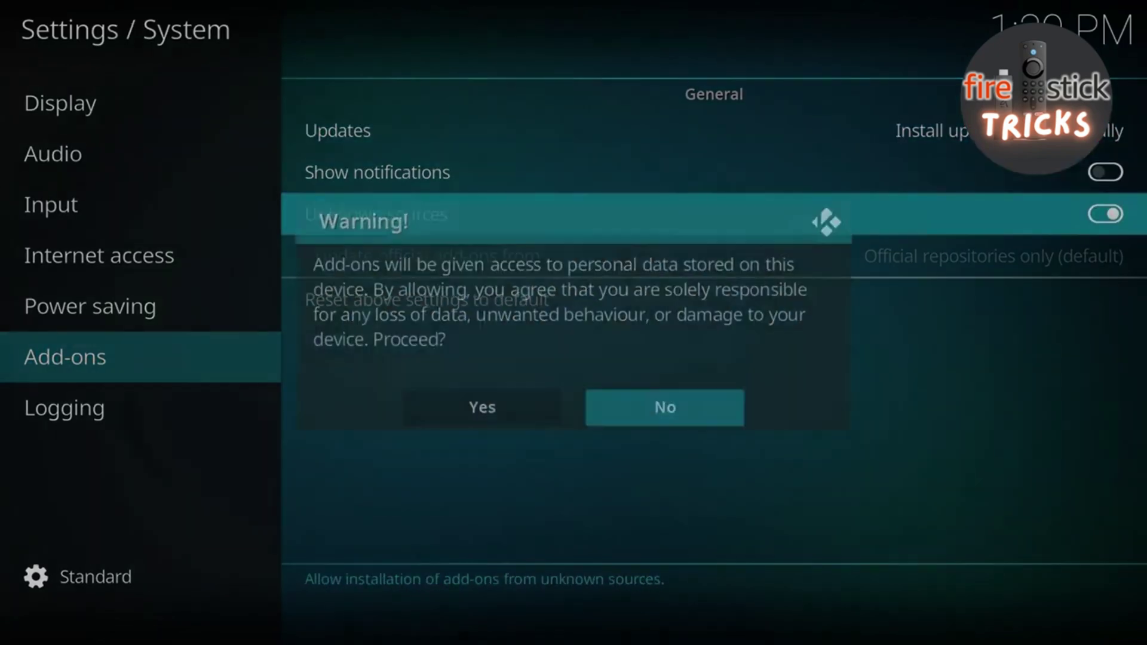
pyautogui.press('Left')
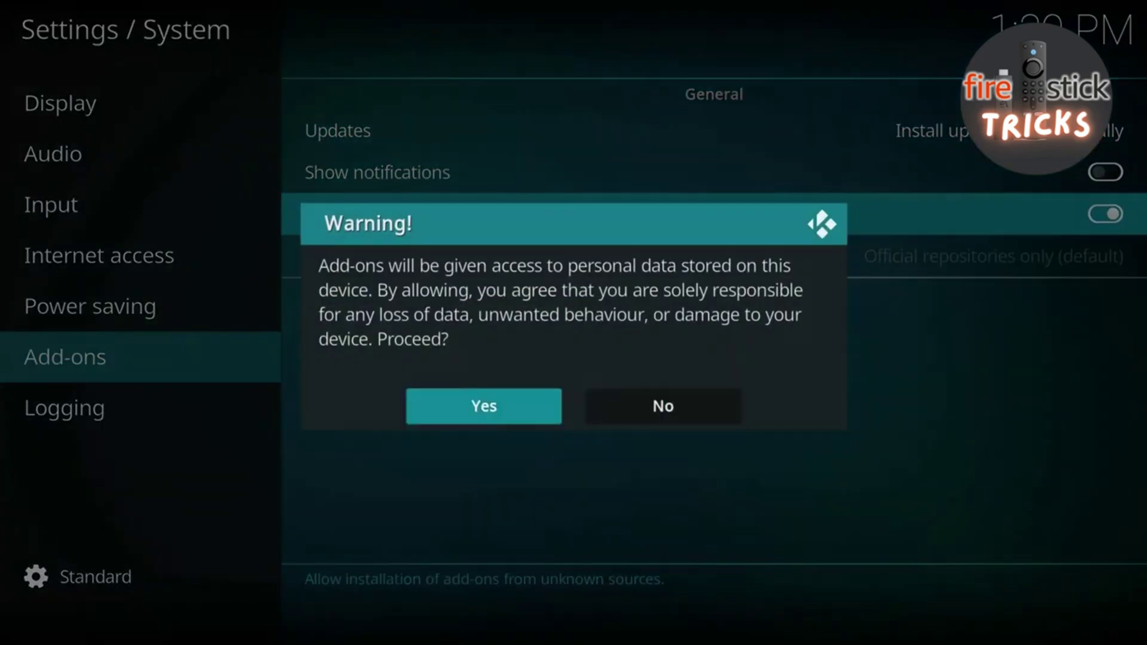
pyautogui.press('Return')
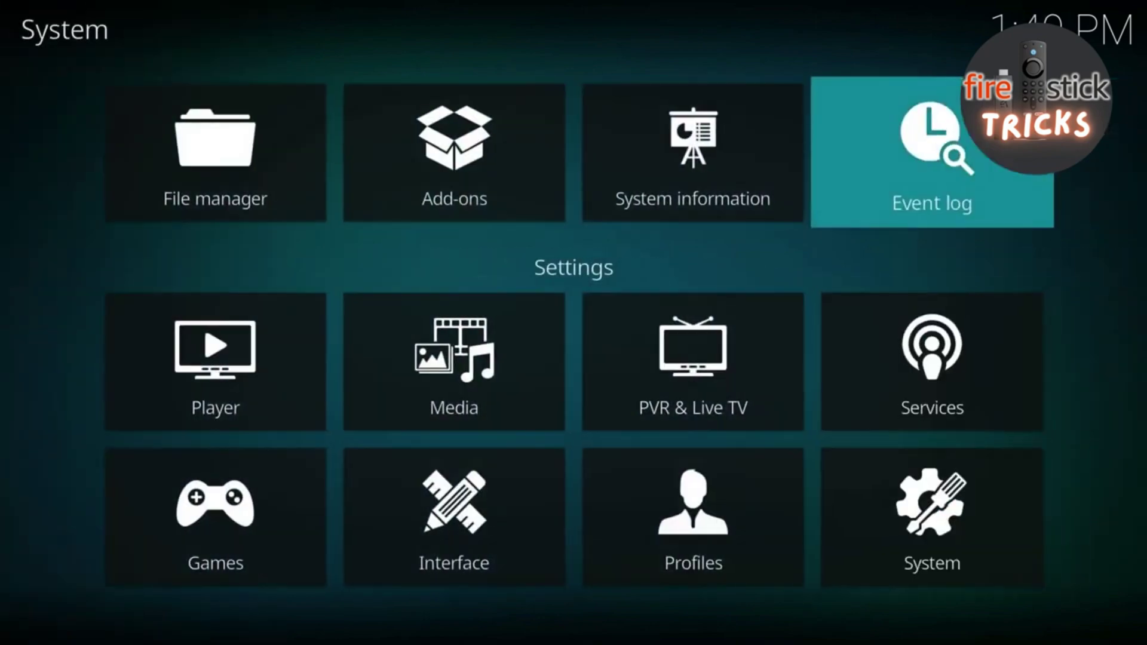
# Open Kodi's File manager and start adding a source with the path entry open.
pyautogui.press('Left')
pyautogui.press('Left')
pyautogui.press('Left')
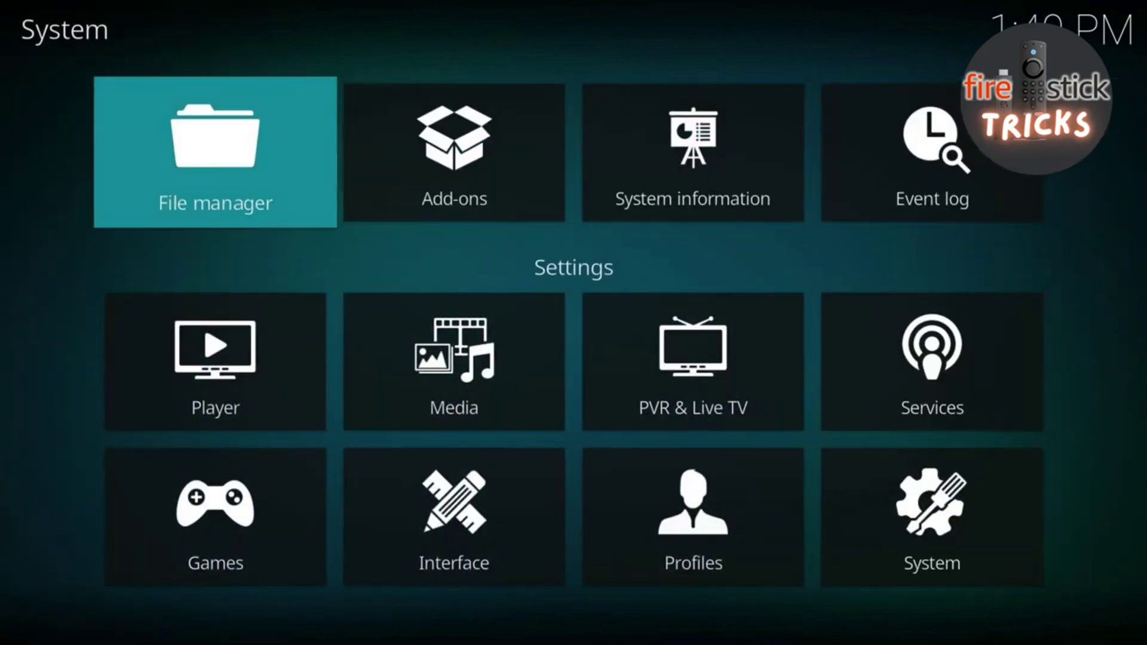
pyautogui.press('Return')
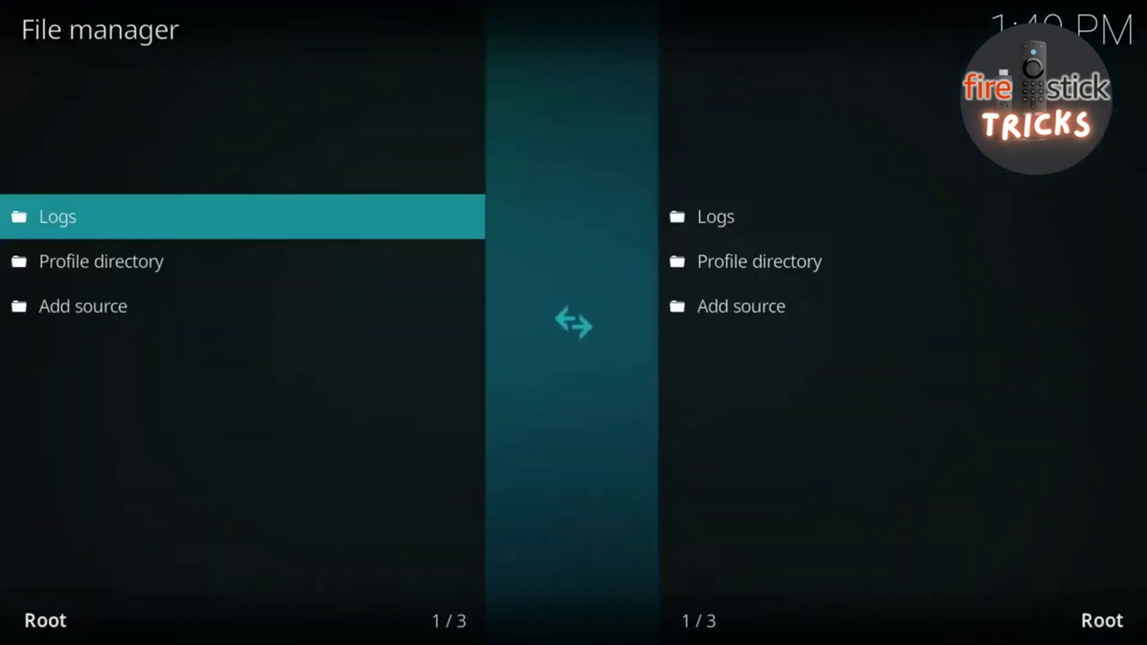
pyautogui.press('Down')
pyautogui.press('Down')
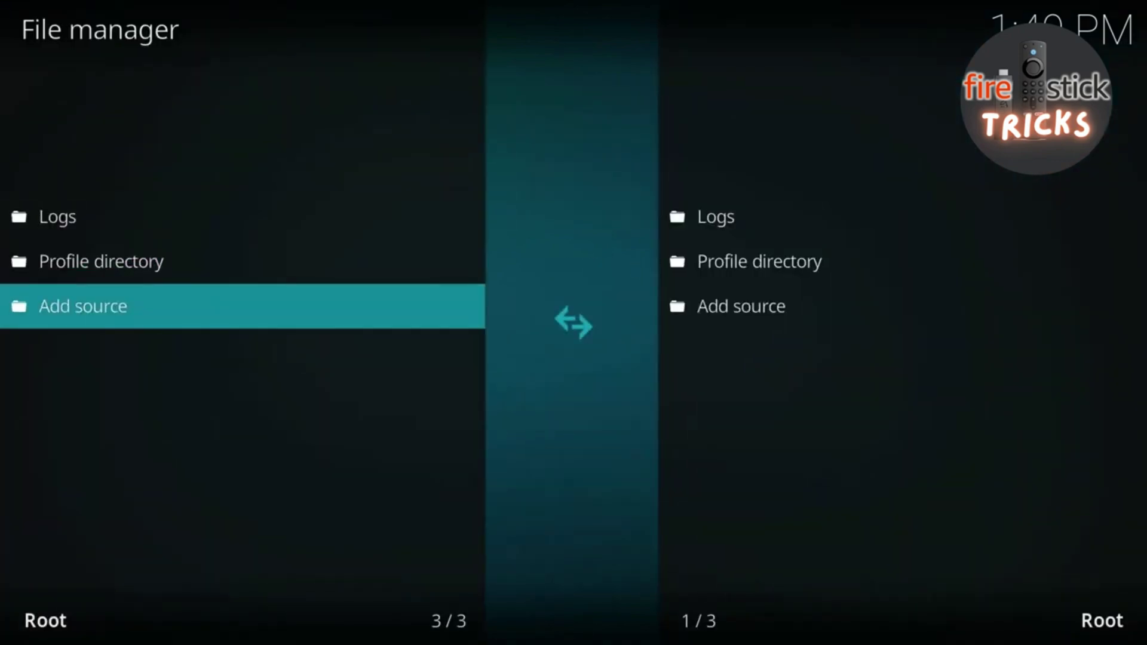
pyautogui.press('Return')
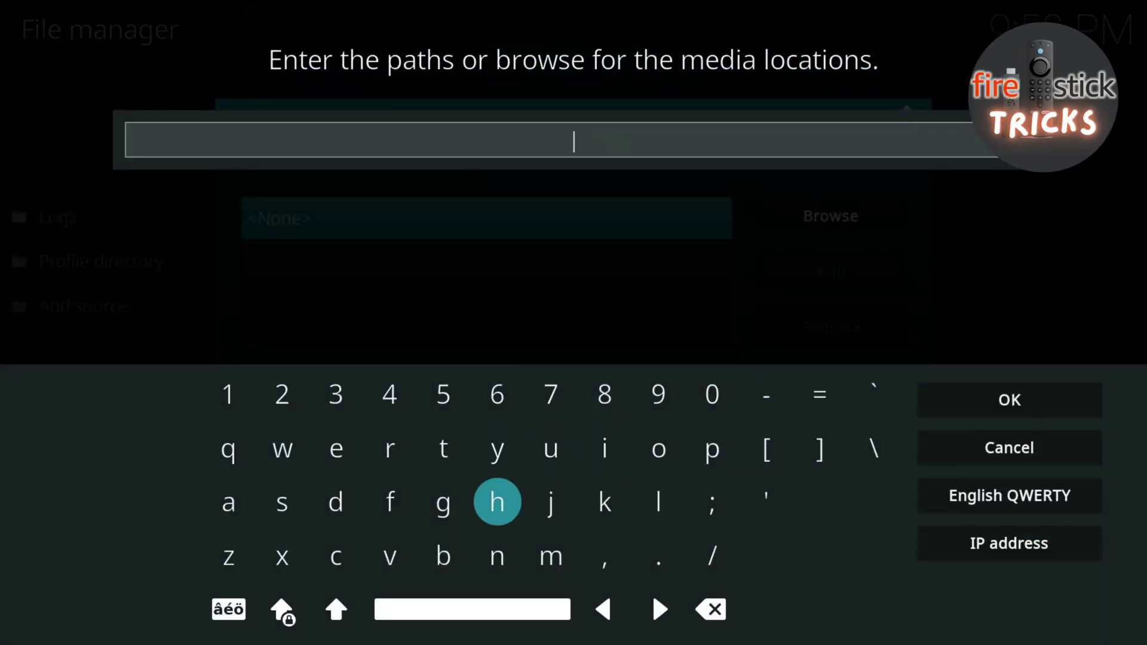
# Enter "https" as the beginning of the media source path.
pyautogui.write('htt')
pyautogui.press('Right')
pyautogui.press('Right')
pyautogui.press('Right')
pyautogui.press('Right')
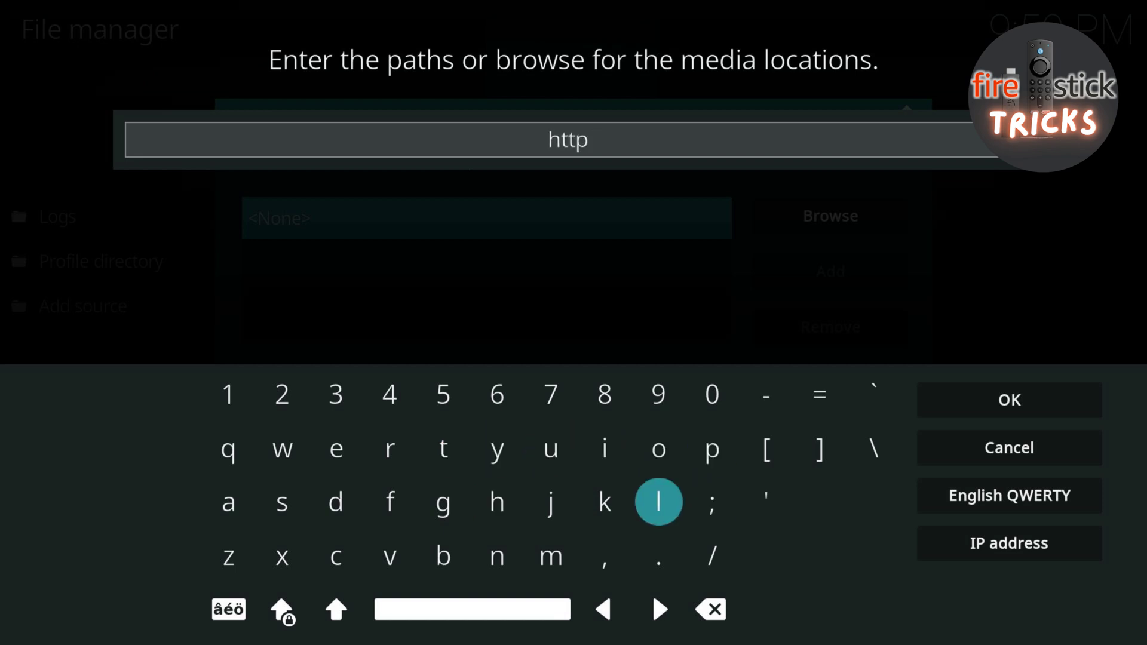
pyautogui.press('Left')
pyautogui.press('Left')
pyautogui.press('Left')
pyautogui.press('Left')
pyautogui.press('Left')
pyautogui.press('Left')
pyautogui.press('Left')
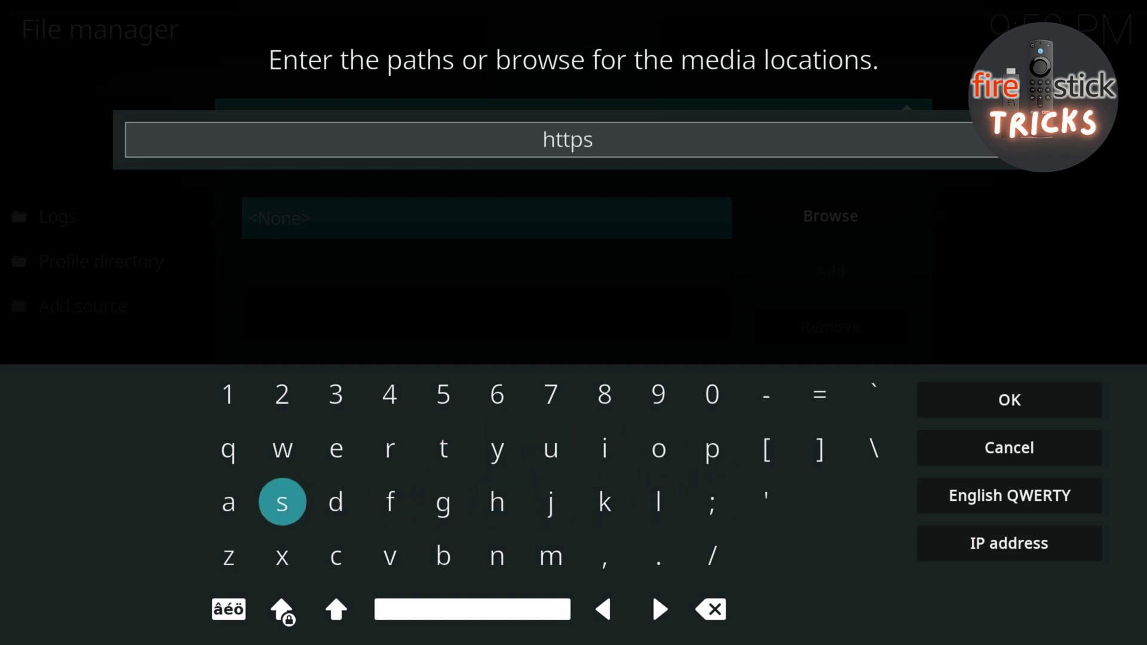
# Switch to the shifted characters and add a colon after "https" in the source path.
pyautogui.press('Right')
pyautogui.press('Right')
pyautogui.press('Down')
pyautogui.press('Down')
pyautogui.press('Left')
pyautogui.press('Left')
pyautogui.press('Left')
pyautogui.press('Return')
pyautogui.press('Return')
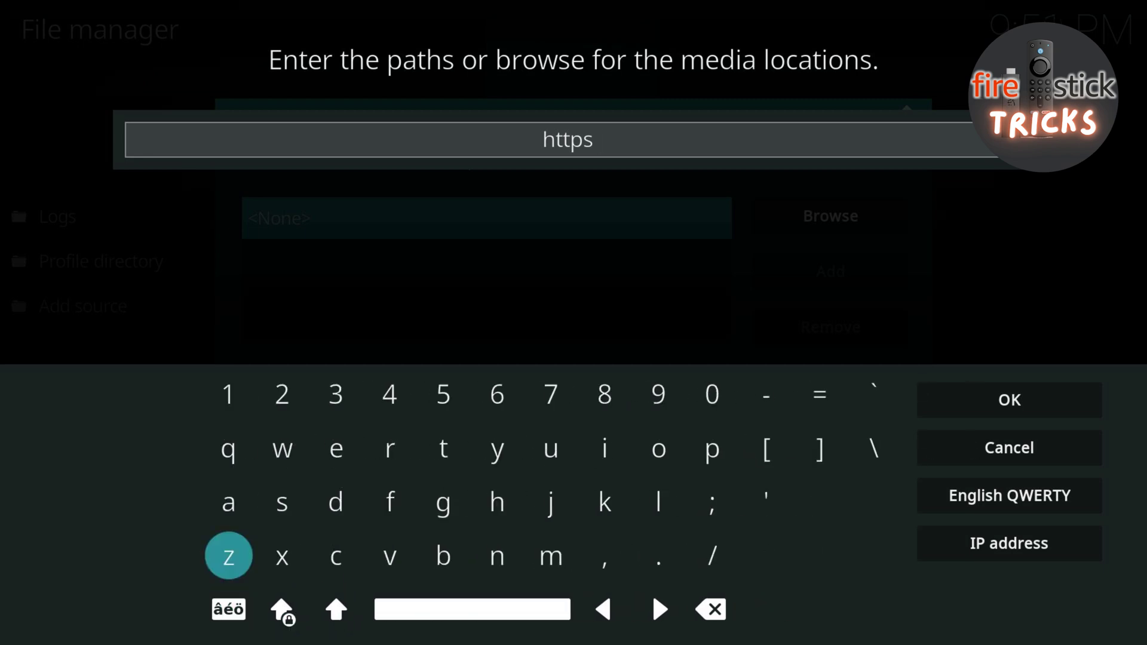
pyautogui.press('Right')
pyautogui.press('Down')
pyautogui.press('Return')
pyautogui.press('Up')
pyautogui.press('Up')
pyautogui.press('Right')
pyautogui.press('Right')
pyautogui.press('Right')
pyautogui.press('Right')
pyautogui.press('Right')
pyautogui.press('Right')
pyautogui.press('Right')
pyautogui.press('Right')
pyautogui.press('Return')
# Return to the unshifted characters and add "//" to the source path.
pyautogui.press('Left')
pyautogui.press('Left')
pyautogui.press('Left')
pyautogui.press('Left')
pyautogui.press('Left')
pyautogui.press('Left')
pyautogui.press('Left')
pyautogui.press('Down')
pyautogui.press('Down')
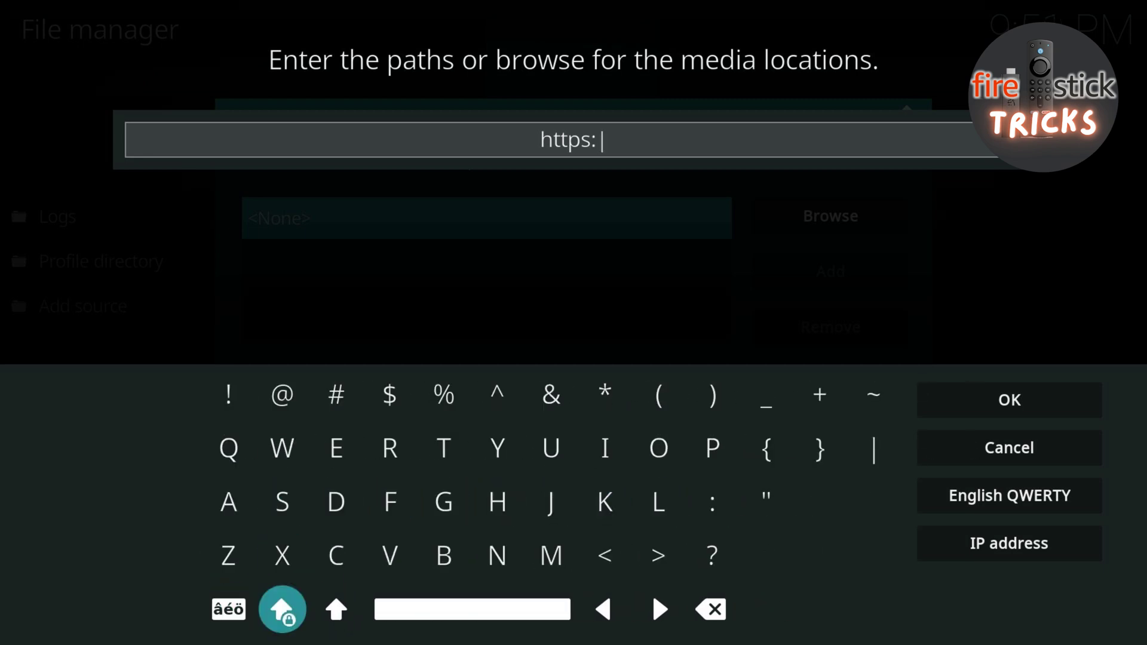
pyautogui.press('Return')
pyautogui.press('Down')
pyautogui.press('Right')
pyautogui.press('Right')
pyautogui.press('Right')
pyautogui.press('Right')
pyautogui.press('Right')
pyautogui.press('Right')
pyautogui.press('Right')
pyautogui.press('Right')
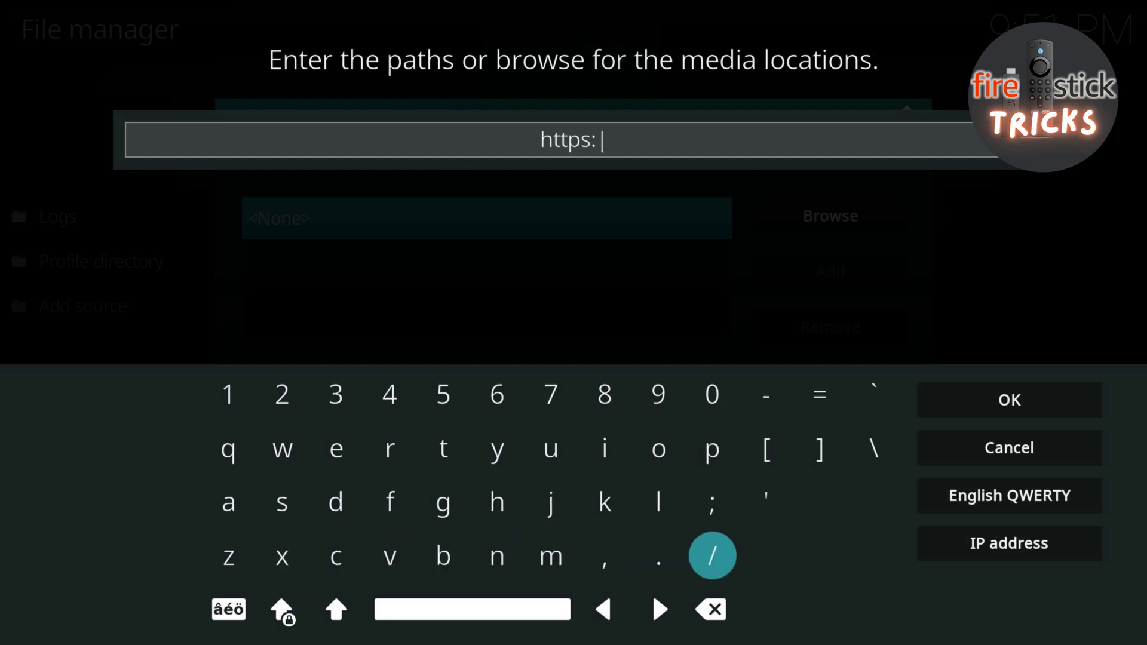
pyautogui.press('Return')
pyautogui.press('Return')
pyautogui.press('Left')
pyautogui.press('Left')
pyautogui.press('Left')
pyautogui.press('Left')
pyautogui.press('Left')
pyautogui.press('Left')
pyautogui.press('Left')
pyautogui.press('Up')
pyautogui.press('Return')
pyautogui.press('Up')
pyautogui.press('Right')
pyautogui.press('Right')
pyautogui.press('Right')
pyautogui.press('Right')
pyautogui.press('Right')
pyautogui.press('Right')
pyautogui.press('Return')
pyautogui.press('Return')
# Add "mz" to the media source path to complete the word "doomz".
pyautogui.press('Down')
pyautogui.press('Down')
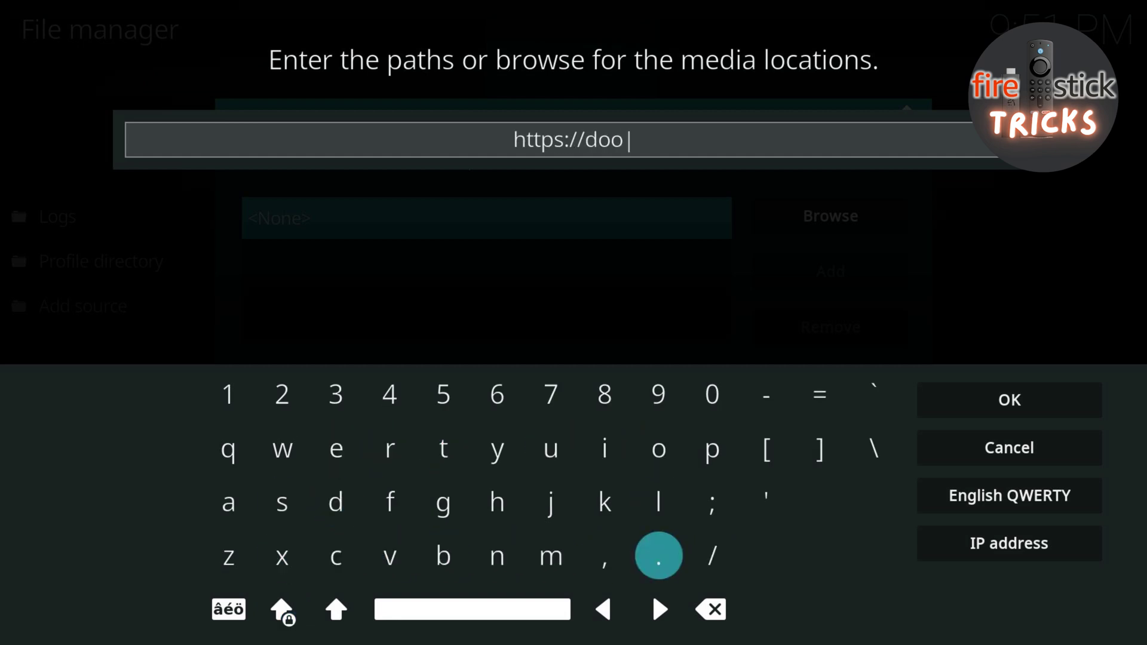
pyautogui.press('Left')
pyautogui.press('Left')
pyautogui.press('Return')
pyautogui.press('Left')
pyautogui.press('Left')
pyautogui.press('Left')
pyautogui.press('Left')
pyautogui.press('Left')
pyautogui.press('Left')
pyautogui.press('Return')
pyautogui.press('Up')
pyautogui.press('Right')
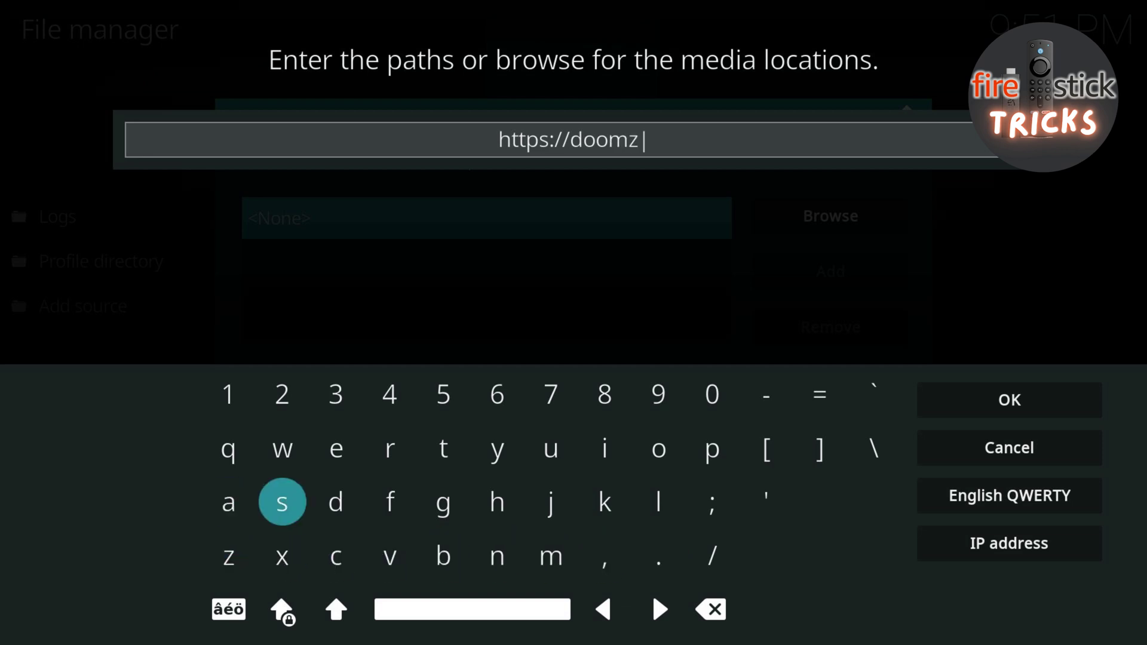
pyautogui.press('Right')
pyautogui.press('Return')
pyautogui.press('Left')
pyautogui.press('Left')
pyautogui.press('Return')
pyautogui.press('Up')
pyautogui.press('Right')
pyautogui.press('Right')
pyautogui.press('Right')
pyautogui.press('Right')
pyautogui.press('Right')
pyautogui.press('Return')
# Add "team" to the path so that the host name begins with "doomzdayteam".
pyautogui.press('Left')
pyautogui.press('Return')
pyautogui.press('Left')
pyautogui.press('Left')
pyautogui.press('Return')
pyautogui.press('Left')
pyautogui.press('Left')
pyautogui.press('Down')
pyautogui.press('Return')
pyautogui.press('Right')
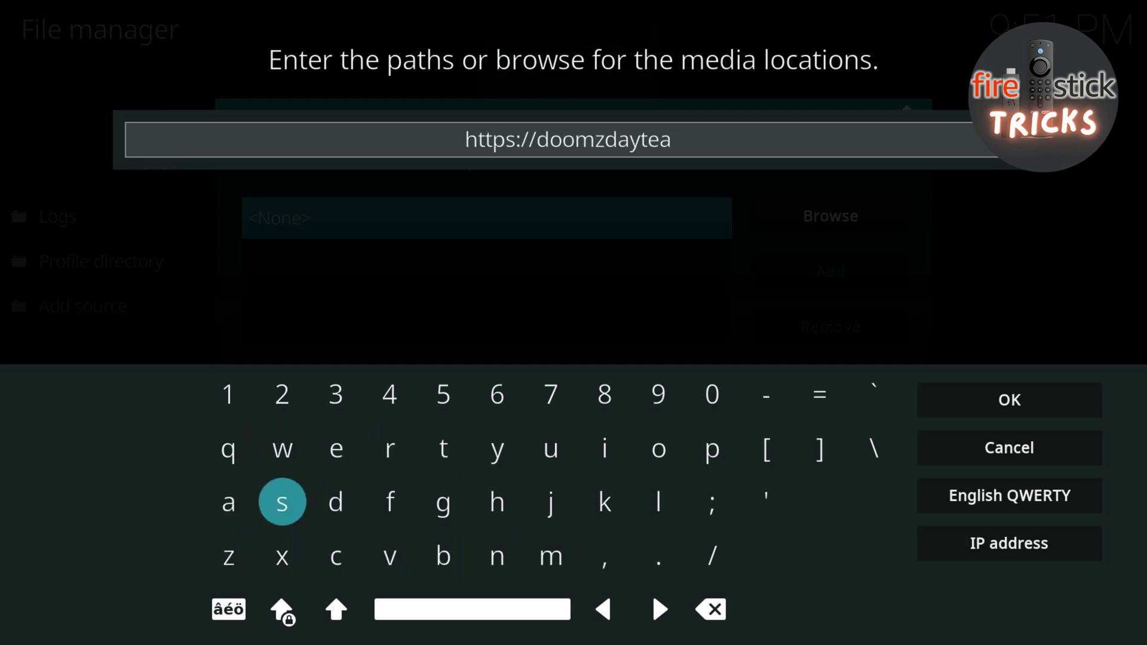
pyautogui.press('Right')
pyautogui.press('Right')
pyautogui.press('Right')
pyautogui.press('Right')
pyautogui.press('Right')
pyautogui.press('Down')
pyautogui.press('Return')
# Add ".git" after "doomzdayteam" in the media source path.
pyautogui.press('Right')
pyautogui.press('Right')
pyautogui.press('Return')
pyautogui.press('Up')
pyautogui.press('Left')
pyautogui.press('Left')
pyautogui.press('Left')
pyautogui.press('Left')
pyautogui.press('Return')
pyautogui.press('Up')
pyautogui.press('Right')
pyautogui.press('Right')
pyautogui.press('Right')
pyautogui.press('Right')
pyautogui.press('Return')
pyautogui.press('Left')
pyautogui.press('Left')
pyautogui.press('Left')
pyautogui.press('Return')
# Add "hub" to the media source path to complete the word "github".
pyautogui.press('Down')
pyautogui.press('Right')
pyautogui.press('Return')
pyautogui.press('Up')
pyautogui.press('Right')
pyautogui.press('Return')
pyautogui.press('Down')
pyautogui.press('Down')
pyautogui.press('Left')
pyautogui.press('Left')
pyautogui.press('Return')
# Add ".io/" after "github" to finish the host part of the source path.
pyautogui.press('Right')
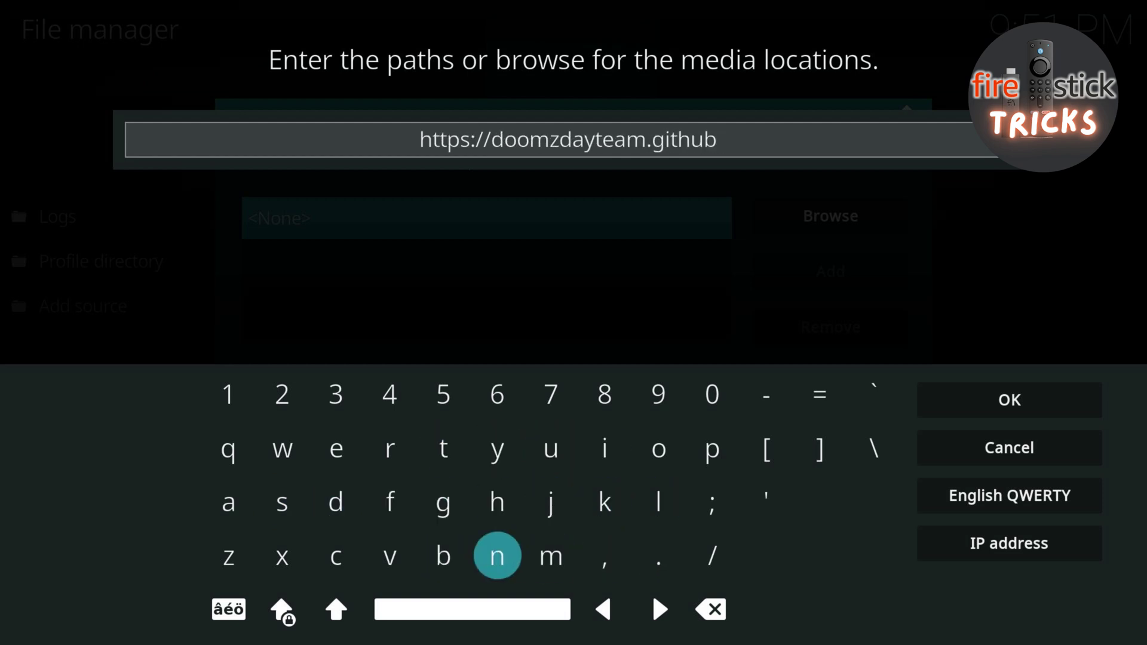
pyautogui.press('Right')
pyautogui.press('Right')
pyautogui.press('Right')
pyautogui.press('Return')
pyautogui.press('Up')
pyautogui.press('Up')
pyautogui.press('Left')
pyautogui.press('Return')
pyautogui.press('Right')
pyautogui.press('Return')
pyautogui.press('Down')
pyautogui.press('Down')
pyautogui.press('Right')
pyautogui.press('Return')
# Begin the folder name after "github.io/" in the source path with "doo".
pyautogui.press('Left')
pyautogui.press('Left')
pyautogui.press('Left')
pyautogui.press('Left')
pyautogui.press('Left')
pyautogui.press('Left')
pyautogui.press('Left')
pyautogui.press('Up')
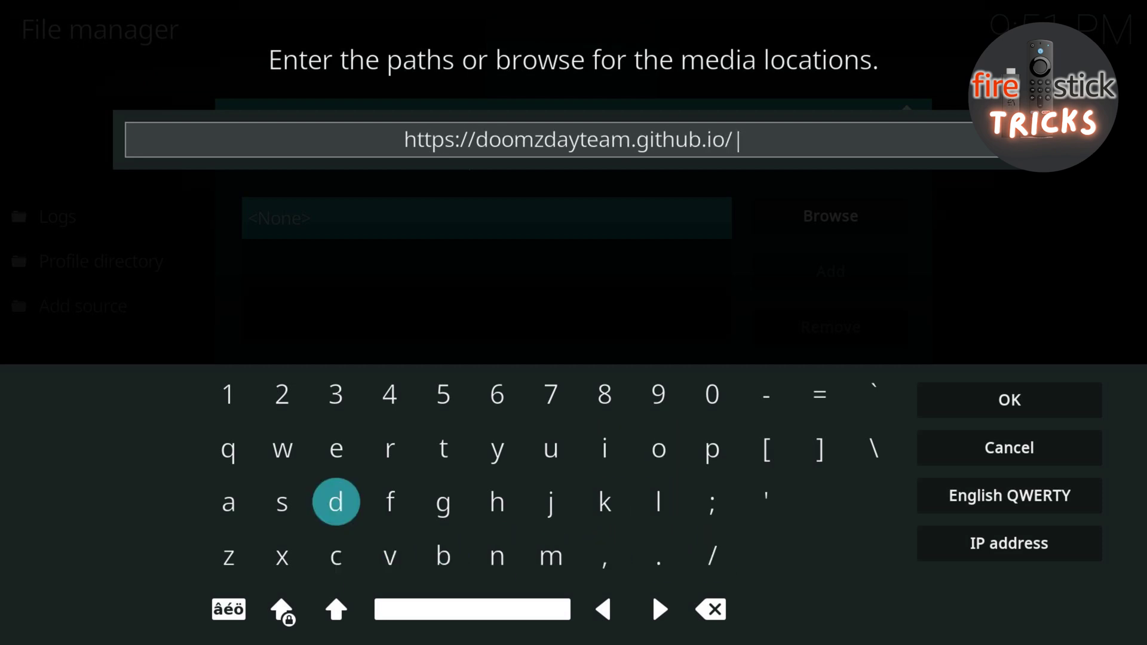
pyautogui.press('Up')
pyautogui.press('Right')
pyautogui.press('Right')
pyautogui.press('Right')
pyautogui.press('Right')
pyautogui.press('Right')
pyautogui.press('Right')
pyautogui.press('Return')
pyautogui.press('Return')
# Add "mz" to the folder name so that the path ends in "github.io/doomz".
pyautogui.press('Down')
pyautogui.press('Down')
pyautogui.press('Left')
pyautogui.press('Left')
pyautogui.press('Return')
pyautogui.press('Up')
pyautogui.press('Down')
pyautogui.press('Left')
pyautogui.press('Left')
pyautogui.press('Left')
pyautogui.press('Left')
pyautogui.press('Left')
pyautogui.press('Left')
pyautogui.press('Return')
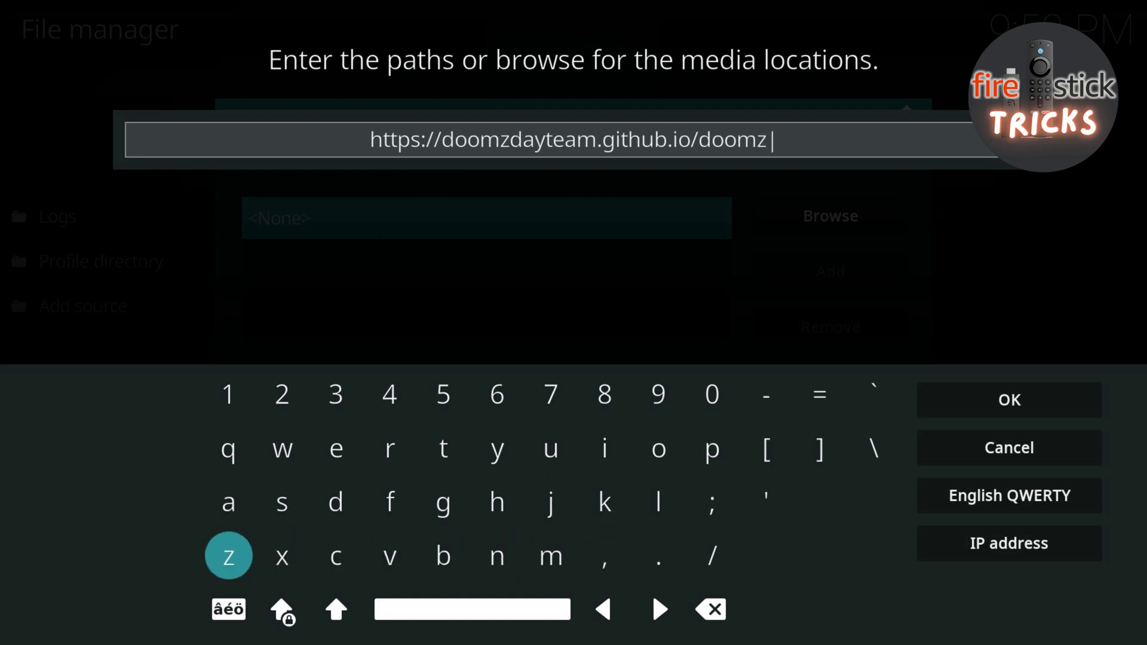
pyautogui.press('Up')
pyautogui.press('Right')
pyautogui.press('Right')
pyautogui.press('Return')
pyautogui.press('Left')
pyautogui.press('Left')
pyautogui.press('Return')
pyautogui.press('Up')
pyautogui.press('Right')
pyautogui.press('Right')
pyautogui.press('Right')
pyautogui.press('Right')
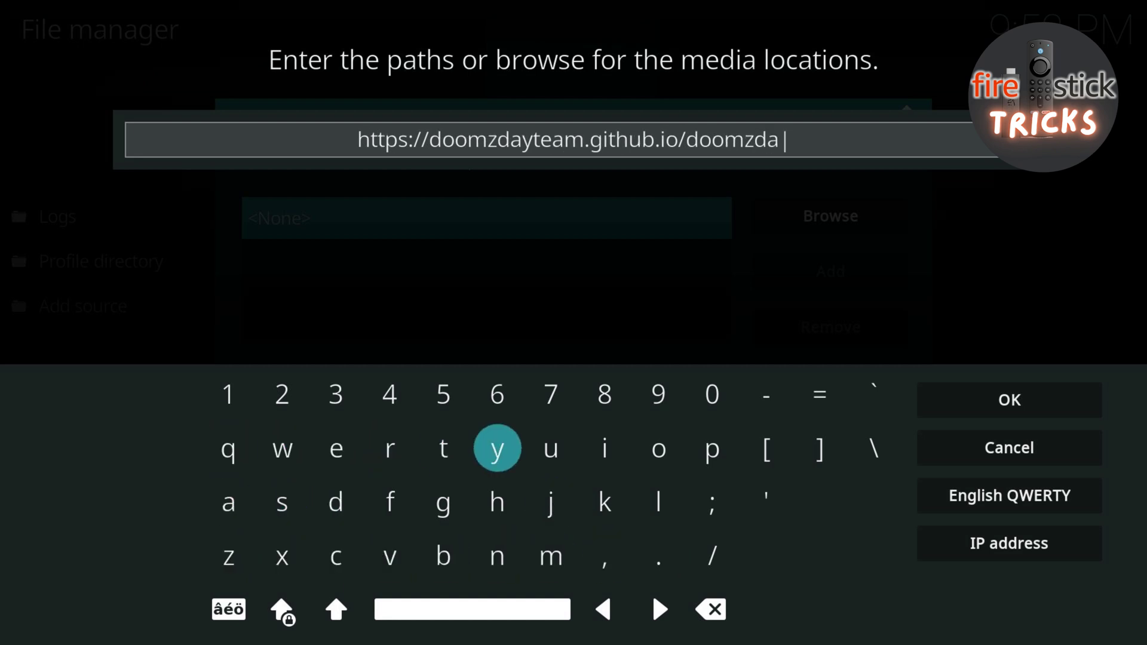
pyautogui.press('Return')
pyautogui.press('Right')
pyautogui.press('Right')
pyautogui.press('Right')
pyautogui.press('Right')
pyautogui.press('Right')
pyautogui.press('Right')
pyautogui.press('Right')
pyautogui.press('Right')
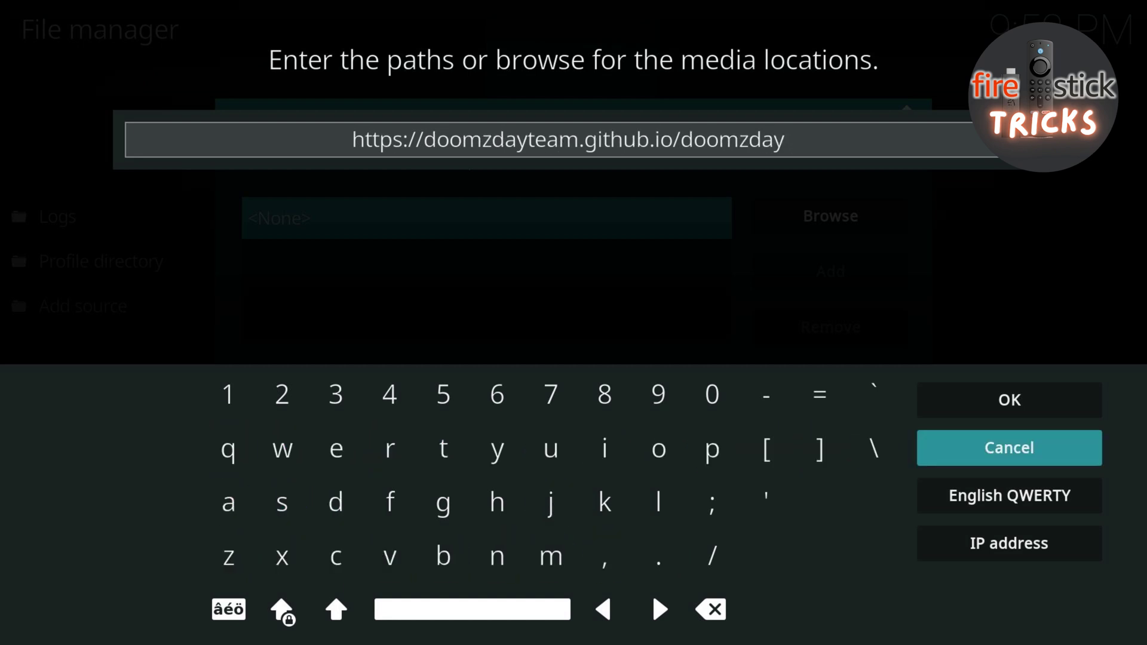
pyautogui.press('Up')
pyautogui.press('Return')
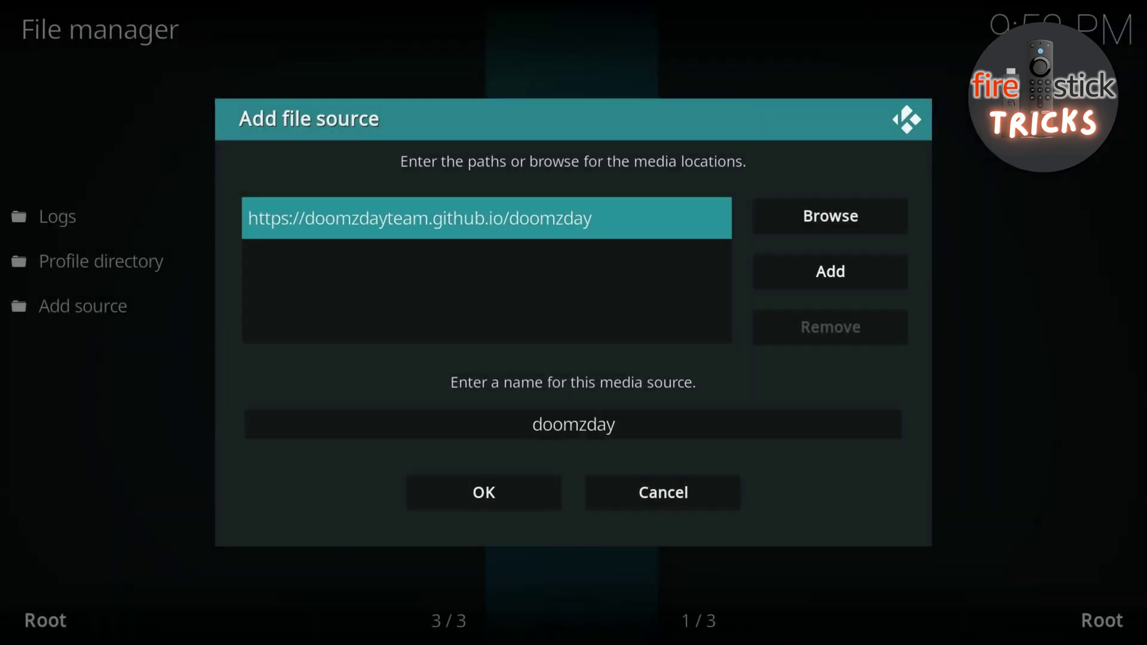
# Save the new file source under the name doomzday and leave the file manager.
pyautogui.press('Down')
pyautogui.press('Down')
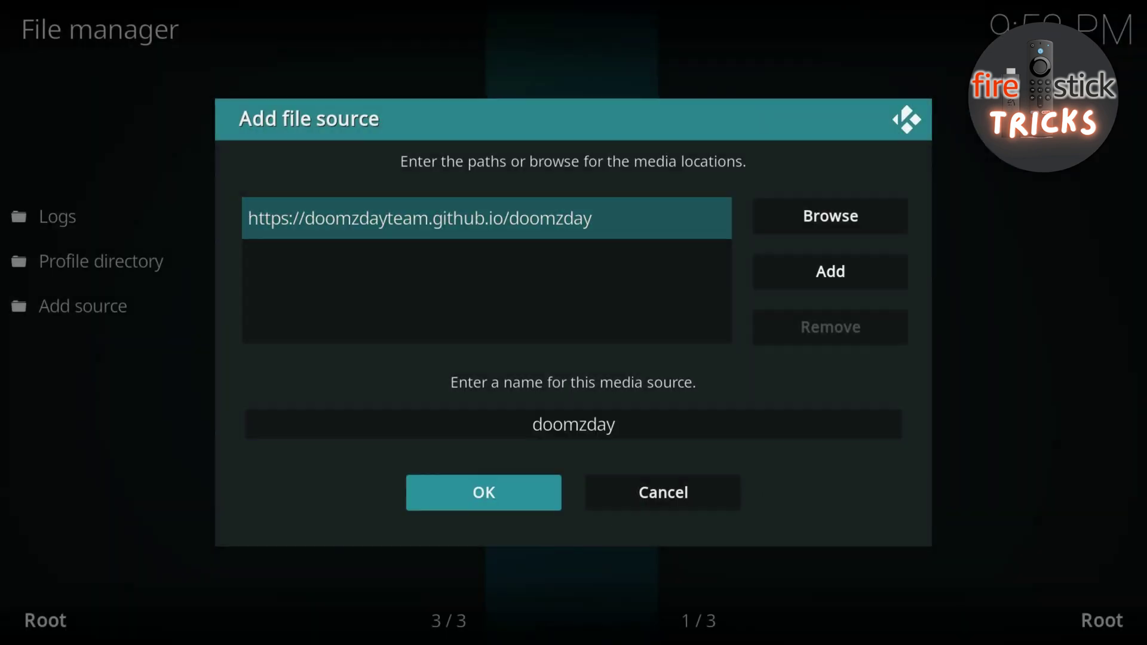
pyautogui.press('Return')
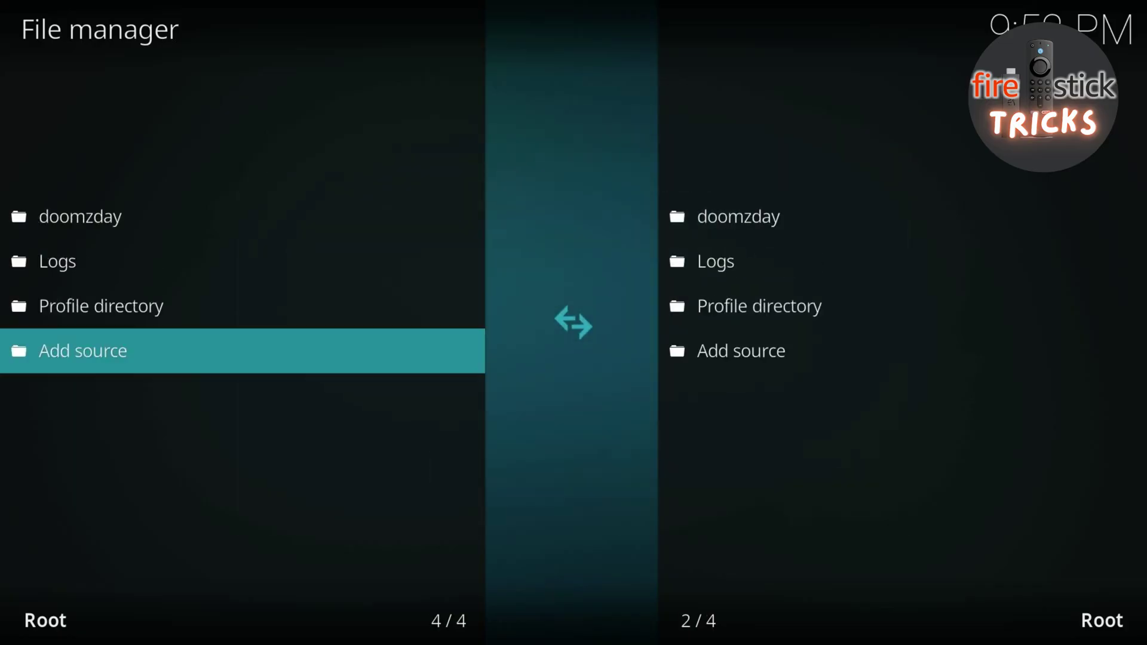
pyautogui.press('Escape')
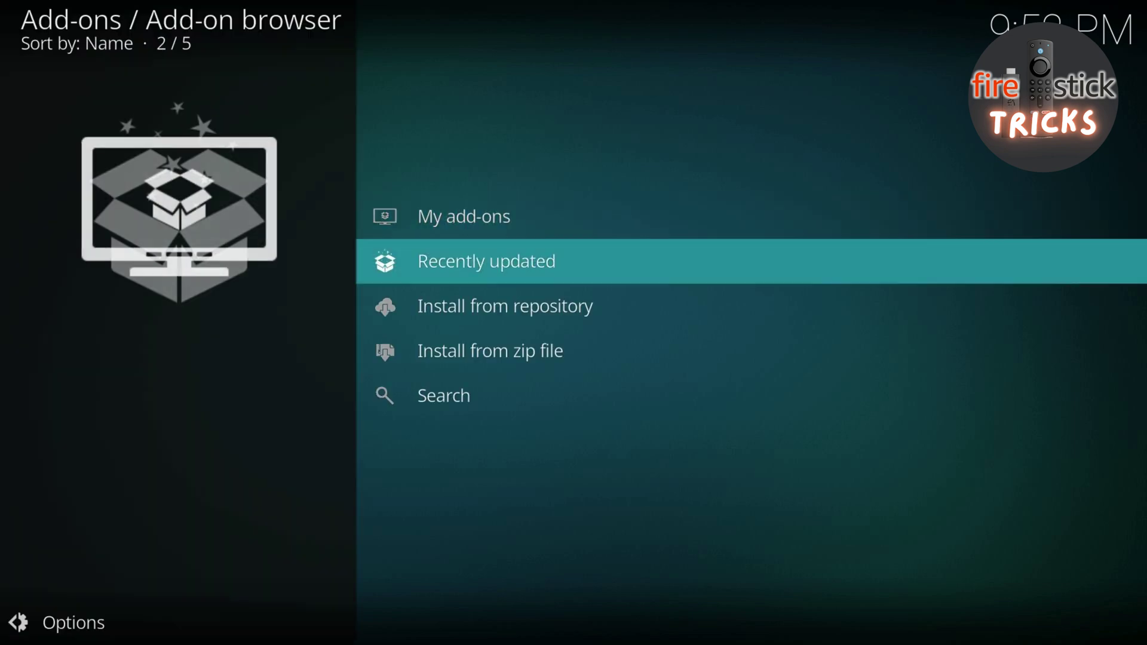
# Install the add-on repository from repository.doomzday-1.1.0.zip in the doomzday source.
pyautogui.press('Return')
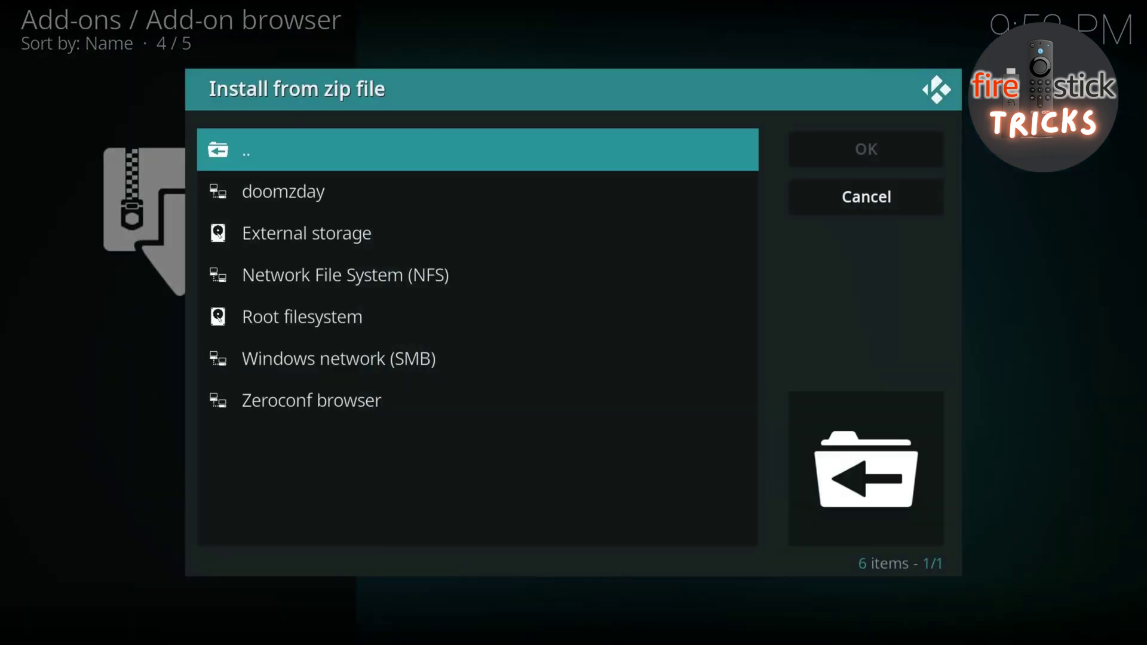
pyautogui.press('Down')
pyautogui.press('Return')
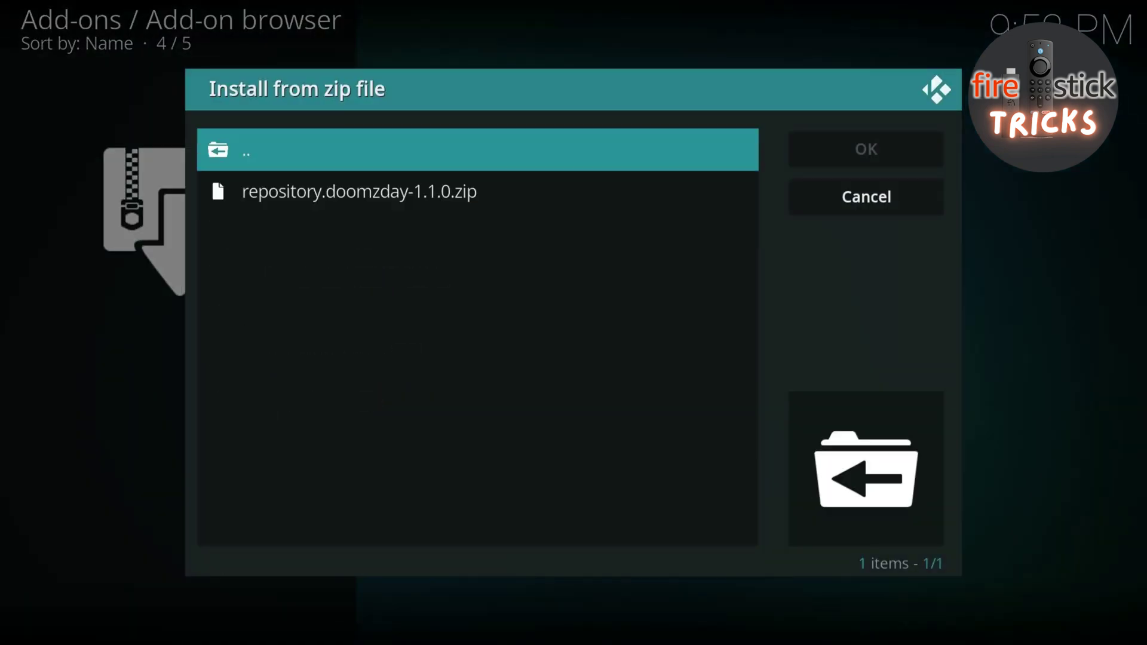
pyautogui.press('Down')
pyautogui.press('Return')
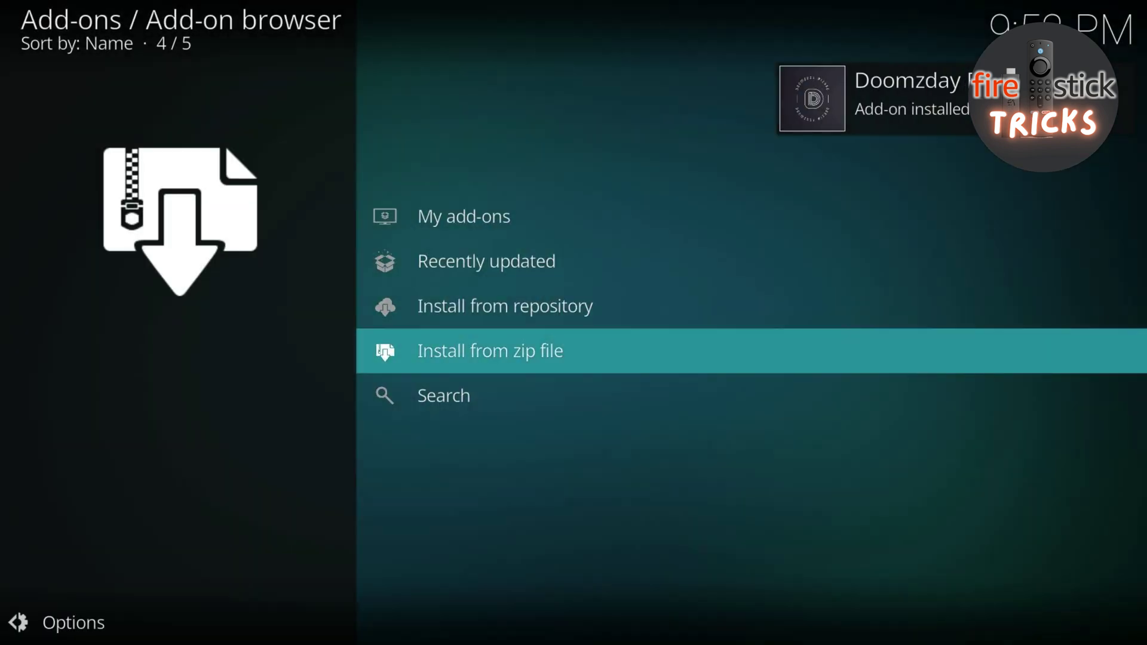
# Open the program add-ons of the Doomzday Repo among the repositories available for installation.
pyautogui.press('Up')
pyautogui.press('Return')
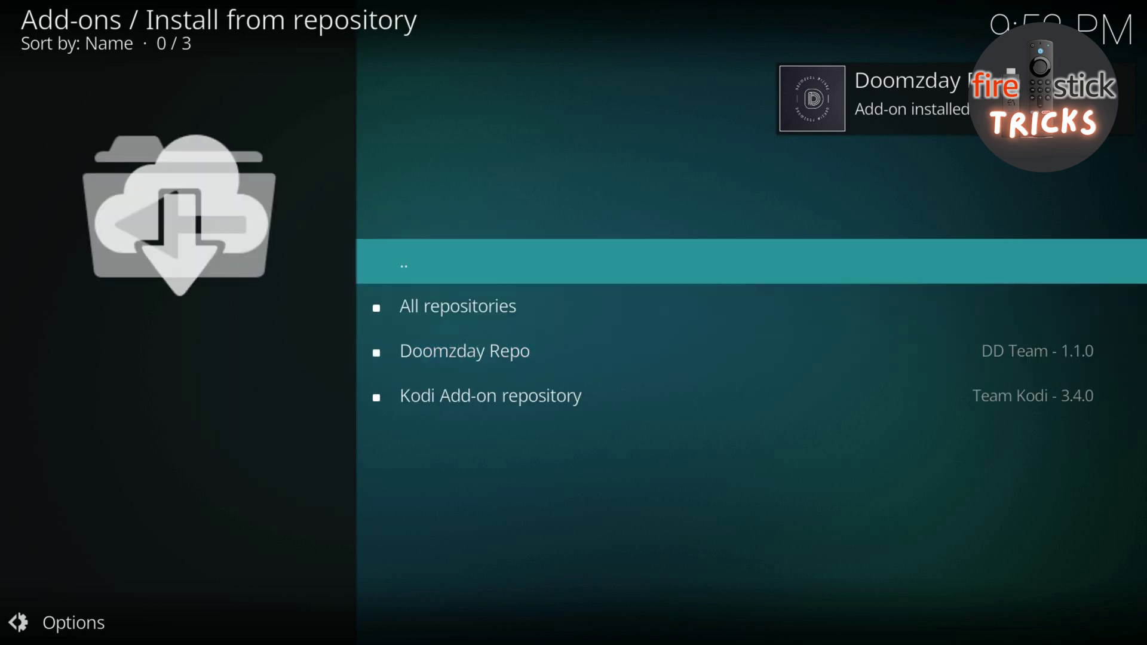
pyautogui.press('Down')
pyautogui.press('Down')
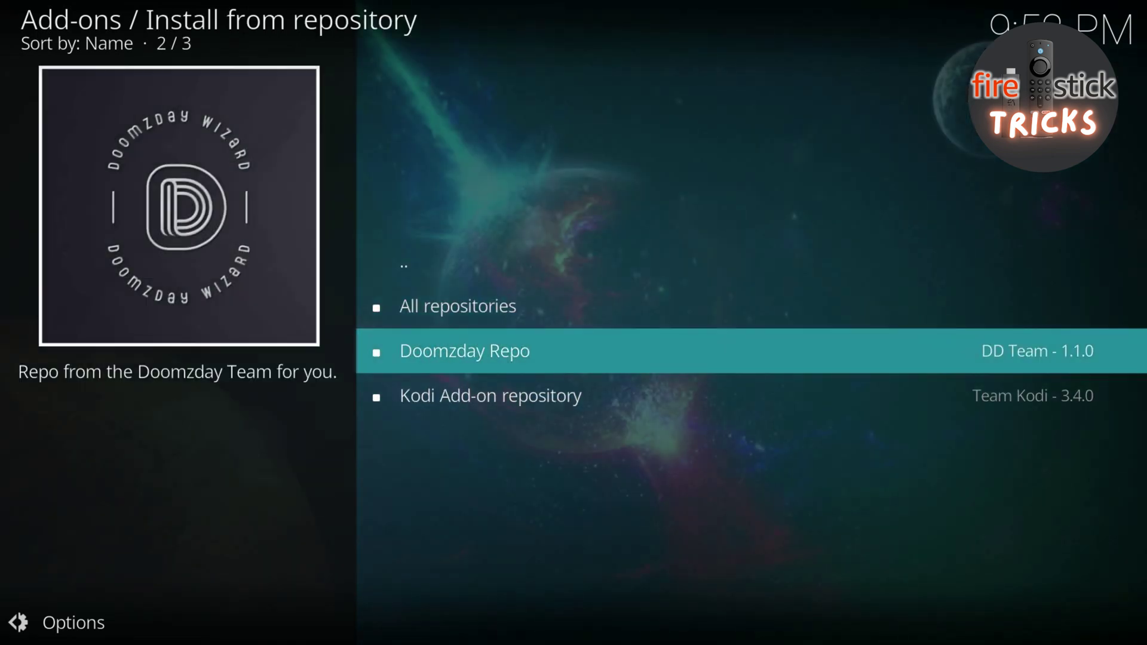
pyautogui.press('Return')
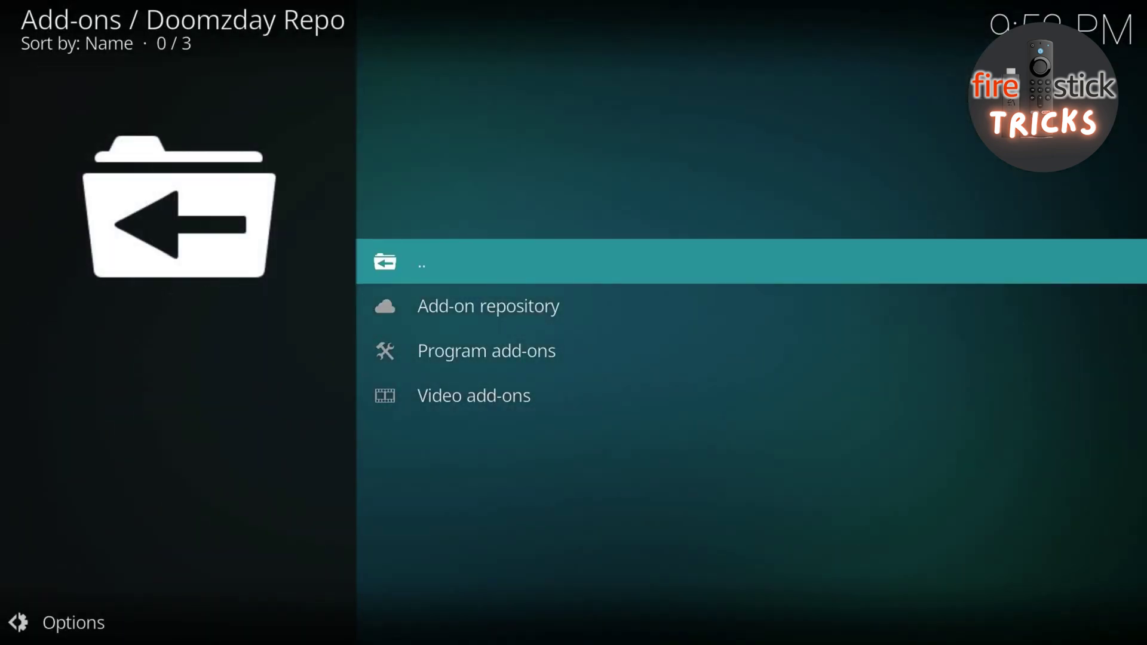
pyautogui.press('Down')
pyautogui.press('Down')
pyautogui.press('Return')
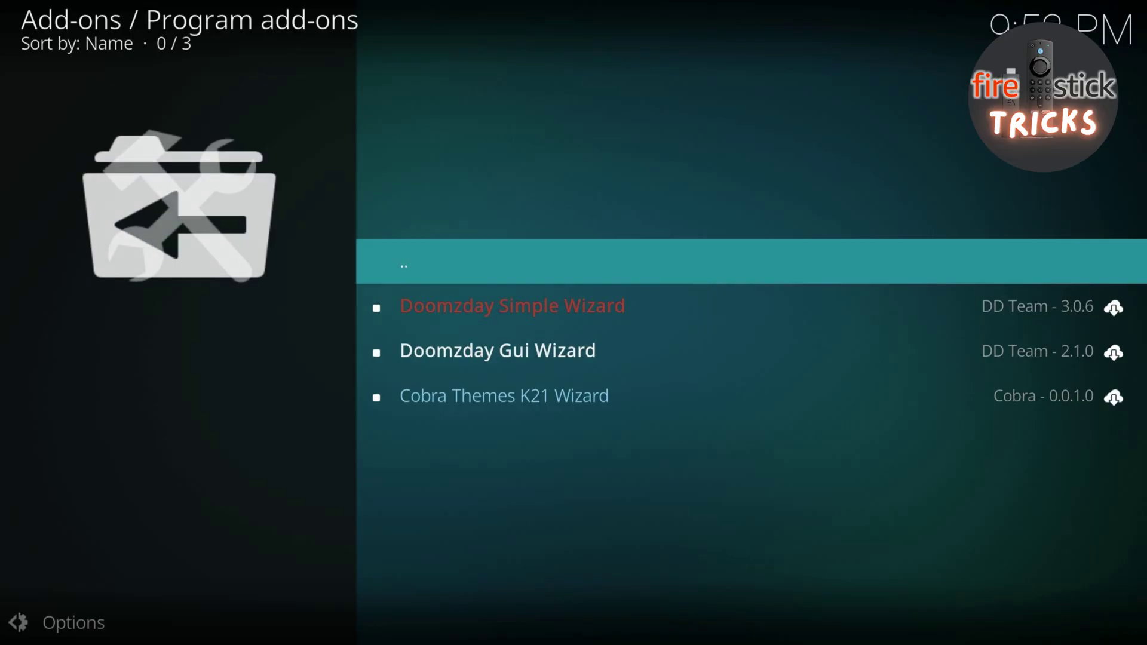
# Install the Doomzday Gui Wizard add-on.
pyautogui.press('Down')
pyautogui.press('Down')
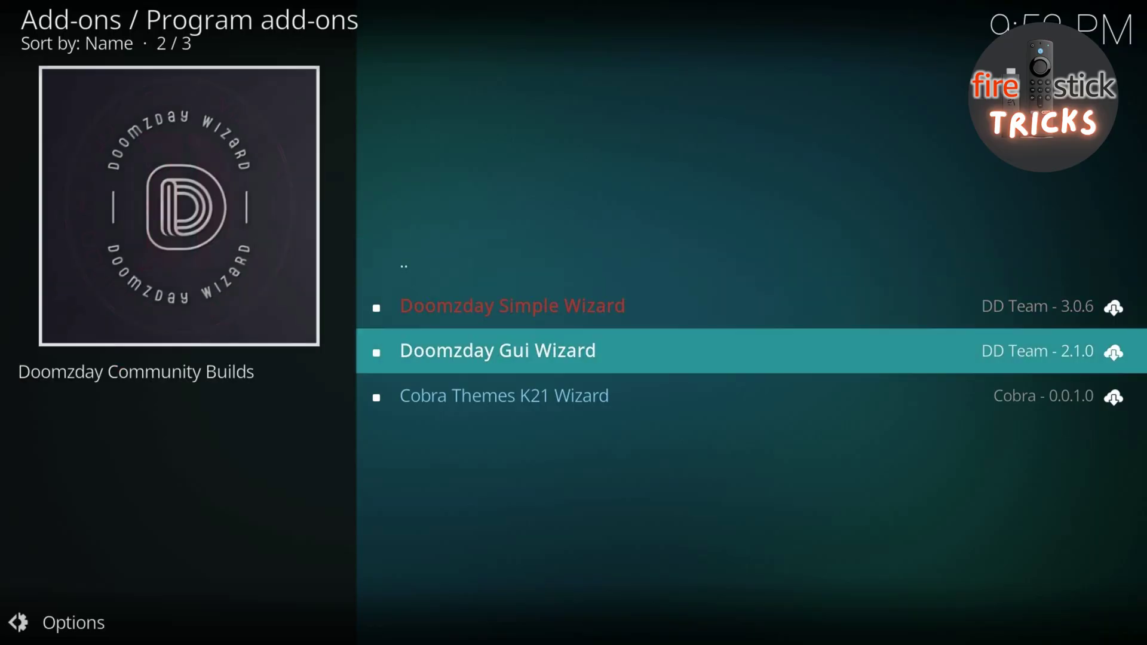
pyautogui.press('Return')
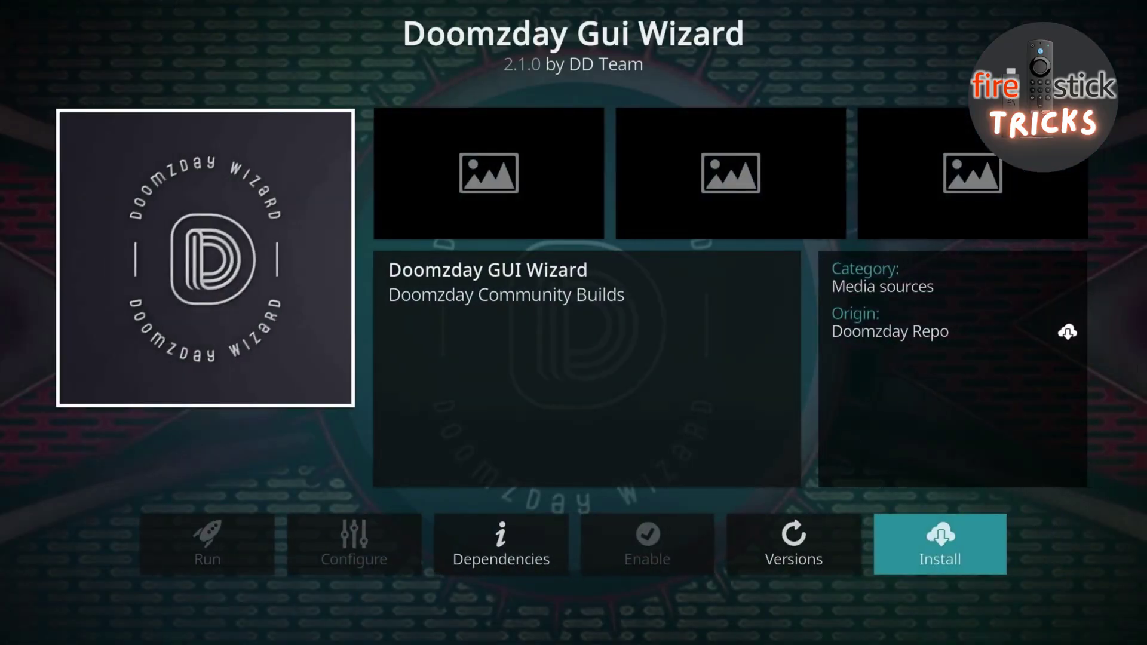
pyautogui.press('Return')
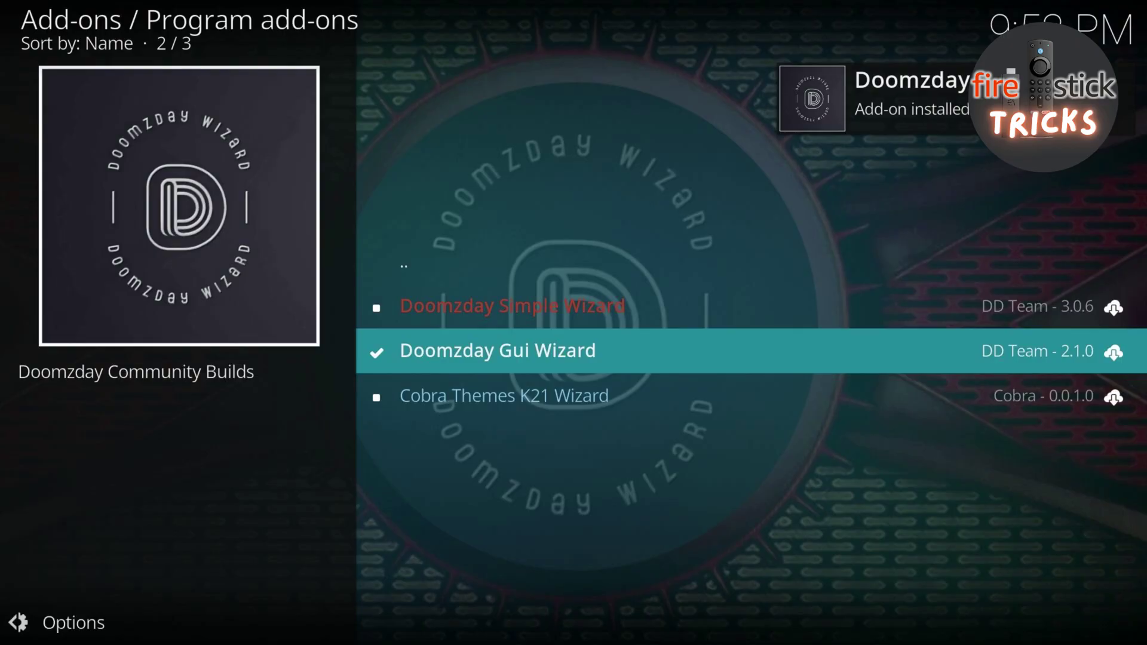
# Launch the installed Doomzday Gui Wizard from its add-on information page.
pyautogui.press('Return')
pyautogui.press('Right')
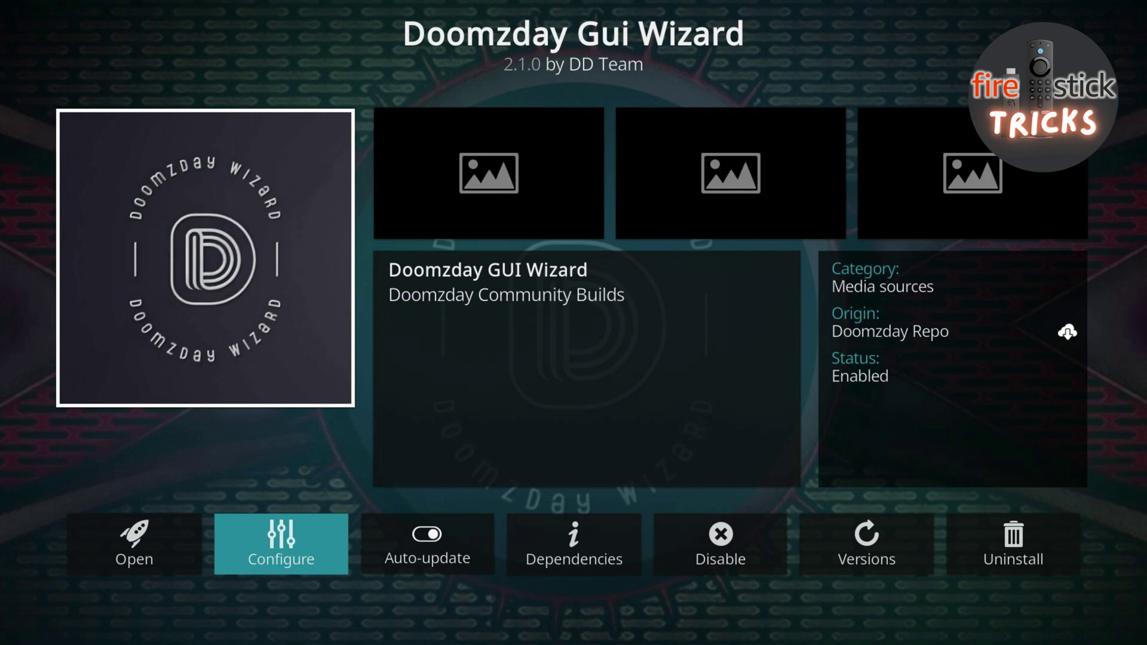
pyautogui.press('Left')
pyautogui.press('Return')
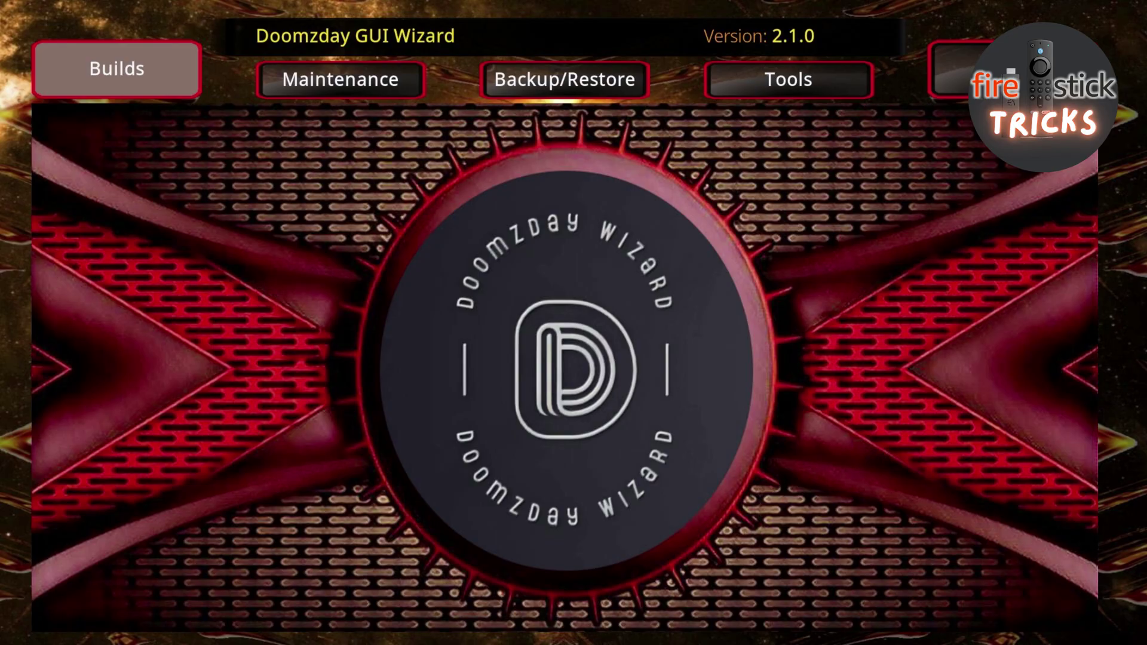
# Open the wizard's list of builds and look through BigKev's OMEGA builds, from PROMINANCE to WILD WEST.
pyautogui.press('Down')
pyautogui.press('Down')
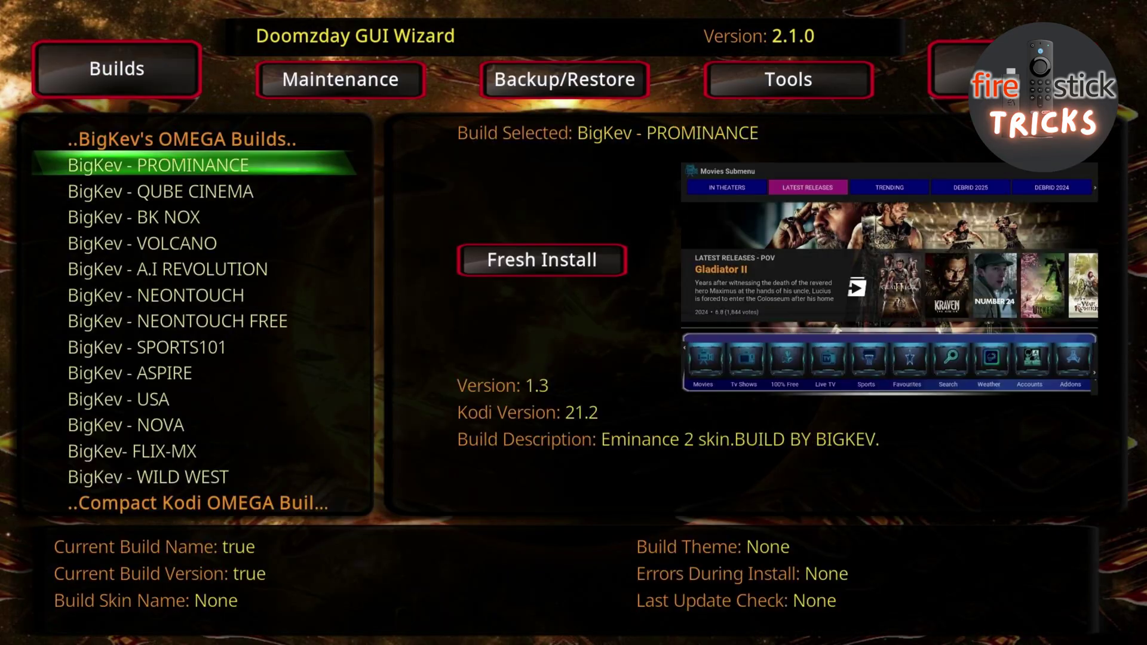
pyautogui.press('Down')
pyautogui.press('Down')
pyautogui.press('Down')
pyautogui.press('Down')
pyautogui.press('Down')
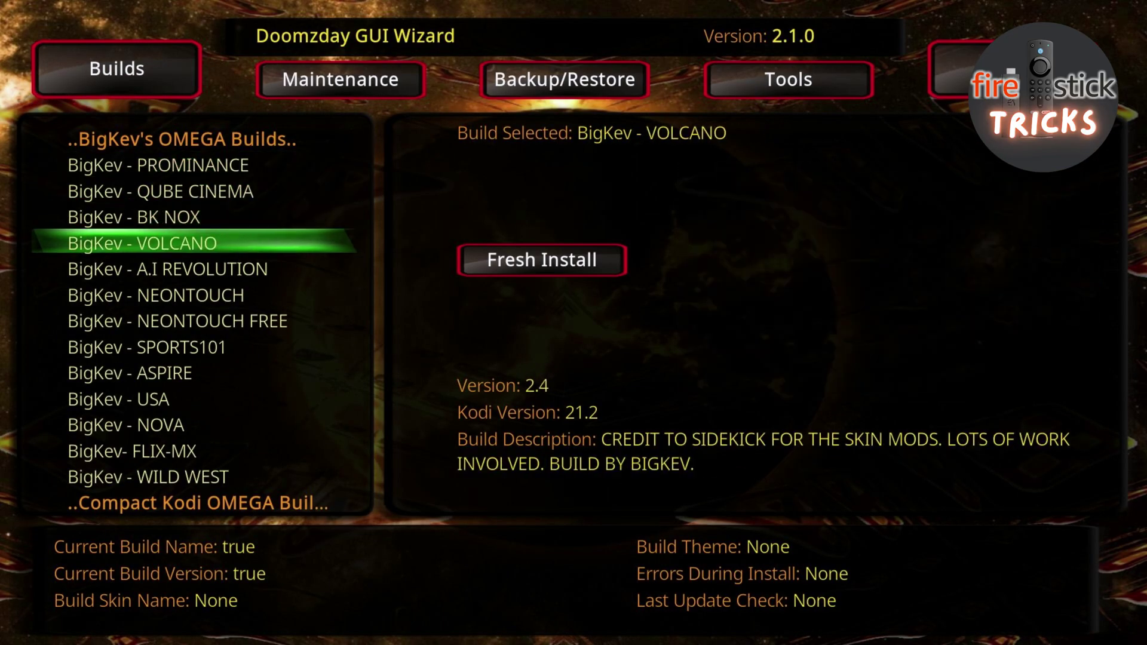
pyautogui.press('Down')
pyautogui.press('Down')
pyautogui.press('Down')
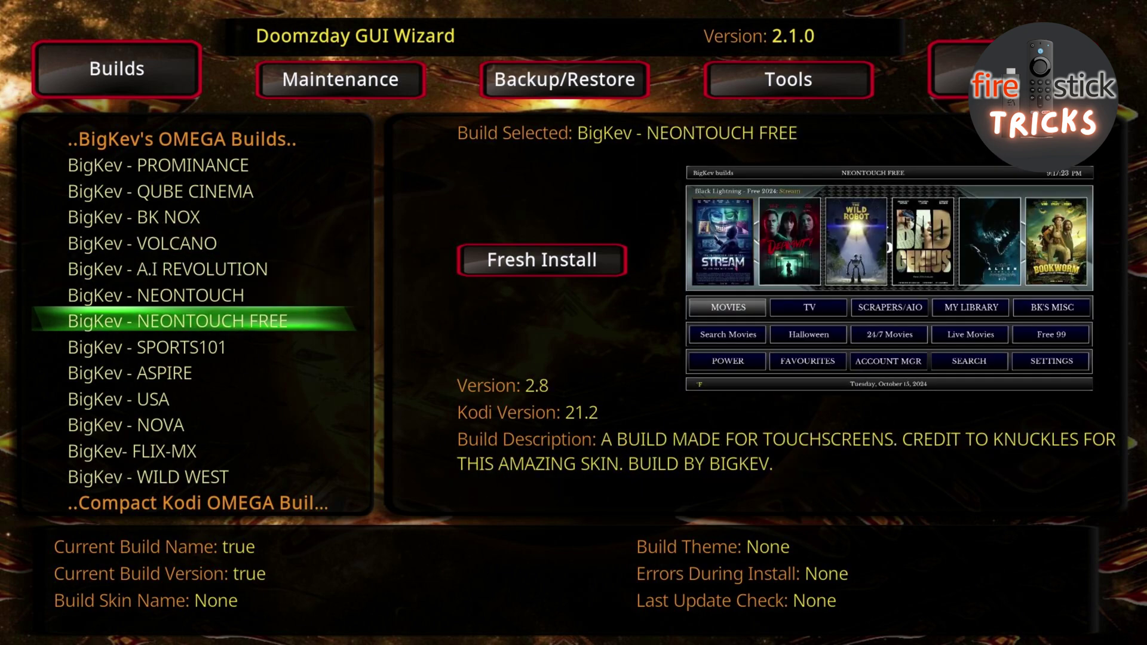
pyautogui.press('Down')
pyautogui.press('Down')
pyautogui.press('Down')
pyautogui.press('Down')
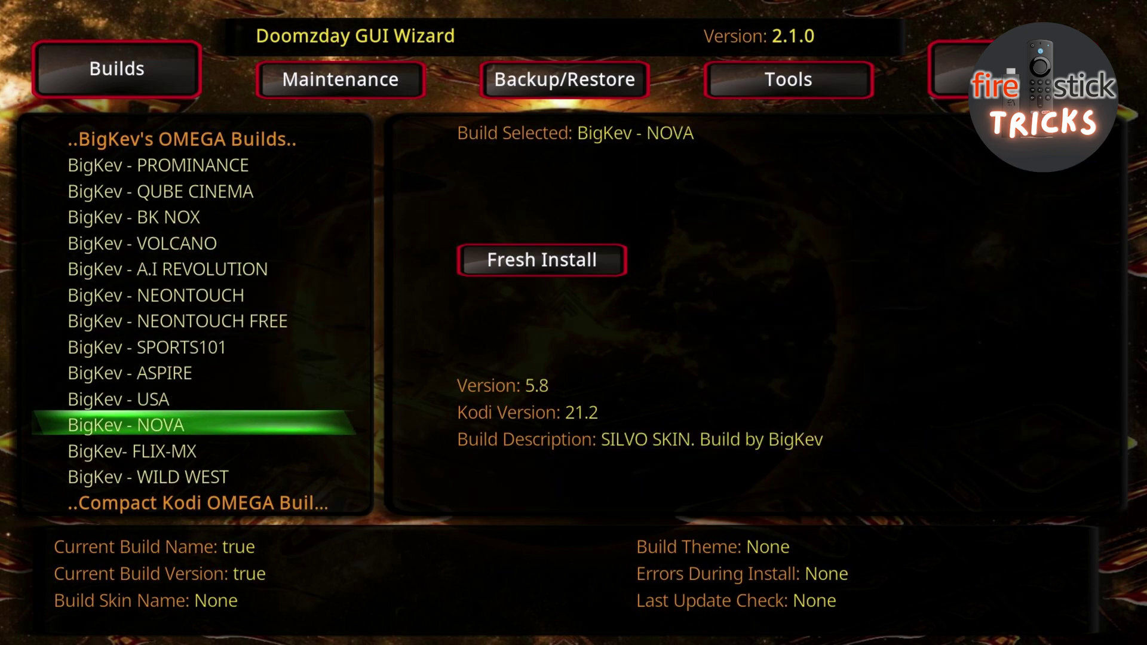
pyautogui.press('Down')
pyautogui.press('Down')
pyautogui.press('Down')
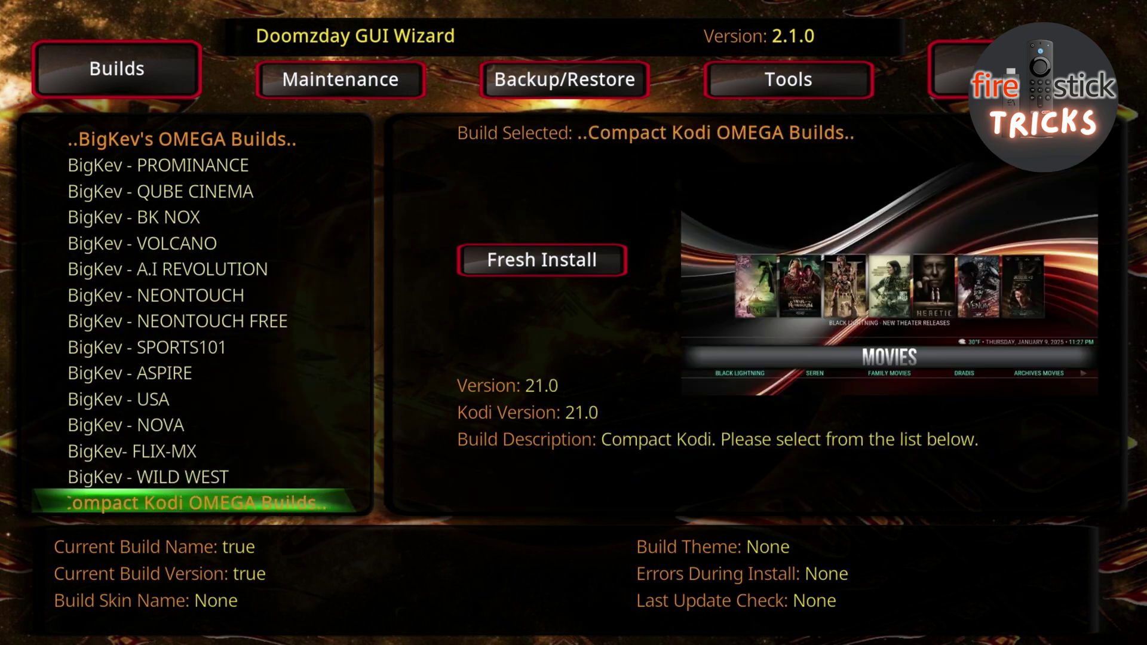
# Examine the Compact Kodi, Gru's and NatureMan's OMEGA builds, down to the NM build.
pyautogui.press('Down')
pyautogui.press('Down')
pyautogui.press('Down')
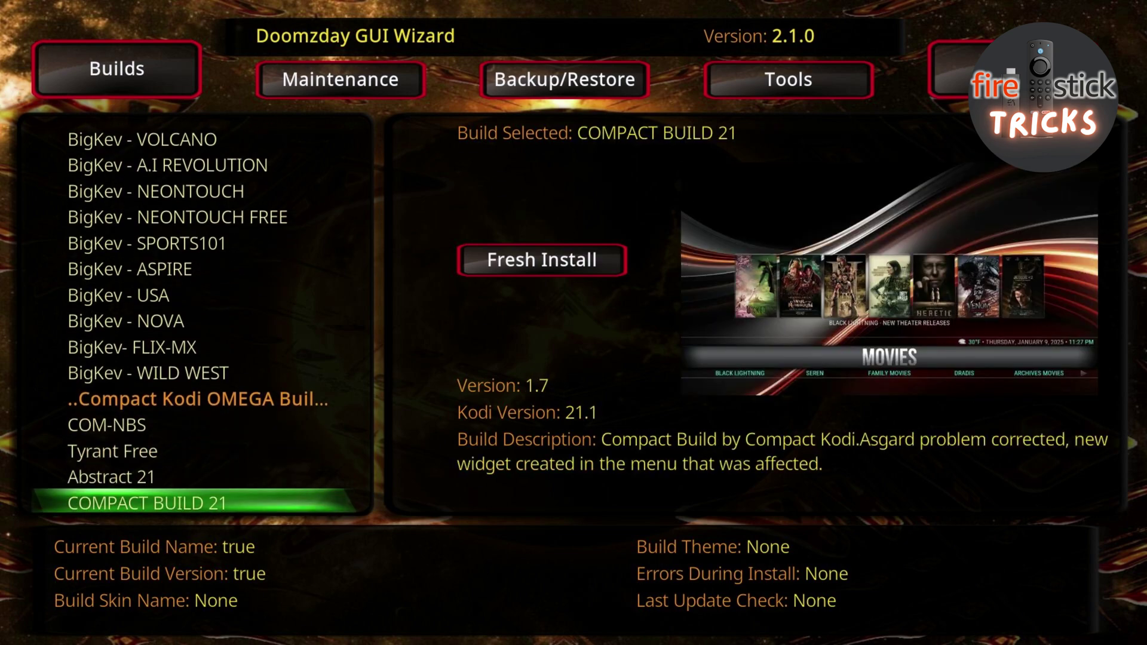
pyautogui.press('Down')
pyautogui.press('Down')
pyautogui.press('Down')
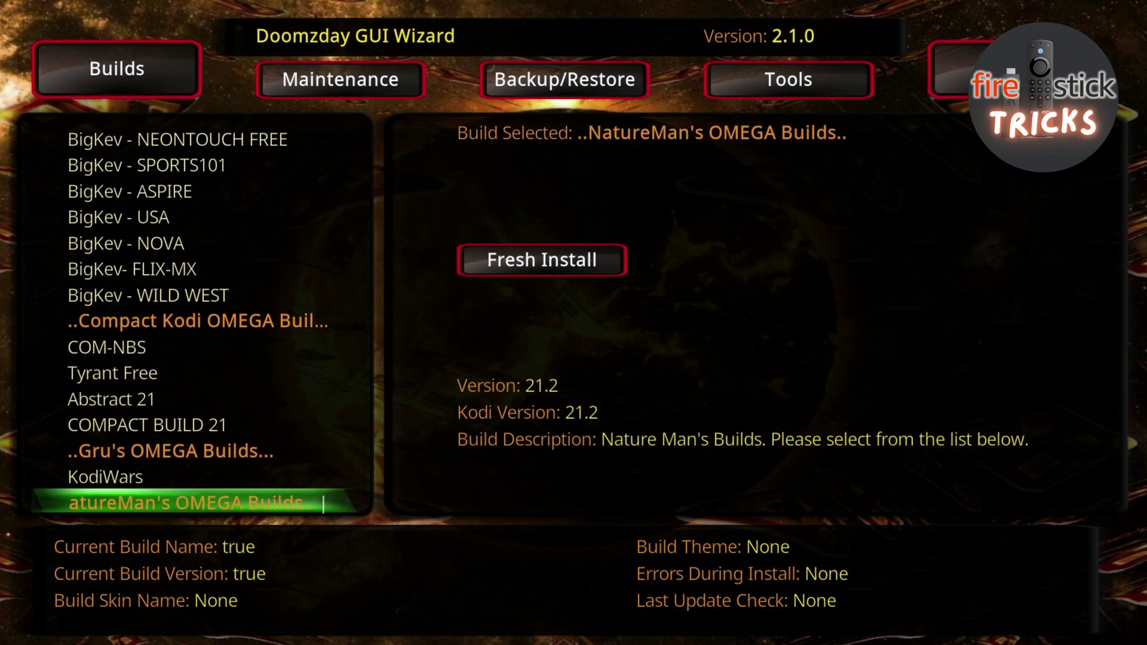
pyautogui.press('Down')
pyautogui.press('Down')
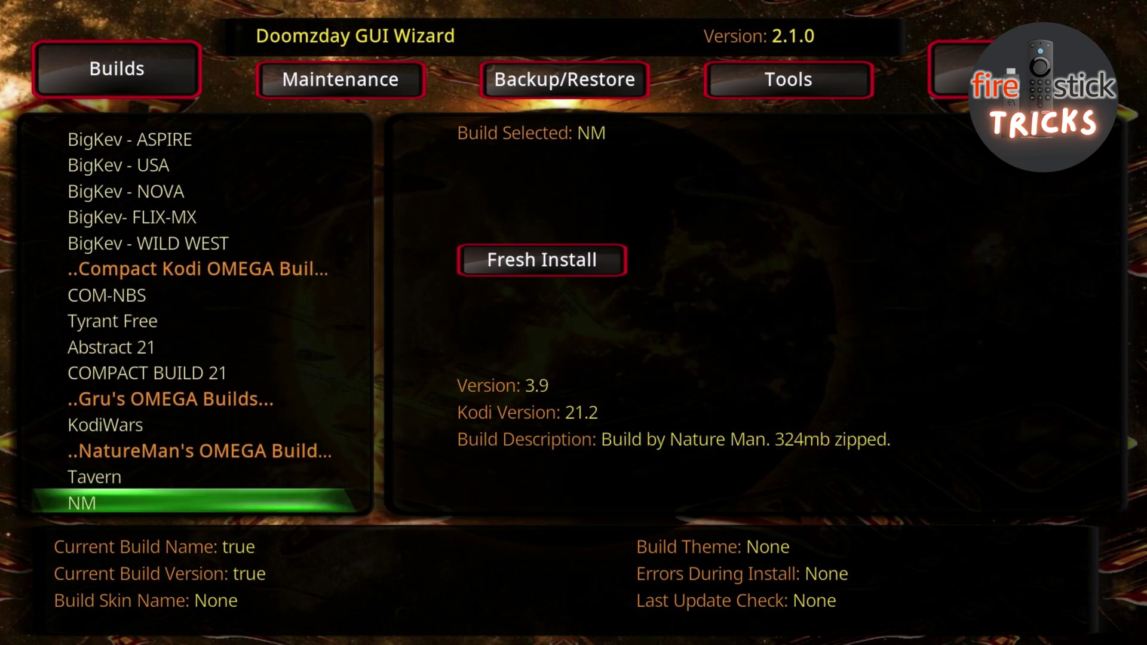
# Go back up the build list from NM to the COM-NBS build.
pyautogui.press('Up')
pyautogui.press('Up')
pyautogui.press('Up')
pyautogui.press('Up')
pyautogui.press('Up')
pyautogui.press('Up')
pyautogui.press('Up')
pyautogui.press('Up')
pyautogui.press('Up')
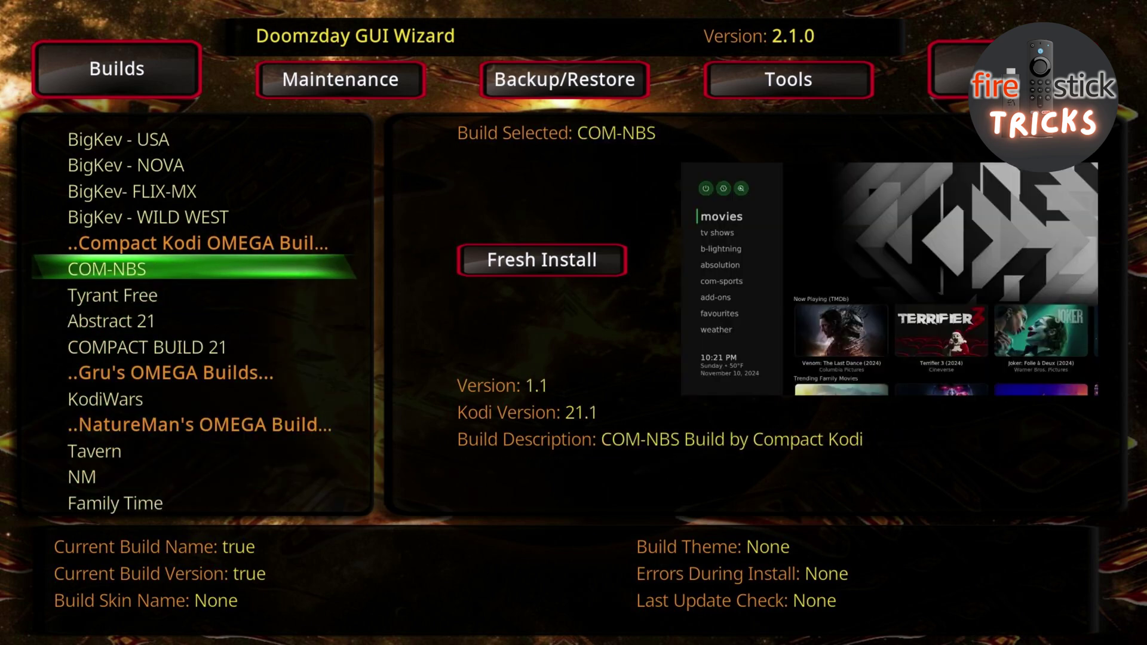